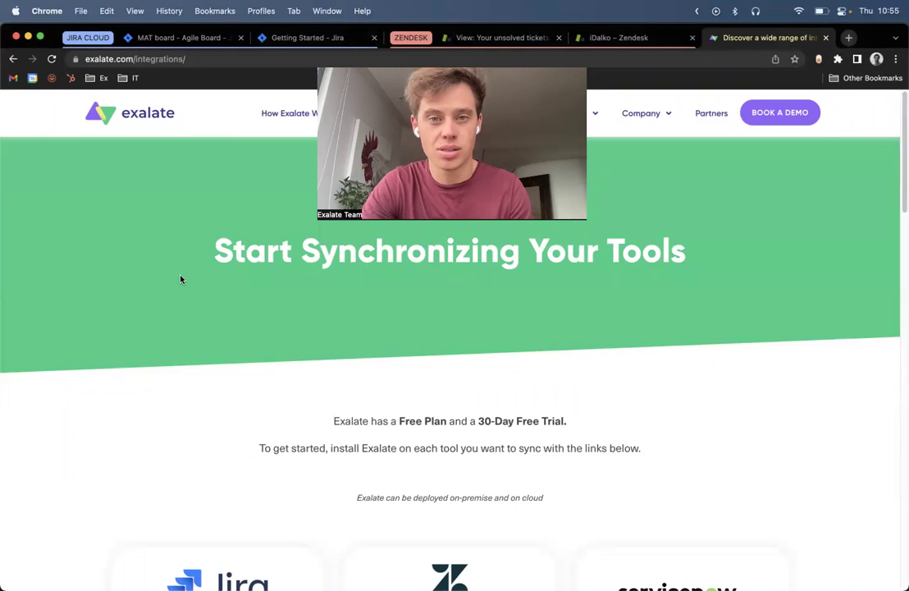
Step: Review the tools that Exalate can be installed on, listed on its integrations page
{"action": "scroll", "coordinate": [182, 280], "scroll_direction": "down", "scroll_amount": 2}
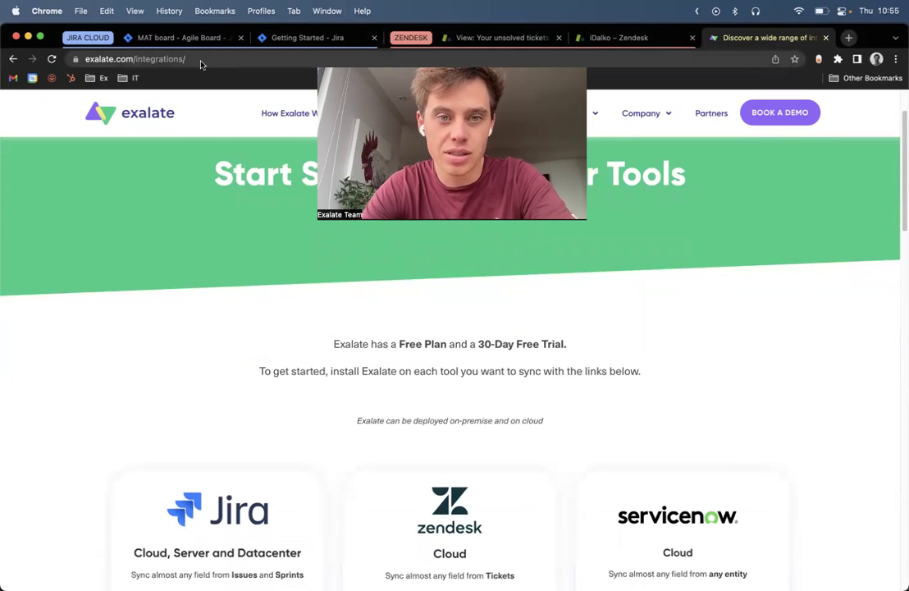
{"action": "scroll", "coordinate": [65, 345], "scroll_direction": "down", "scroll_amount": 5}
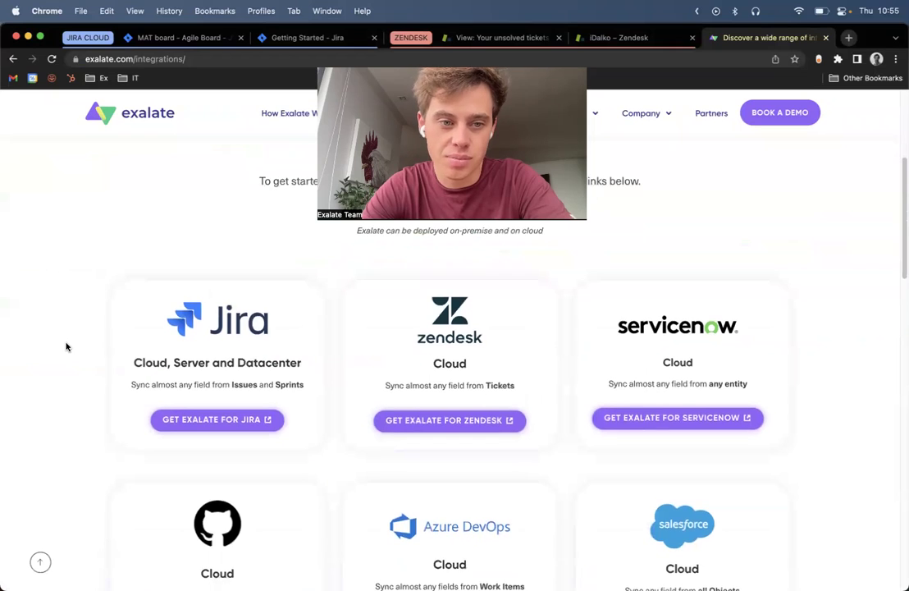
{"action": "scroll", "coordinate": [60, 353], "scroll_direction": "down", "scroll_amount": 1}
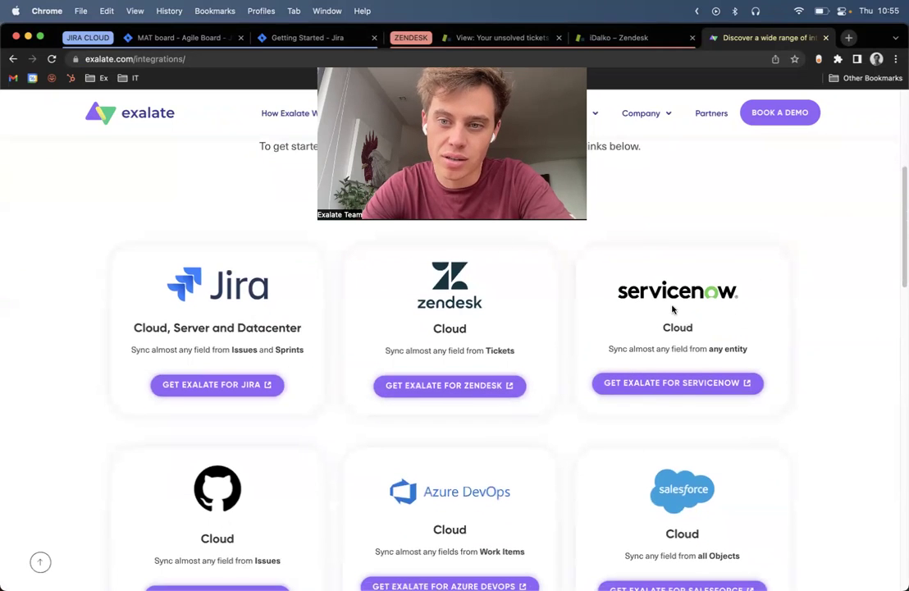
{"action": "scroll", "coordinate": [852, 240], "scroll_direction": "down", "scroll_amount": 4}
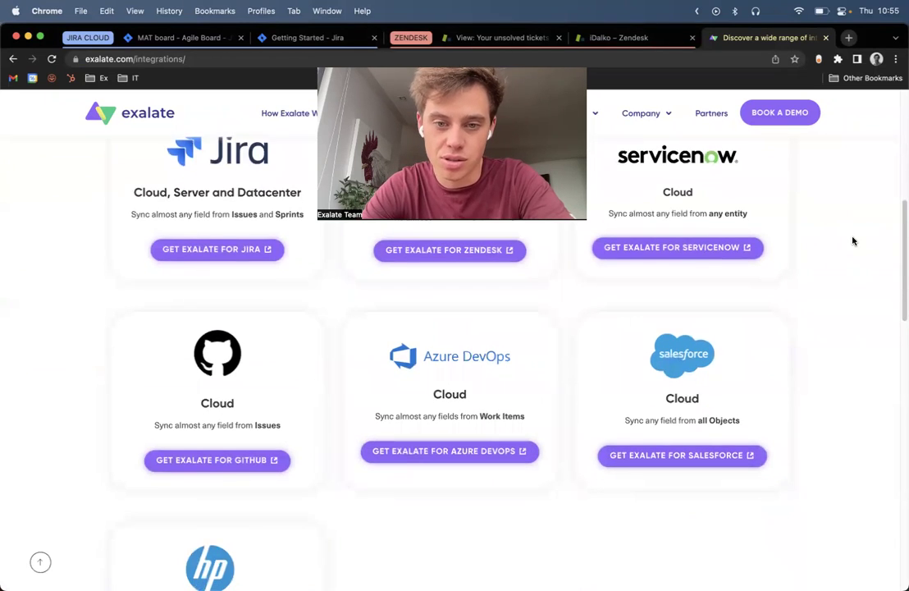
Step: Look over the MAT Kanban board in Jira, the unsolved tickets view in Zendesk, and Jira's installed apps
{"action": "left_click", "coordinate": [143, 37]}
{"action": "key", "text": "super+shift+b"}
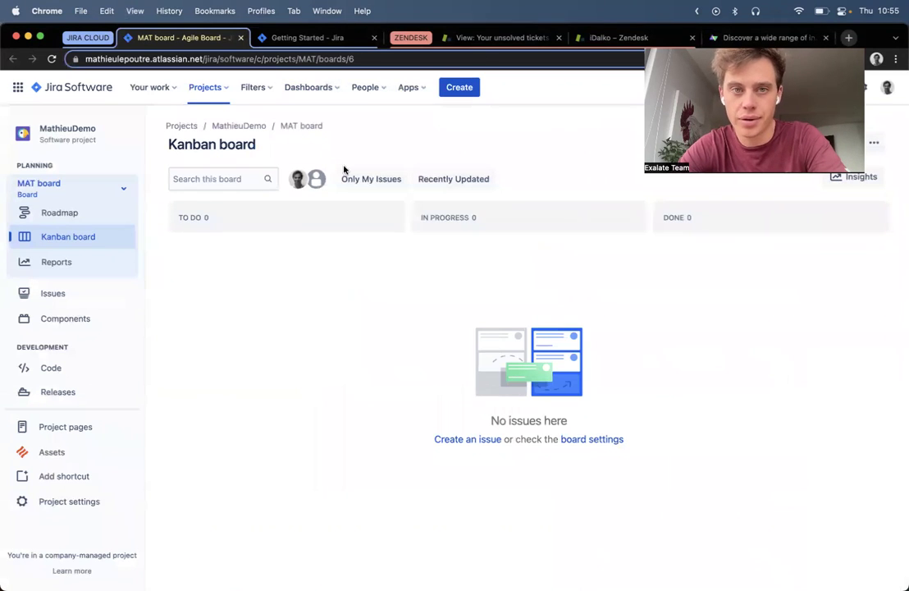
{"action": "left_click", "coordinate": [497, 38]}
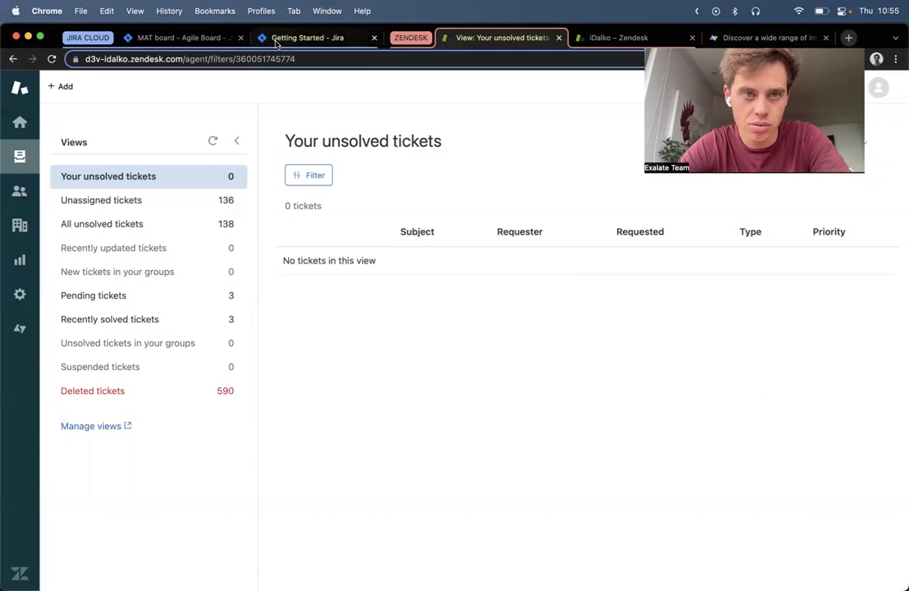
{"action": "left_click", "coordinate": [205, 41]}
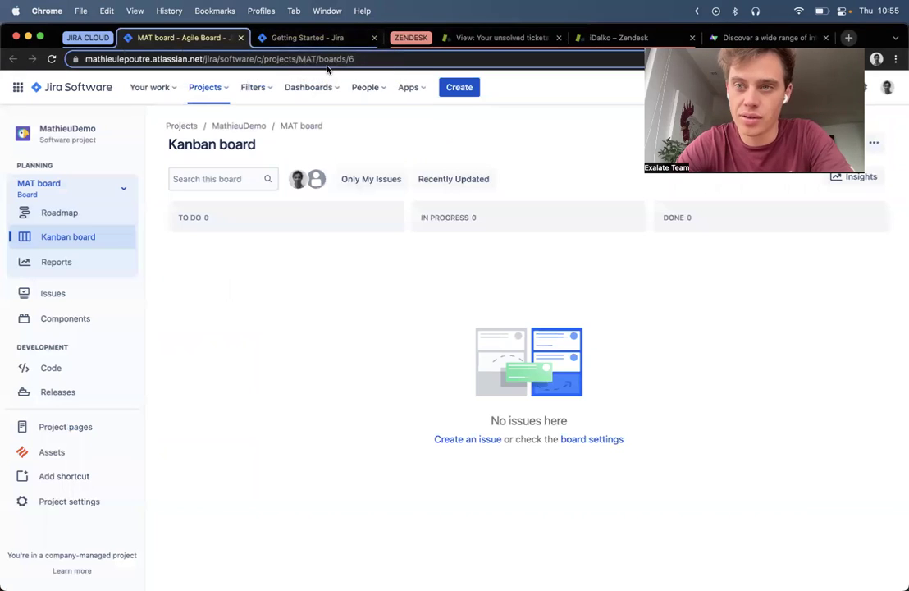
{"action": "left_click", "coordinate": [415, 89]}
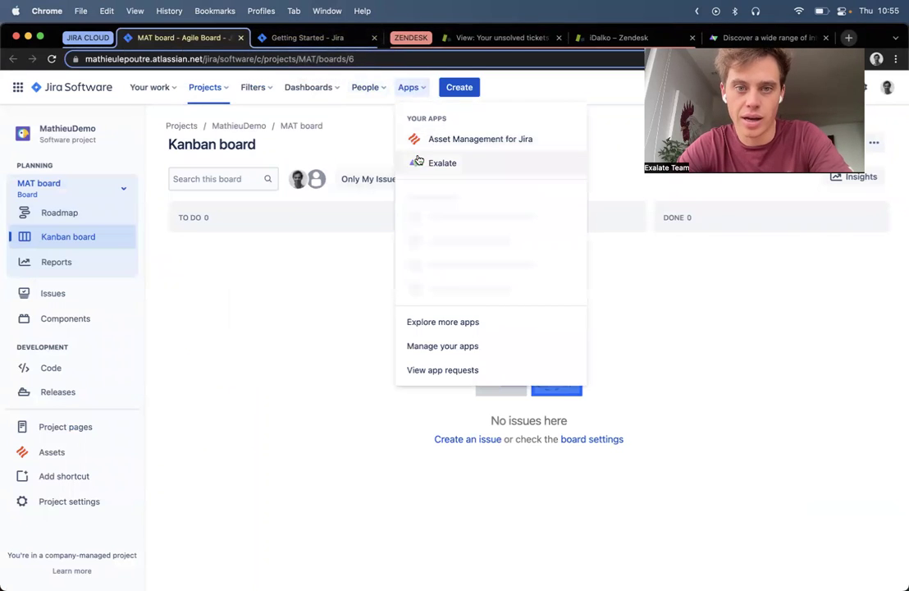
Step: View Exalate's Getting Started page in Jira and in Zendesk, and close the Exalate integrations page
{"action": "left_click", "coordinate": [301, 40]}
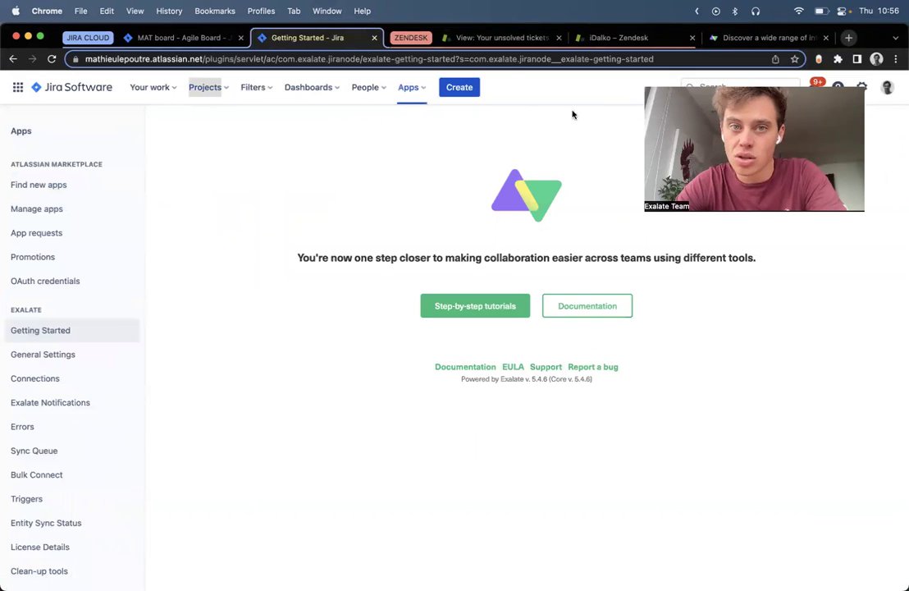
{"action": "left_click", "coordinate": [502, 38]}
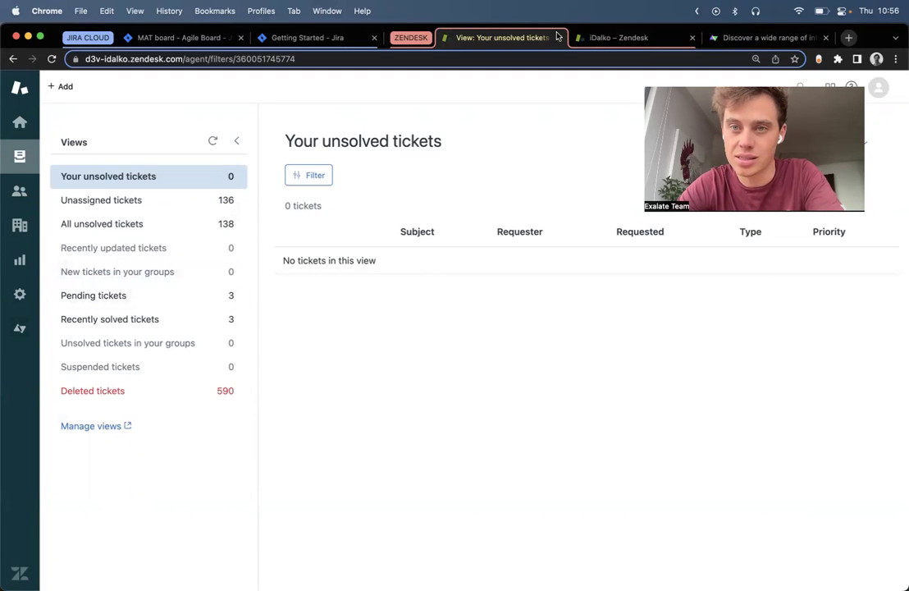
{"action": "left_click", "coordinate": [597, 36]}
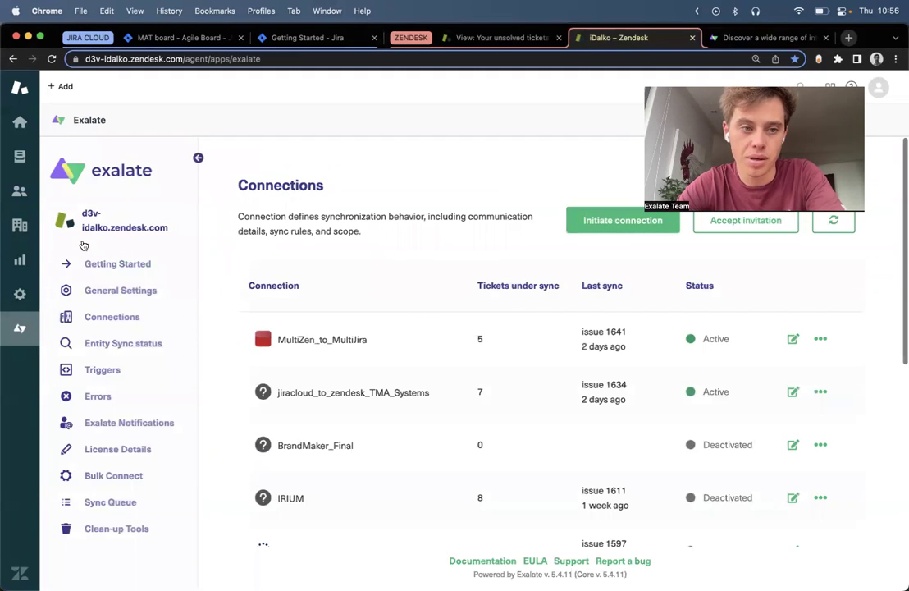
{"action": "left_click", "coordinate": [72, 263]}
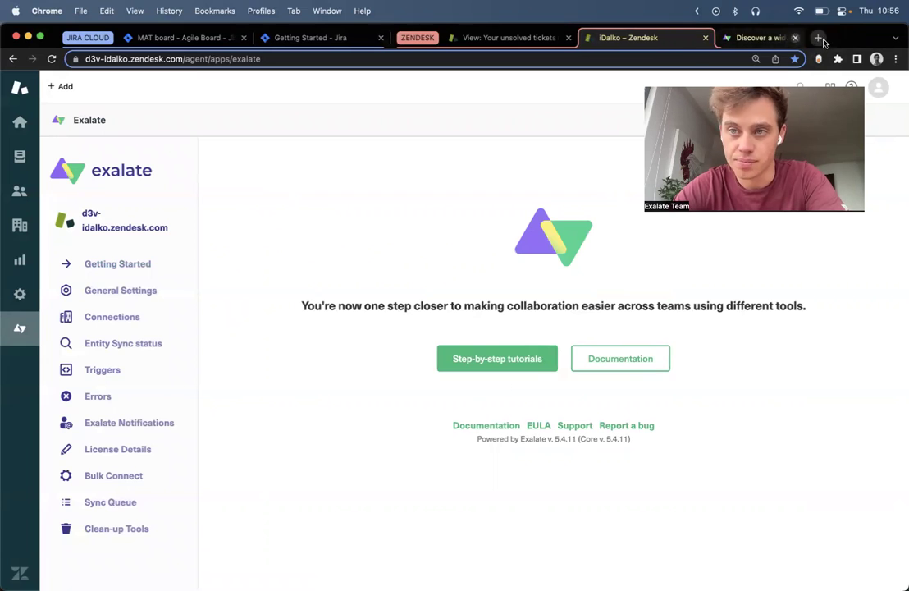
{"action": "left_click", "coordinate": [794, 38]}
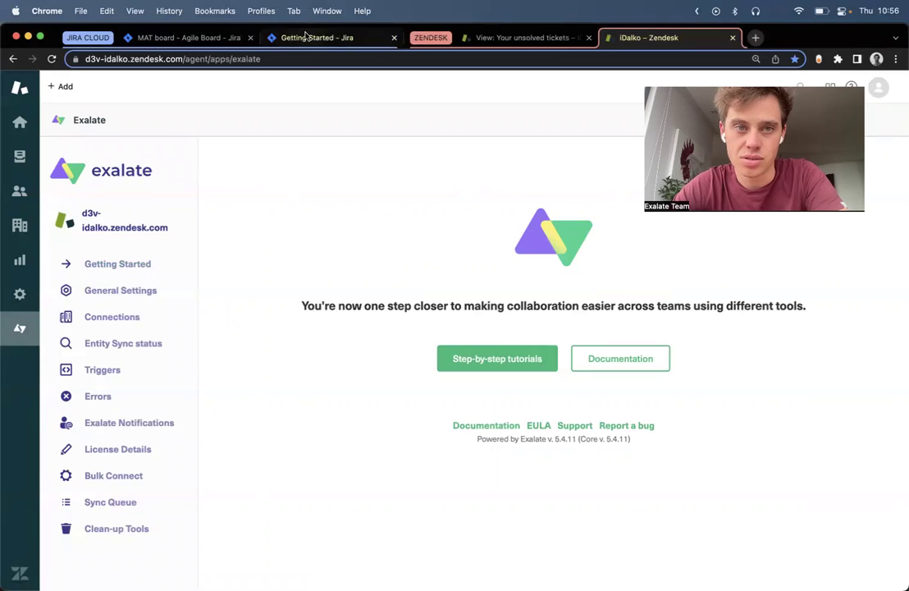
Step: Start initiating a new connection from Exalate's Connections page in Zendesk
{"action": "left_click", "coordinate": [64, 343]}
{"action": "left_click", "coordinate": [95, 316]}
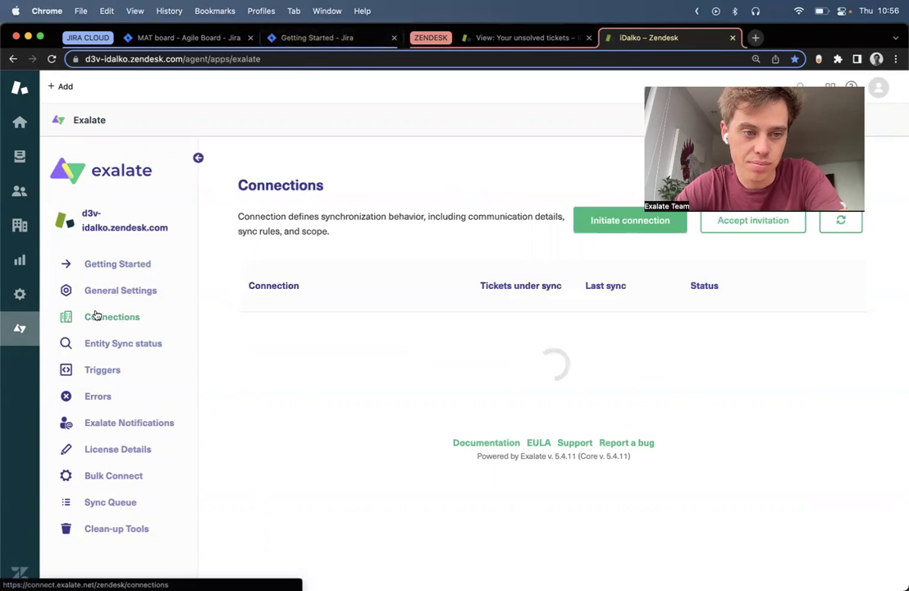
{"action": "left_click", "coordinate": [588, 218]}
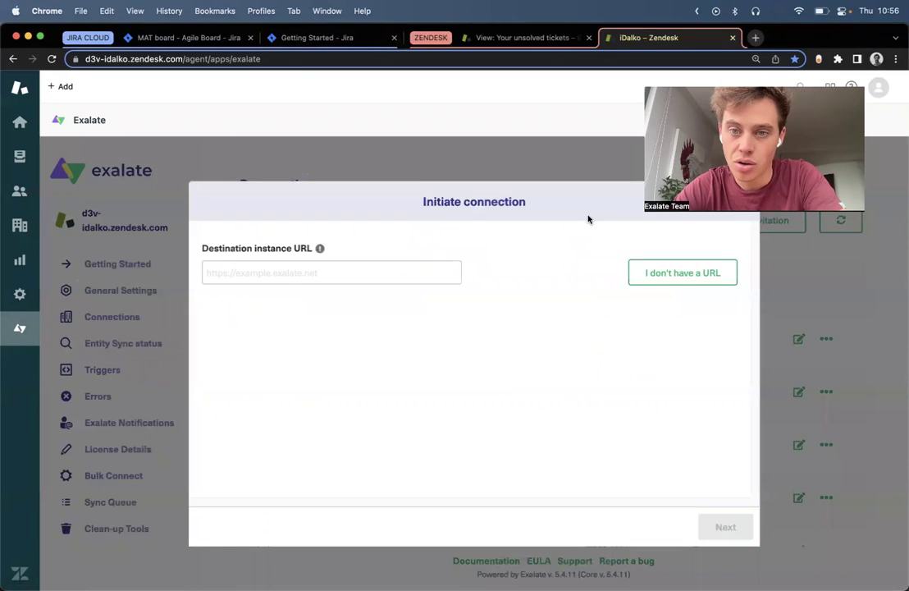
Step: Copy the Jira Cloud site's base URL and enter it, ending with a slash, as the connection's destination instance URL
{"action": "left_click", "coordinate": [177, 38]}
{"action": "left_click", "coordinate": [206, 61]}
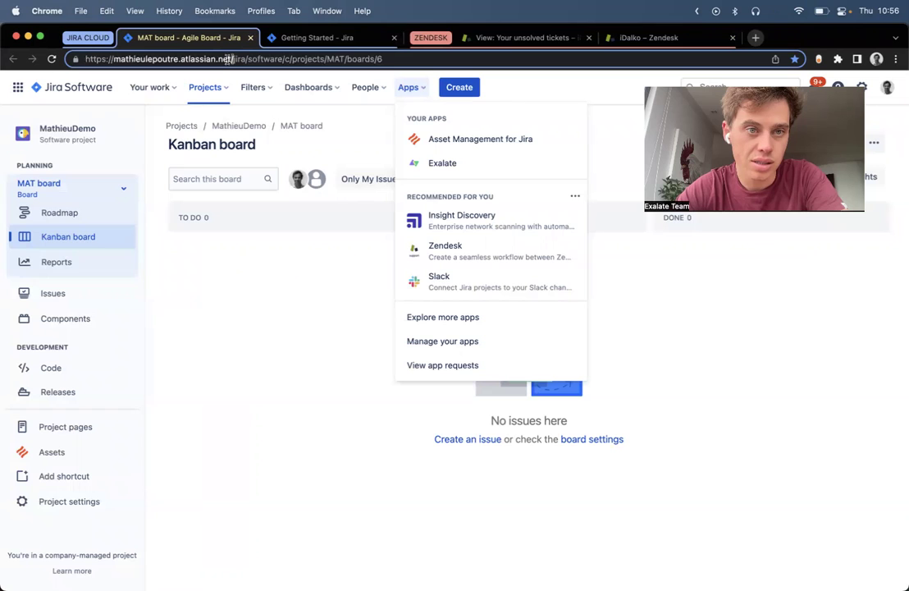
{"action": "left_click_drag", "start_coordinate": [233, 60], "coordinate": [46, 59]}
{"action": "key", "text": "cmd+c"}
{"action": "left_click", "coordinate": [648, 38]}
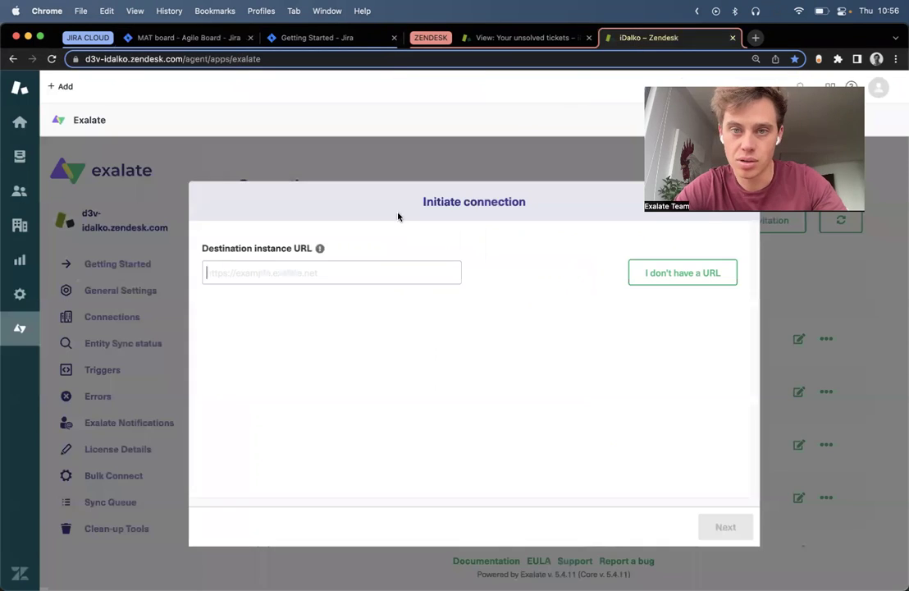
{"action": "left_click", "coordinate": [392, 281]}
{"action": "key", "text": "cmd+v"}
{"action": "type", "text": "/"}
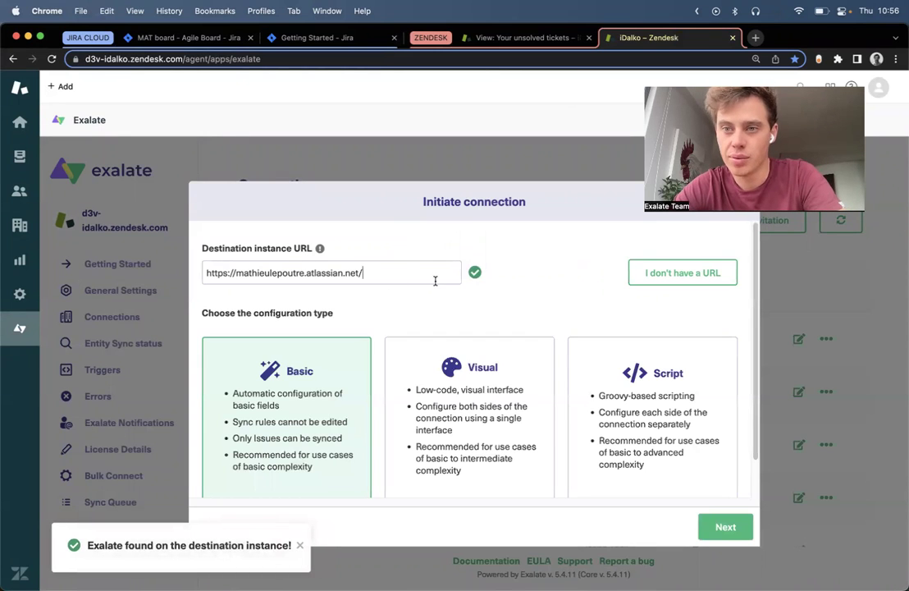
Step: Compare the Basic, Visual and Script configuration types for the connection
{"action": "left_click", "coordinate": [463, 406]}
{"action": "left_click", "coordinate": [633, 410]}
{"action": "left_click", "coordinate": [298, 410]}
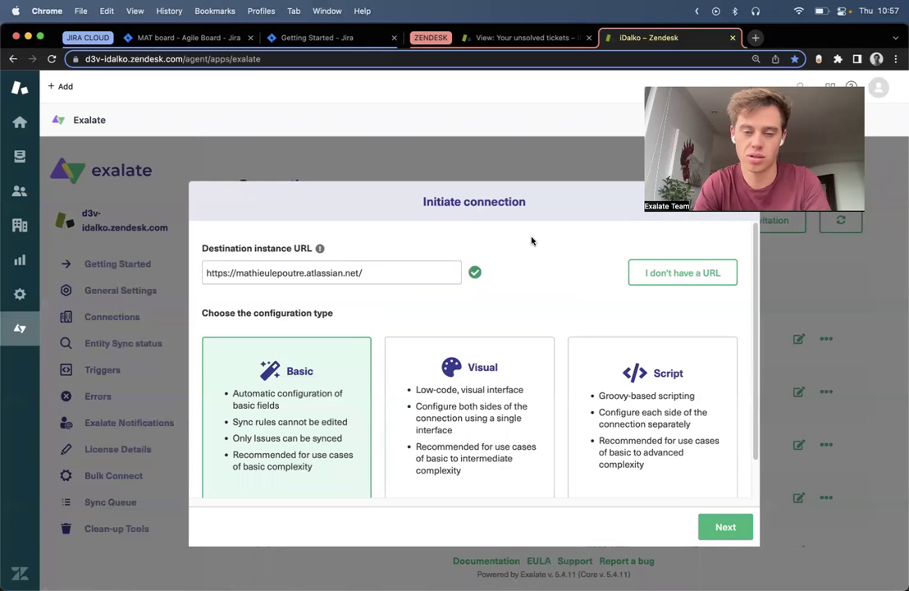
{"action": "left_click", "coordinate": [497, 393]}
{"action": "left_click", "coordinate": [609, 392]}
{"action": "left_click", "coordinate": [435, 369]}
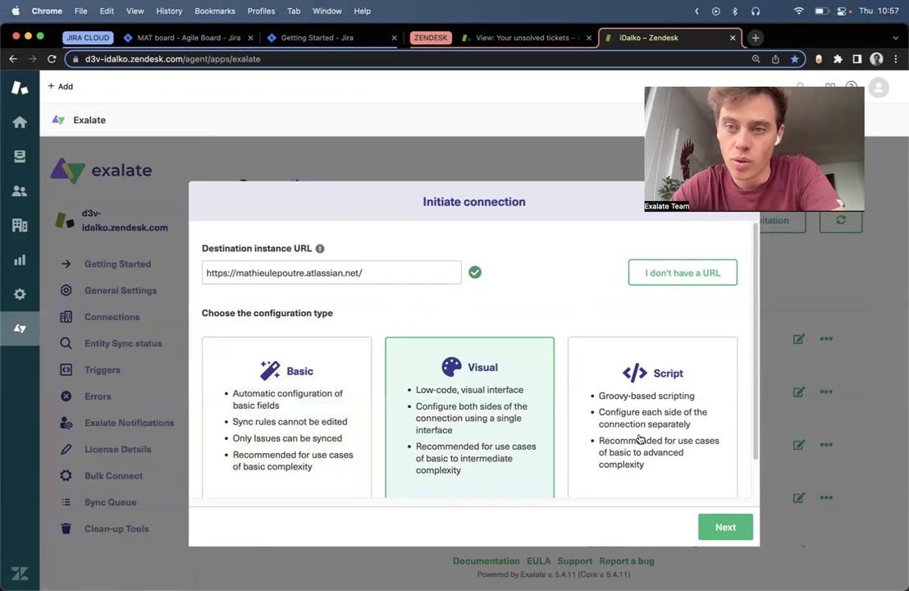
{"action": "left_click", "coordinate": [607, 438]}
{"action": "left_click", "coordinate": [500, 438]}
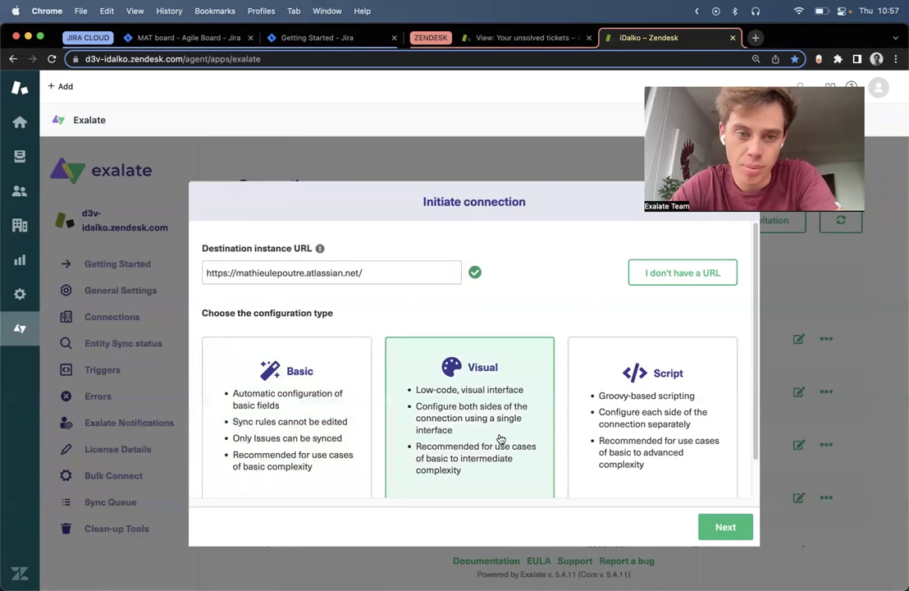
{"action": "left_click", "coordinate": [602, 433]}
{"action": "left_click", "coordinate": [456, 428]}
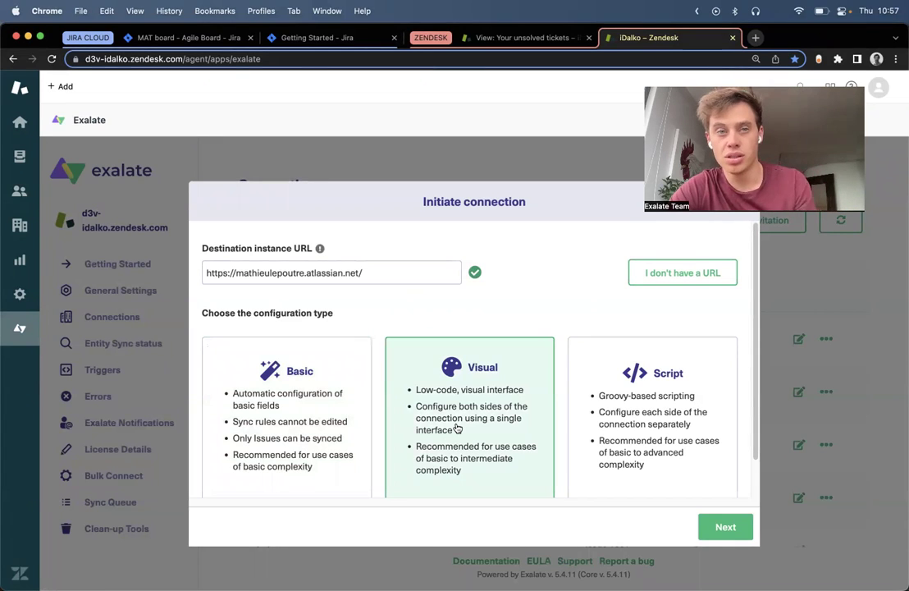
{"action": "left_click", "coordinate": [618, 420]}
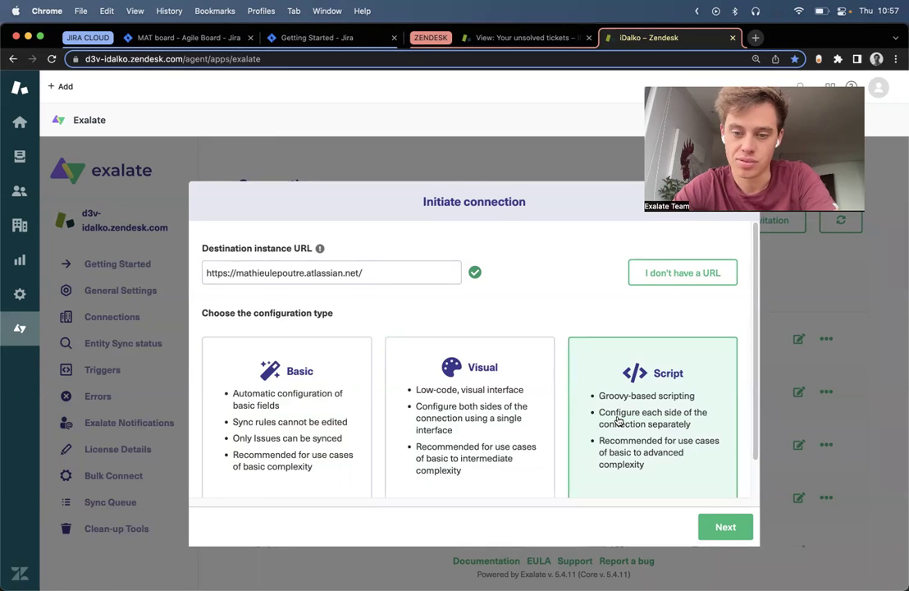
Step: Initiate the connection with the Basic configuration type, declaring admin access to the destination instance
{"action": "left_click", "coordinate": [318, 407]}
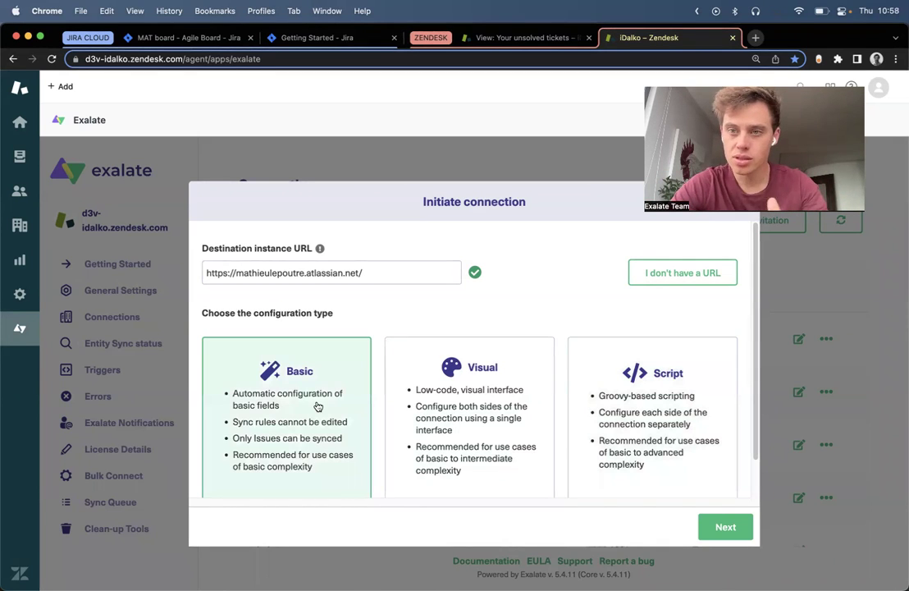
{"action": "left_click", "coordinate": [725, 535]}
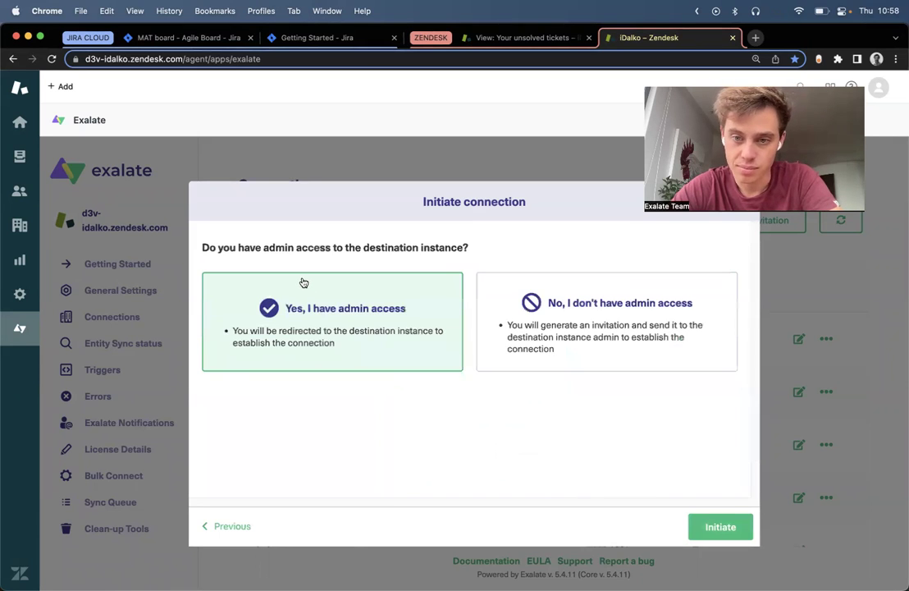
{"action": "left_click", "coordinate": [511, 338]}
{"action": "left_click", "coordinate": [381, 337]}
{"action": "left_click", "coordinate": [644, 327]}
{"action": "left_click", "coordinate": [339, 329]}
{"action": "left_click", "coordinate": [726, 528]}
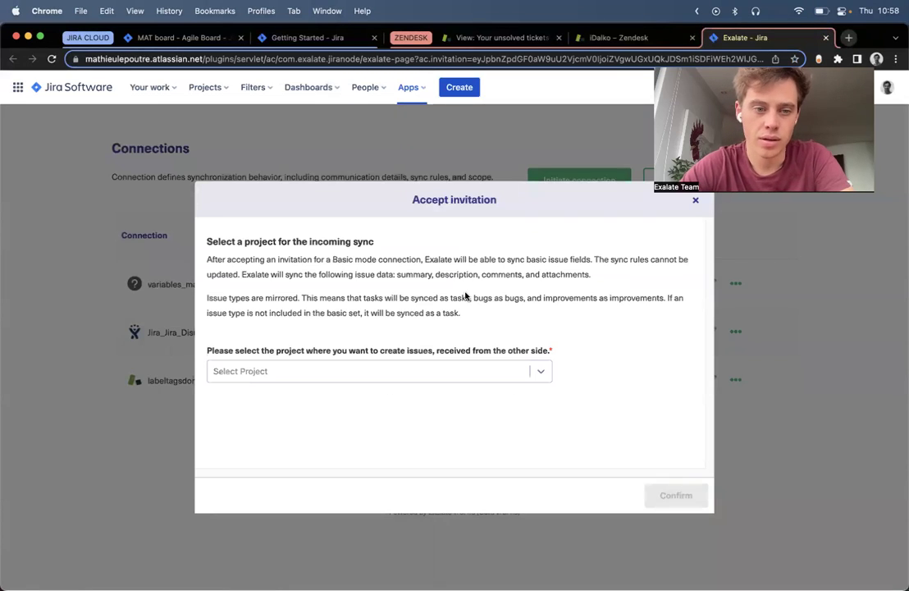
Step: Accept the invitation with the MAT project for incoming issues, and move the Exalate page into the JIRA CLOUD tab group
{"action": "left_click", "coordinate": [324, 370]}
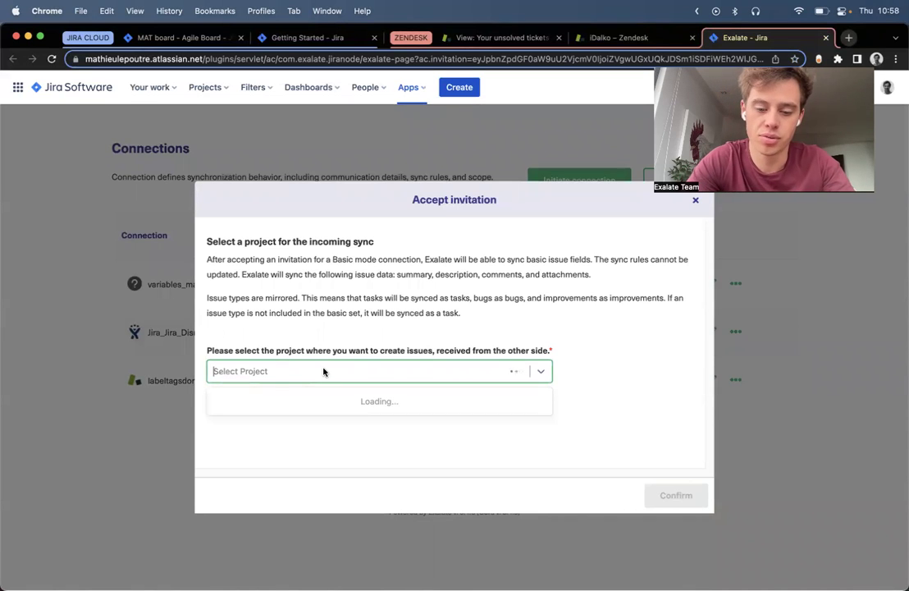
{"action": "left_click", "coordinate": [310, 402]}
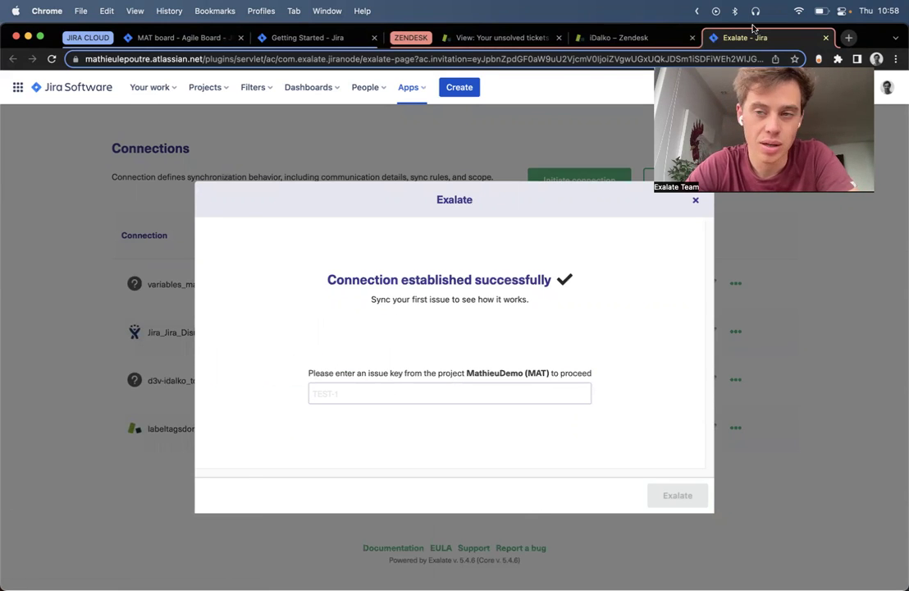
{"action": "left_click_drag", "start_coordinate": [726, 39], "coordinate": [279, 38]}
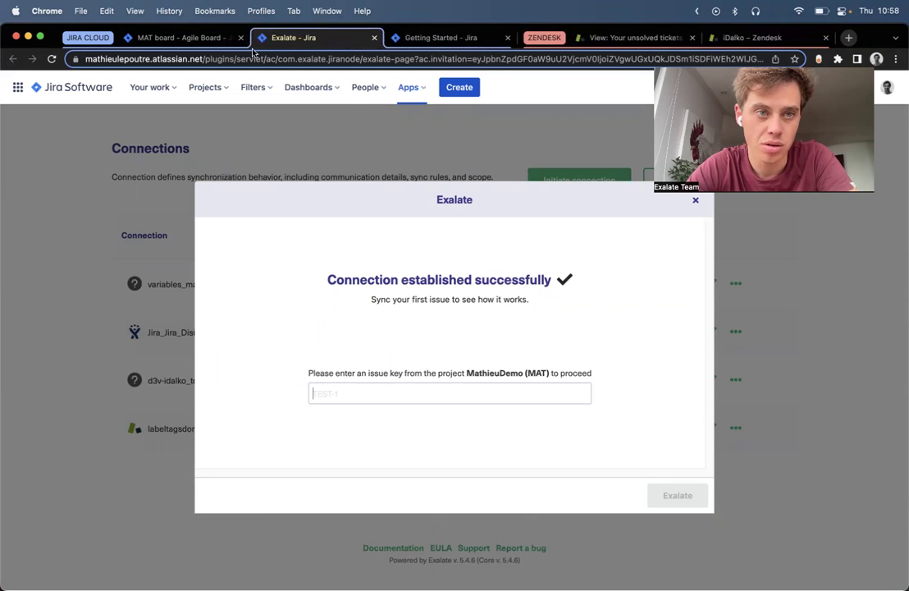
Step: Start a new Bug in the MAT project with status Backlog and the summary "Thursday Ticket 1 with basic connection"
{"action": "left_click", "coordinate": [200, 39]}
{"action": "left_click", "coordinate": [470, 94]}
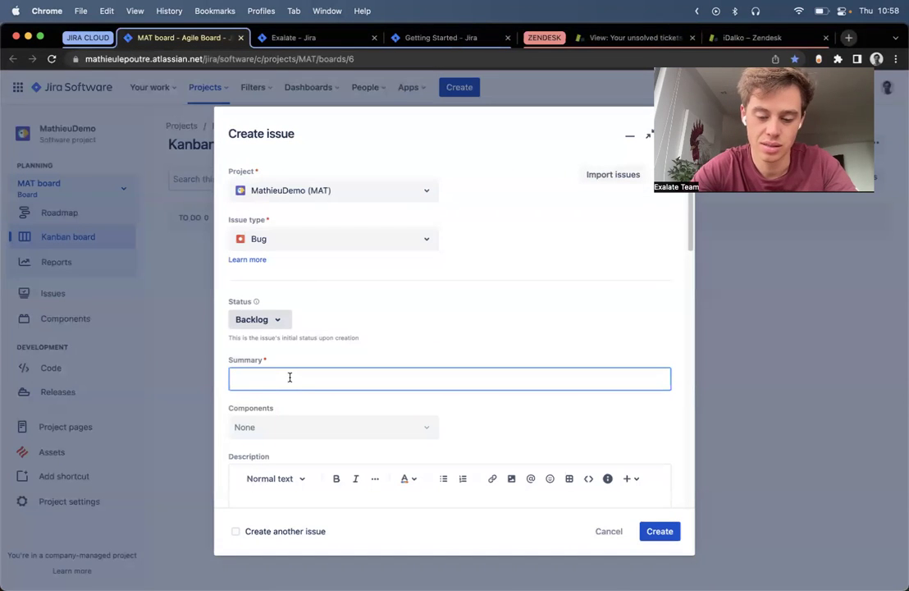
{"action": "left_click", "coordinate": [272, 319]}
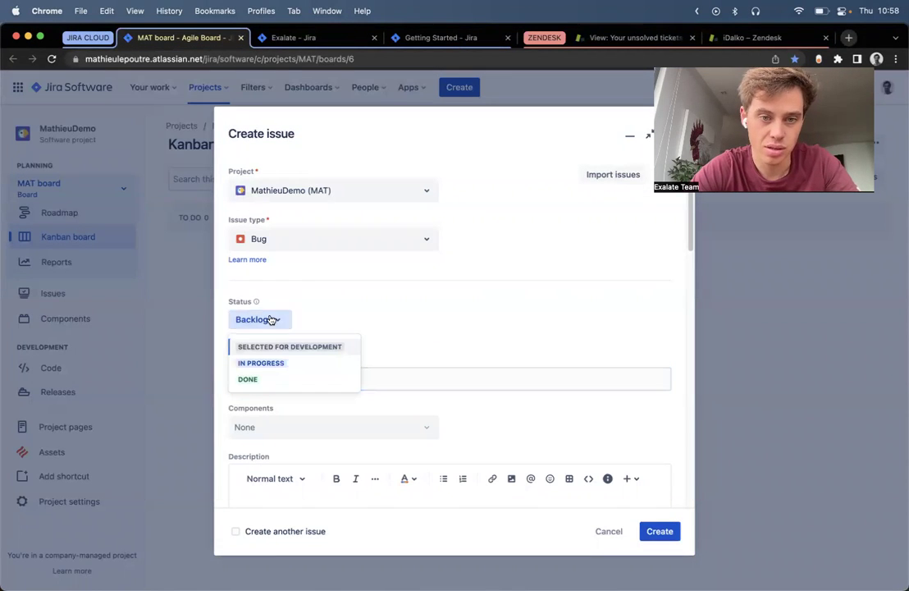
{"action": "left_click", "coordinate": [274, 325]}
{"action": "left_click", "coordinate": [288, 380]}
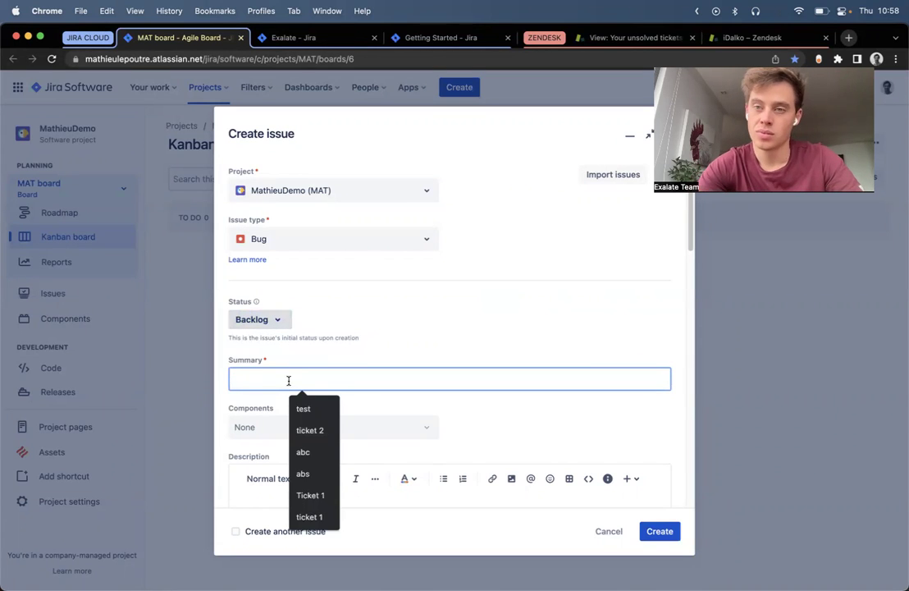
{"action": "type", "text": "Thursday"}
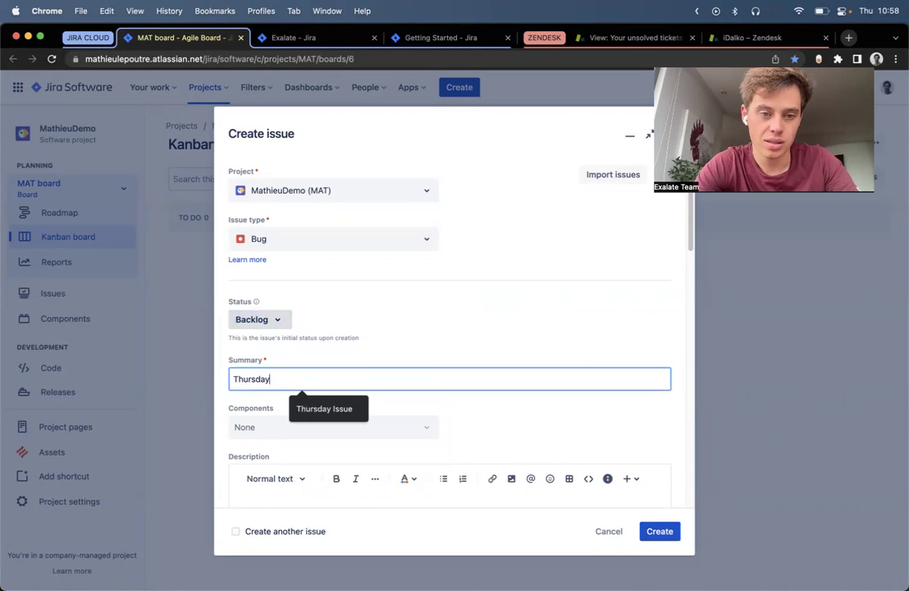
{"action": "type", "text": " Ticket 1 with basic connection"}
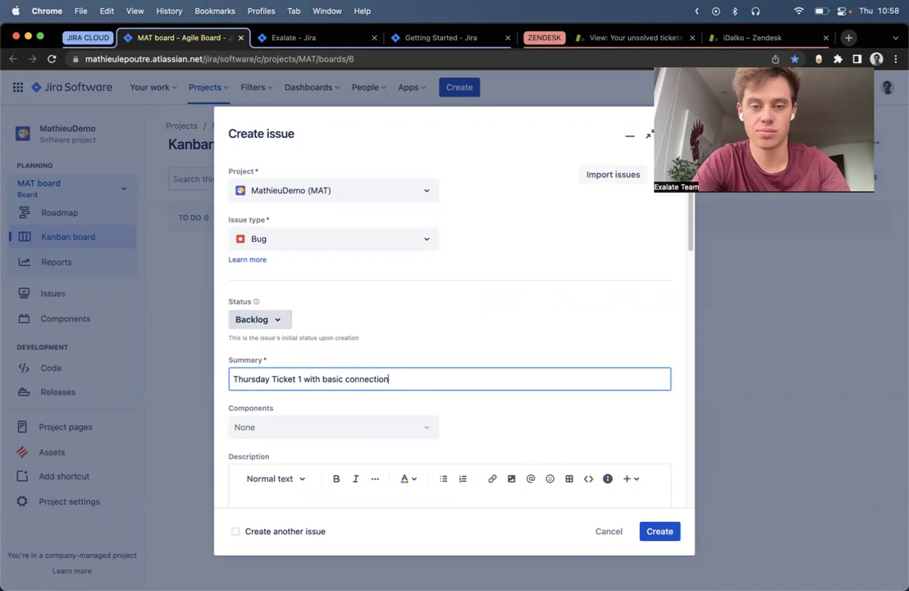
Step: Enter the description "more information n the description", create the issue and open it
{"action": "scroll", "coordinate": [307, 354], "scroll_direction": "down", "scroll_amount": 3}
{"action": "left_click", "coordinate": [323, 339]}
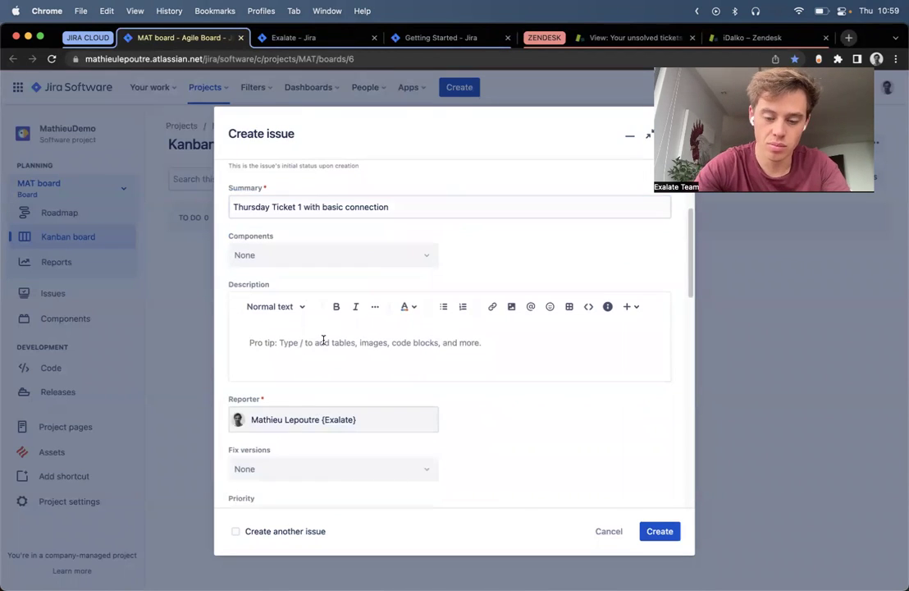
{"action": "type", "text": "more information n the description"}
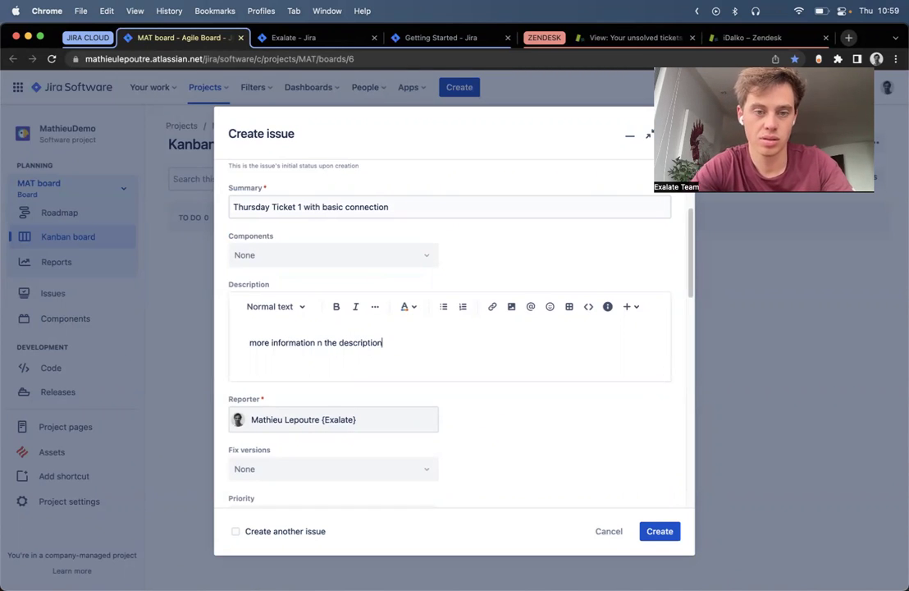
{"action": "left_click", "coordinate": [659, 530]}
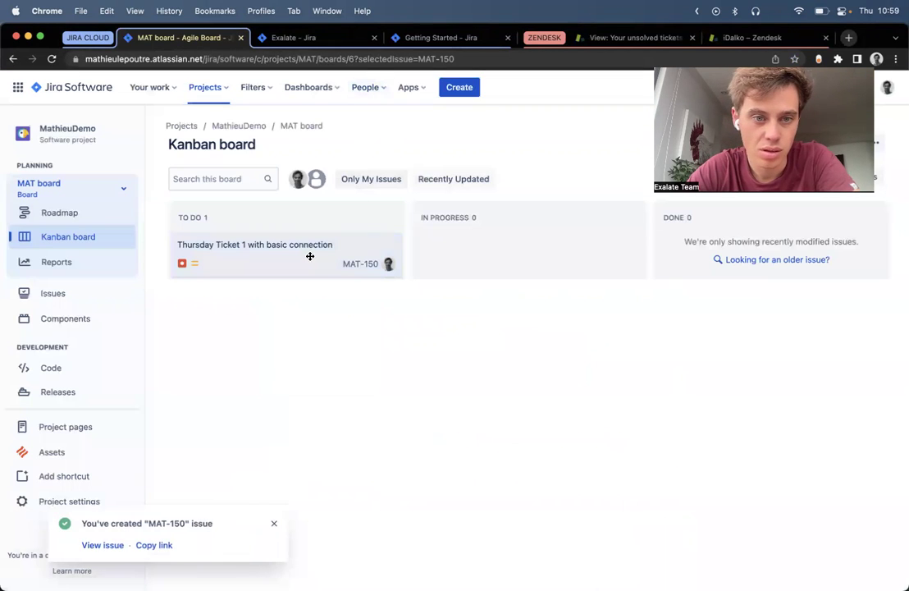
{"action": "left_click", "coordinate": [107, 548]}
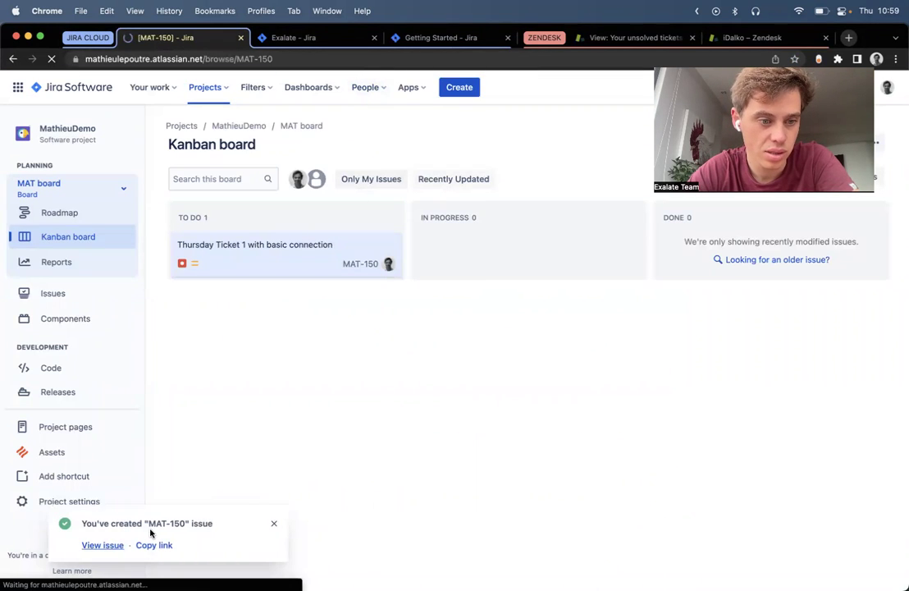
Step: Copy the issue key MAT-150 from its address and exalate it as the first synced issue of the new connection
{"action": "left_click", "coordinate": [316, 59]}
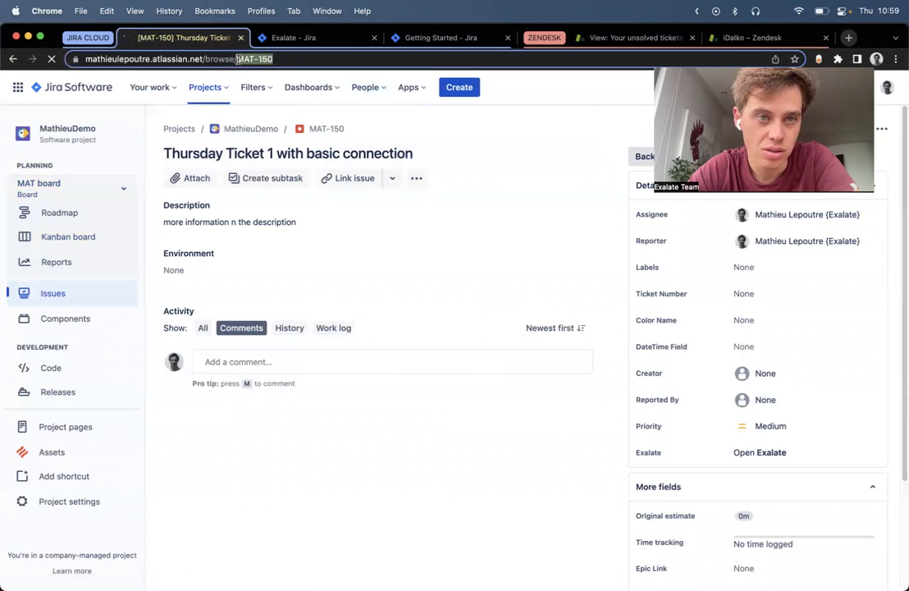
{"action": "left_click_drag", "start_coordinate": [315, 59], "coordinate": [268, 59]}
{"action": "key", "text": "super+c"}
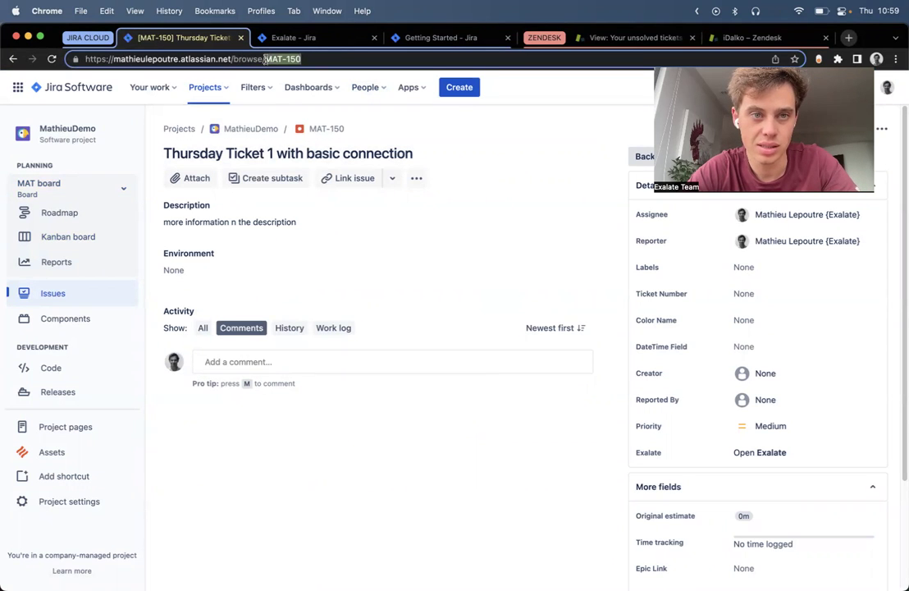
{"action": "left_click", "coordinate": [397, 36]}
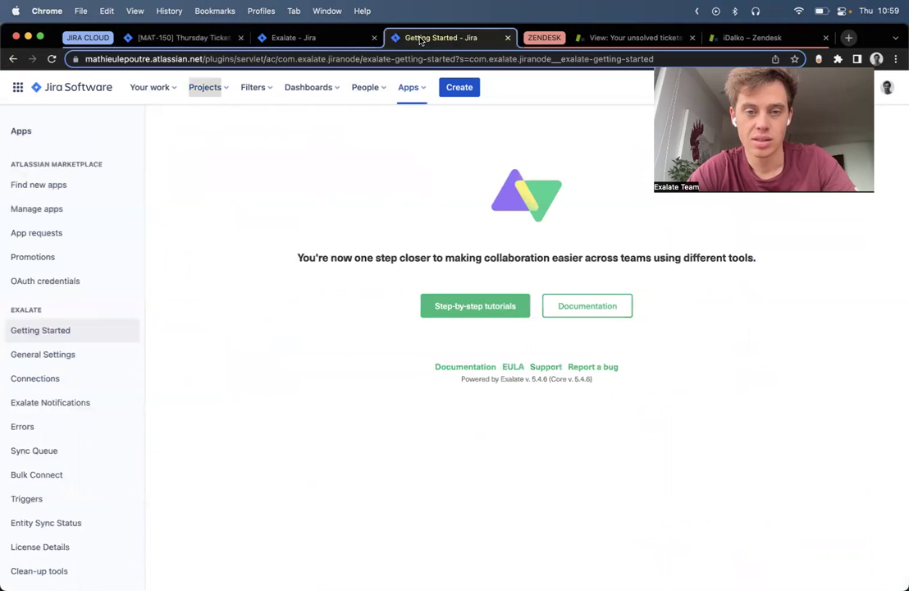
{"action": "left_click", "coordinate": [291, 45]}
{"action": "key", "text": "super+v"}
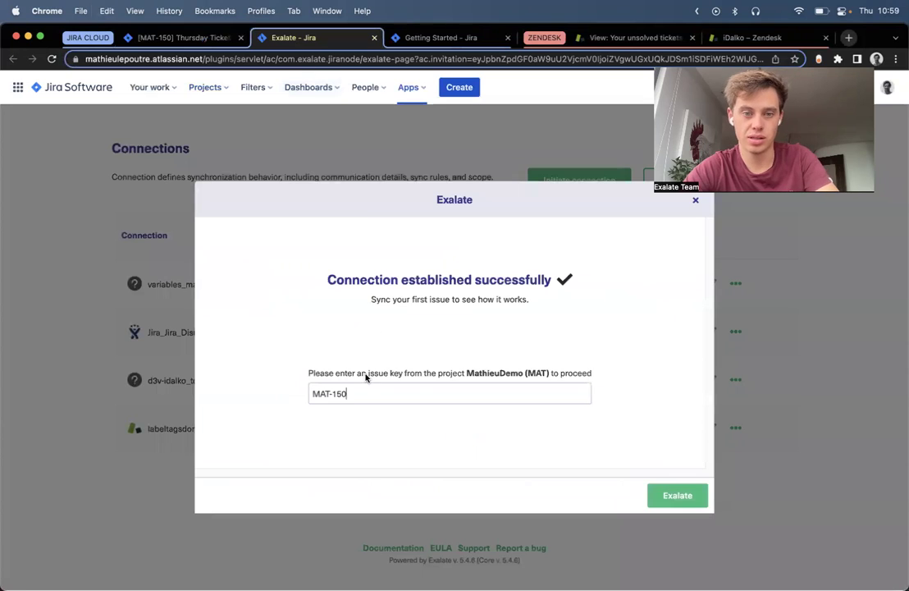
{"action": "left_click", "coordinate": [676, 502]}
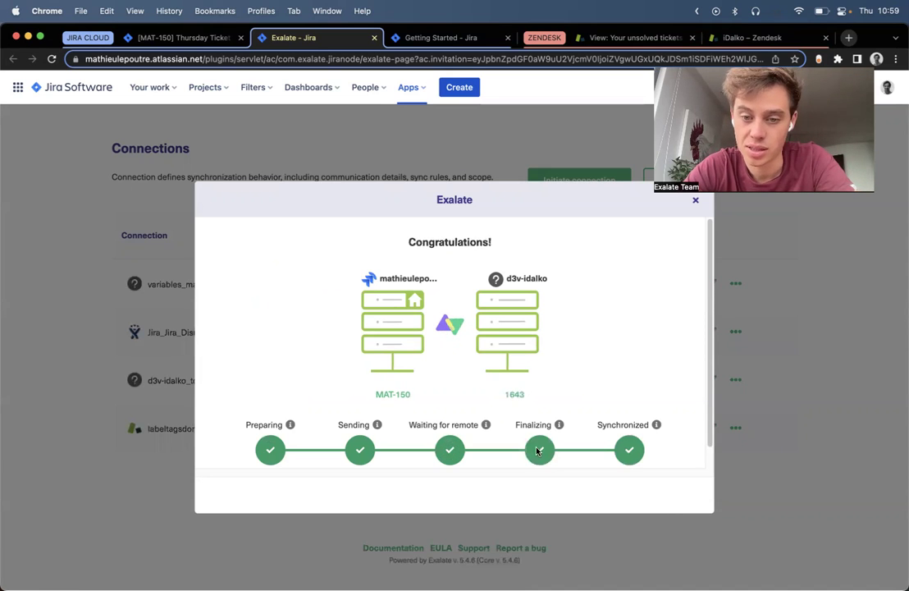
Step: Open the synced remote Zendesk ticket 1643 from the sync result and move its page into the ZENDESK tab group
{"action": "double_click", "coordinate": [513, 394]}
{"action": "right_click", "coordinate": [511, 396]}
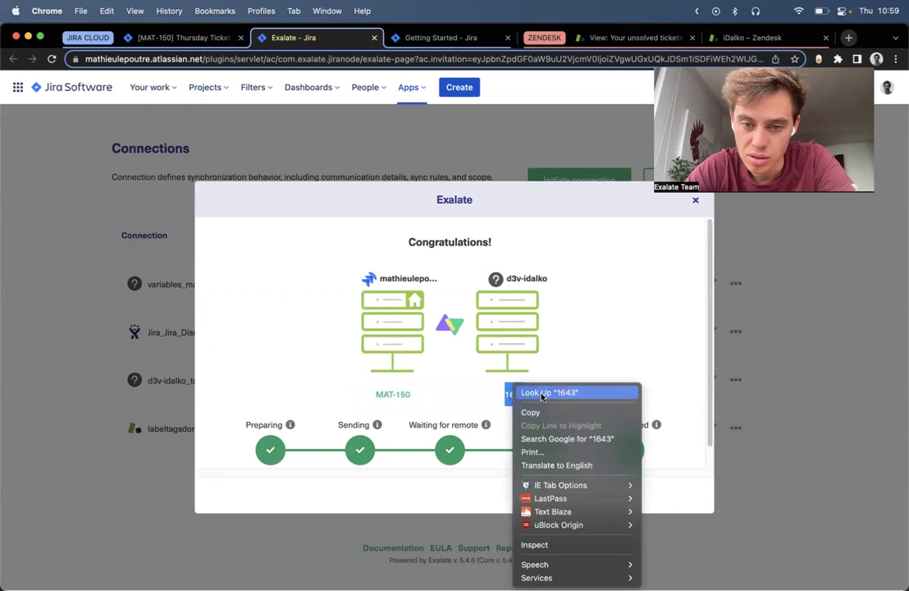
{"action": "key", "text": "Escape"}
{"action": "left_click", "coordinate": [511, 396]}
{"action": "left_click_drag", "start_coordinate": [401, 41], "coordinate": [568, 45]}
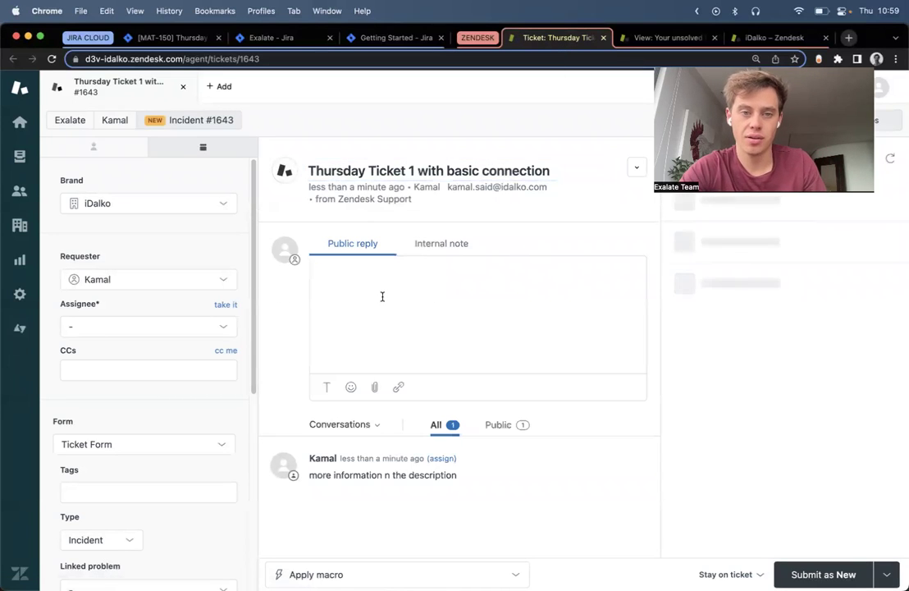
Step: Post the public reply "received in zendesk!" on the Zendesk ticket
{"action": "left_click", "coordinate": [383, 296]}
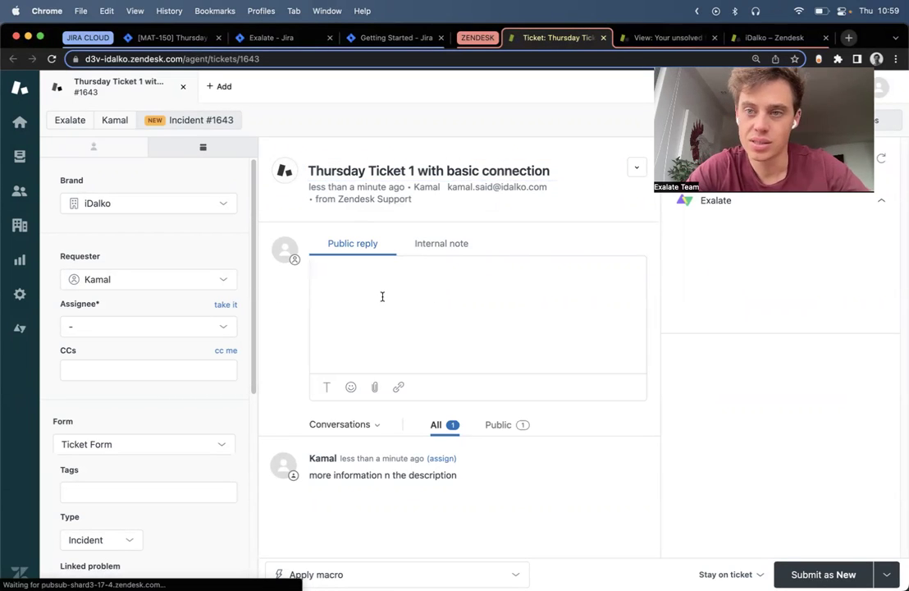
{"action": "type", "text": "received"}
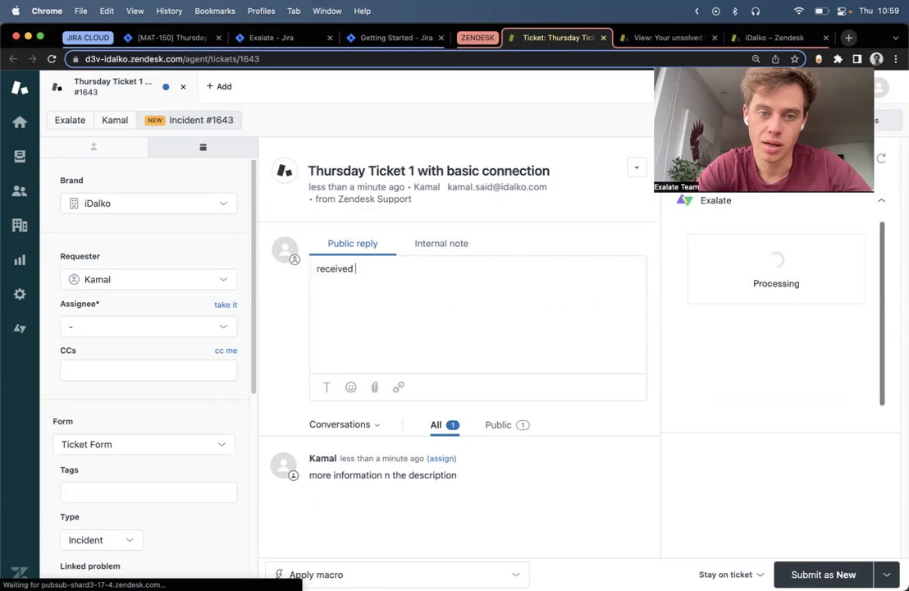
{"action": "type", "text": " in zendesk!"}
{"action": "key", "text": "super+Return"}
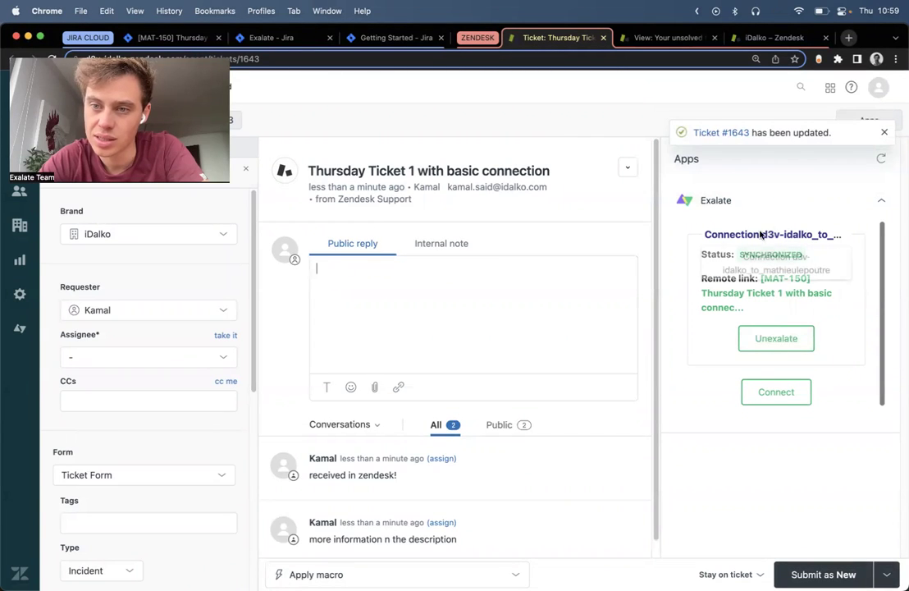
Step: Check the sync status and remote link on the Zendesk ticket, and open the Exalate details of Jira issue MAT-150
{"action": "left_click_drag", "start_coordinate": [711, 256], "coordinate": [785, 255]}
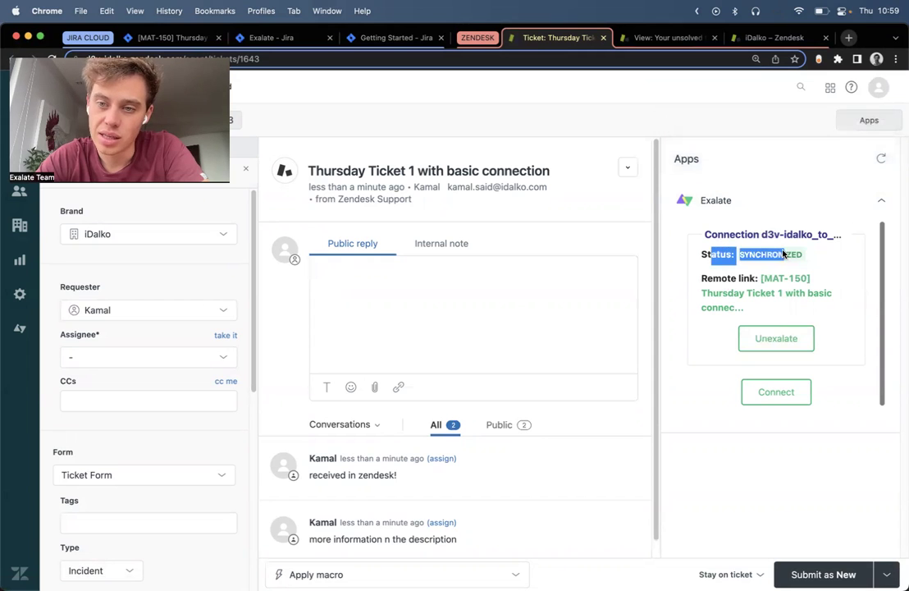
{"action": "left_click_drag", "start_coordinate": [721, 278], "coordinate": [722, 296]}
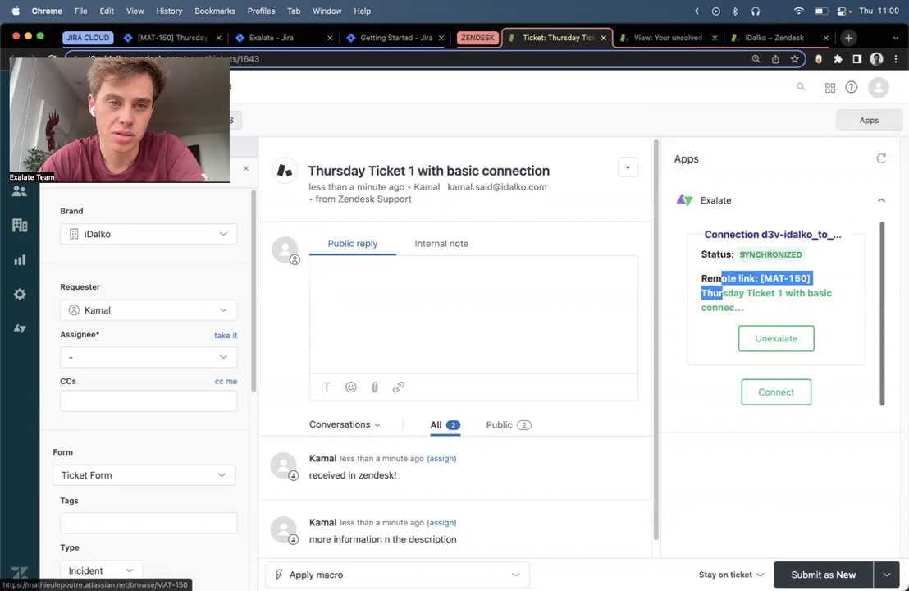
{"action": "left_click", "coordinate": [168, 37]}
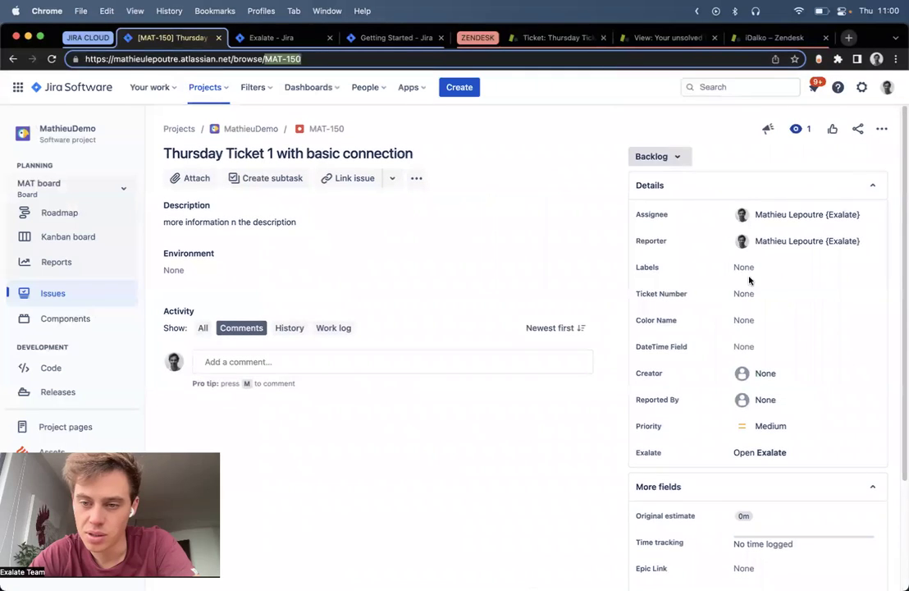
{"action": "left_click", "coordinate": [637, 453]}
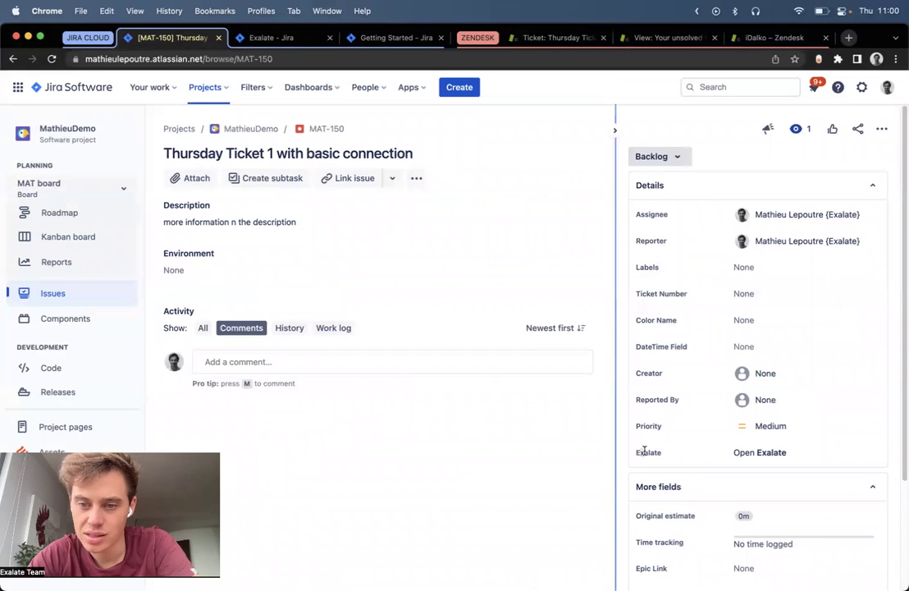
{"action": "left_click", "coordinate": [755, 454]}
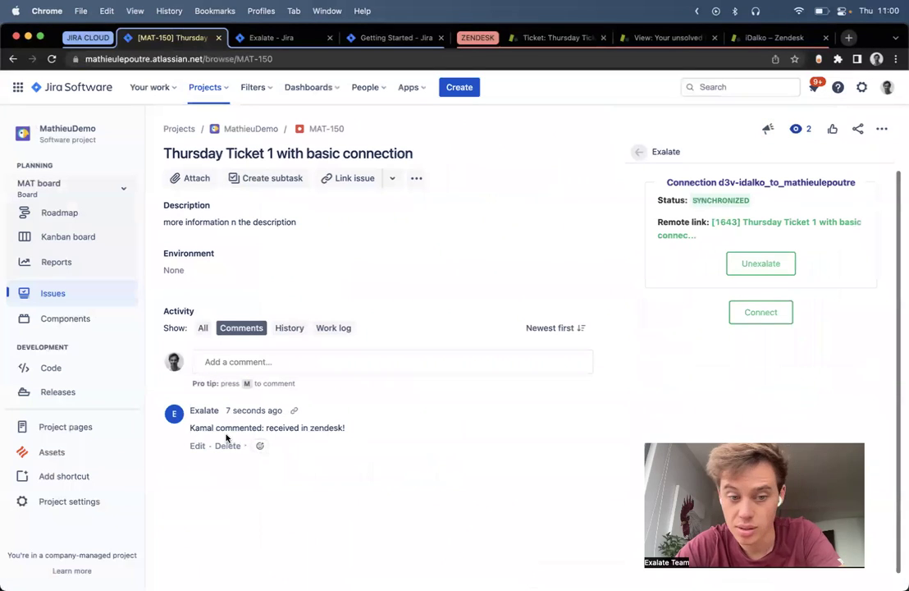
Step: Examine the author and wording of the comment synced from Zendesk on MAT-150
{"action": "double_click", "coordinate": [202, 427]}
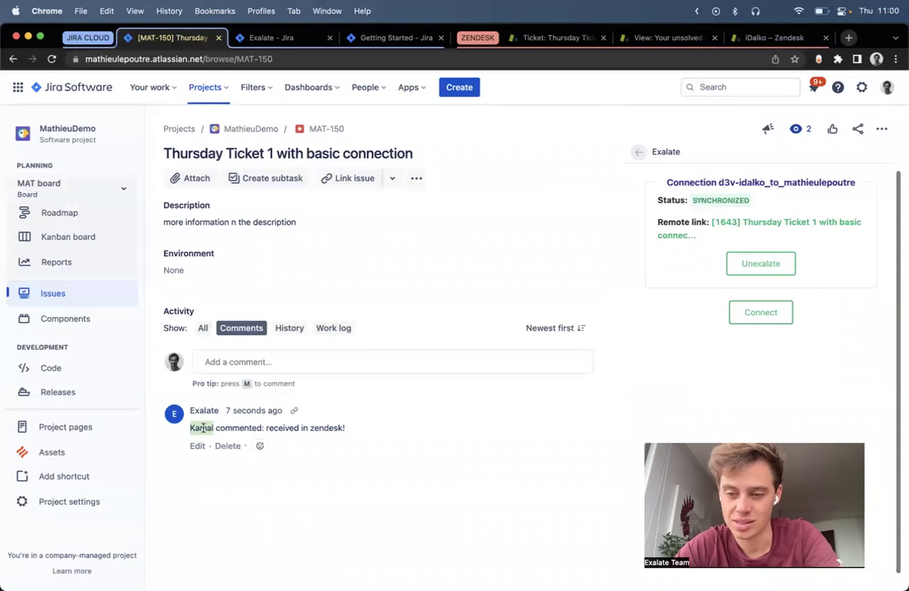
{"action": "left_click", "coordinate": [202, 428]}
{"action": "double_click", "coordinate": [192, 427]}
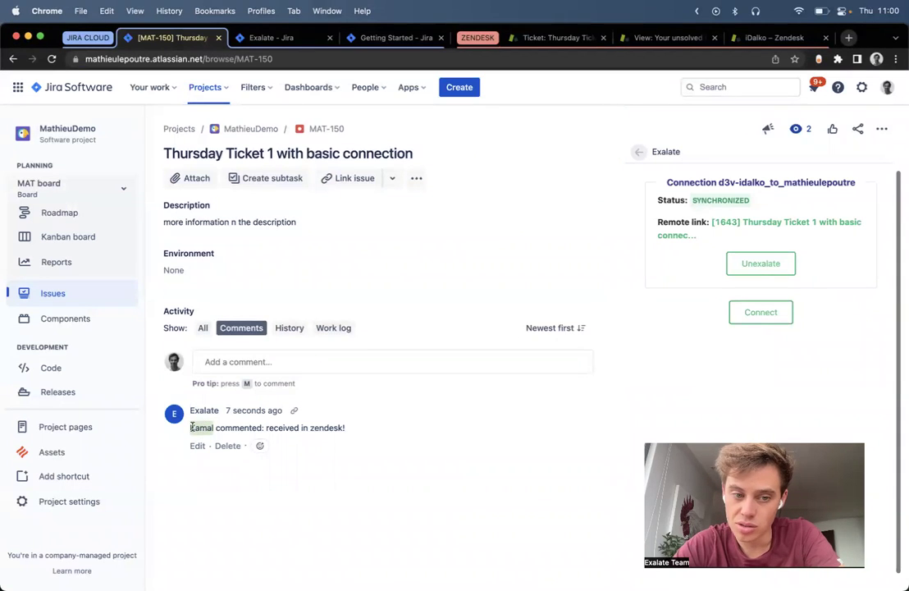
{"action": "left_click_drag", "start_coordinate": [225, 428], "coordinate": [245, 427]}
{"action": "left_click", "coordinate": [272, 427]}
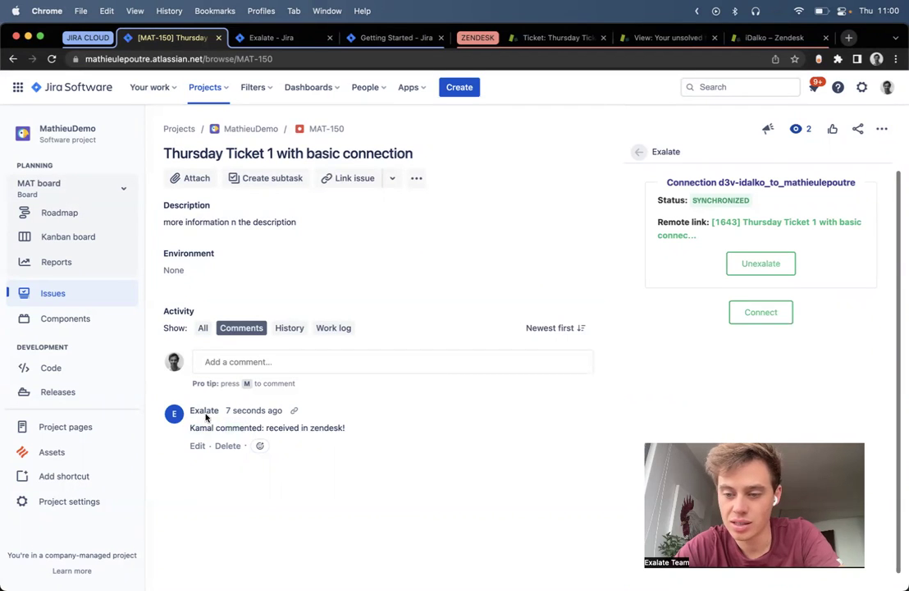
{"action": "mouse_move", "coordinate": [204, 410]}
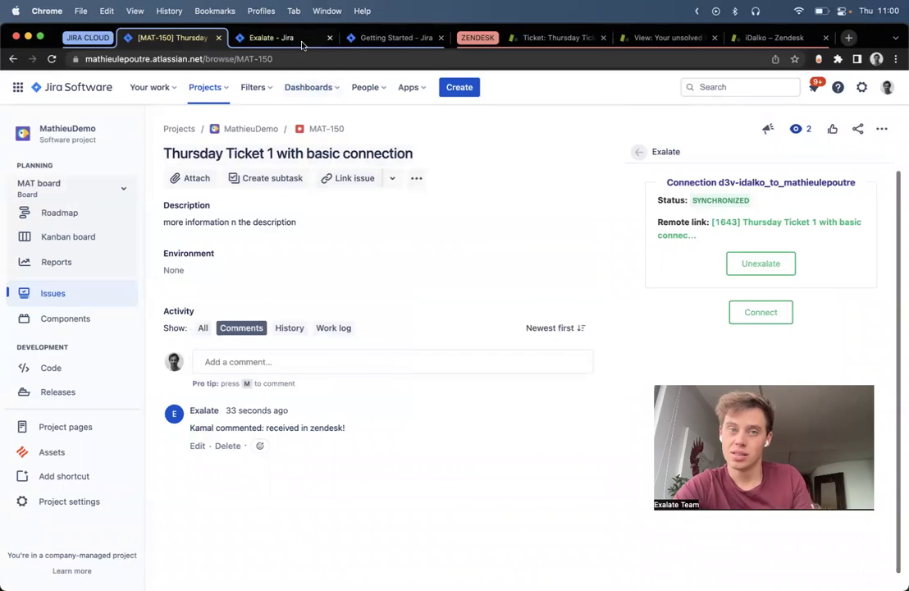
Step: Deactivate the Basic connection that syncs MAT-150 in the Jira Exalate connections list
{"action": "left_click", "coordinate": [365, 41]}
{"action": "left_click", "coordinate": [44, 381]}
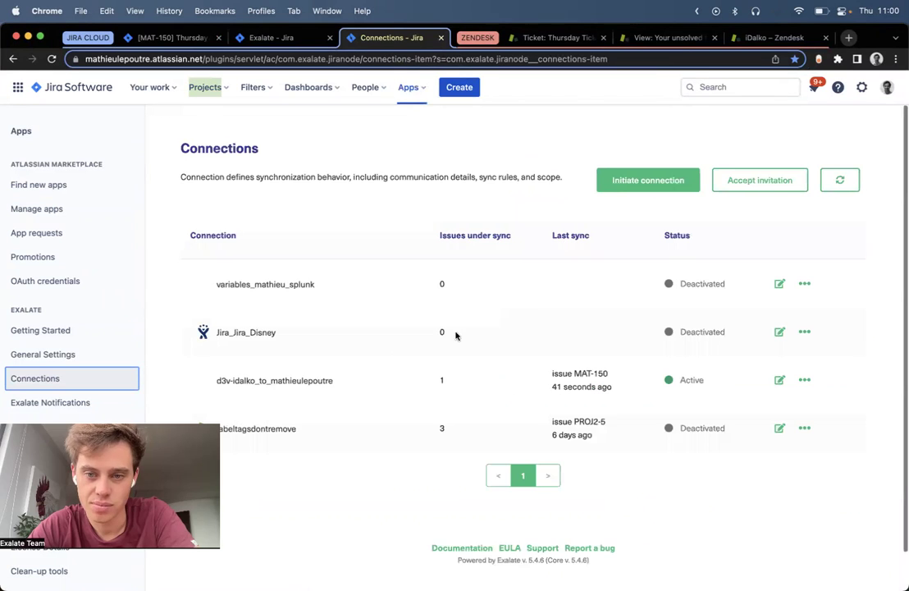
{"action": "scroll", "coordinate": [529, 324], "scroll_direction": "down", "scroll_amount": 1}
{"action": "left_click", "coordinate": [805, 349]}
{"action": "left_click", "coordinate": [805, 369]}
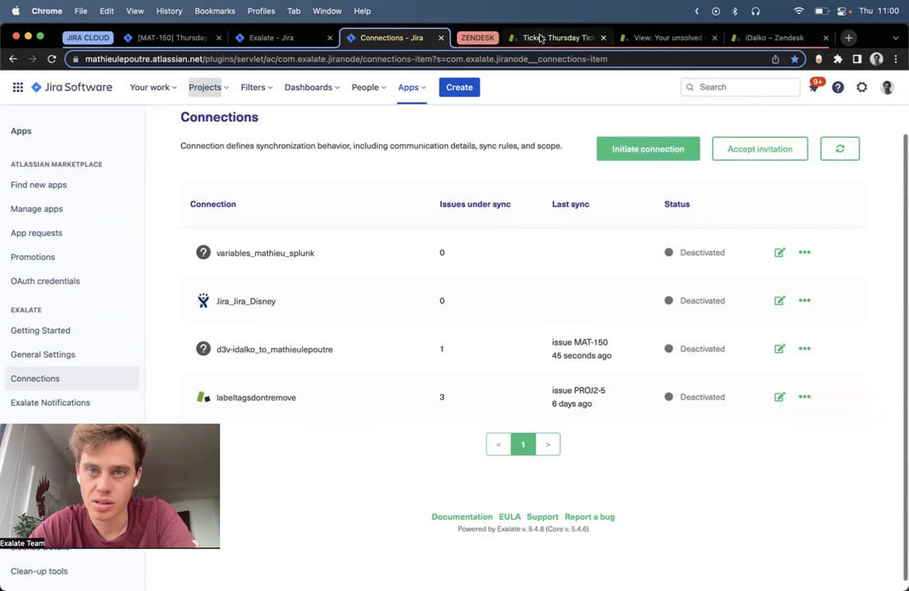
Step: Dismiss the first-sync dialog in Zendesk, deactivate the same Basic connection there, and close the synced ticket's page
{"action": "left_click", "coordinate": [740, 37]}
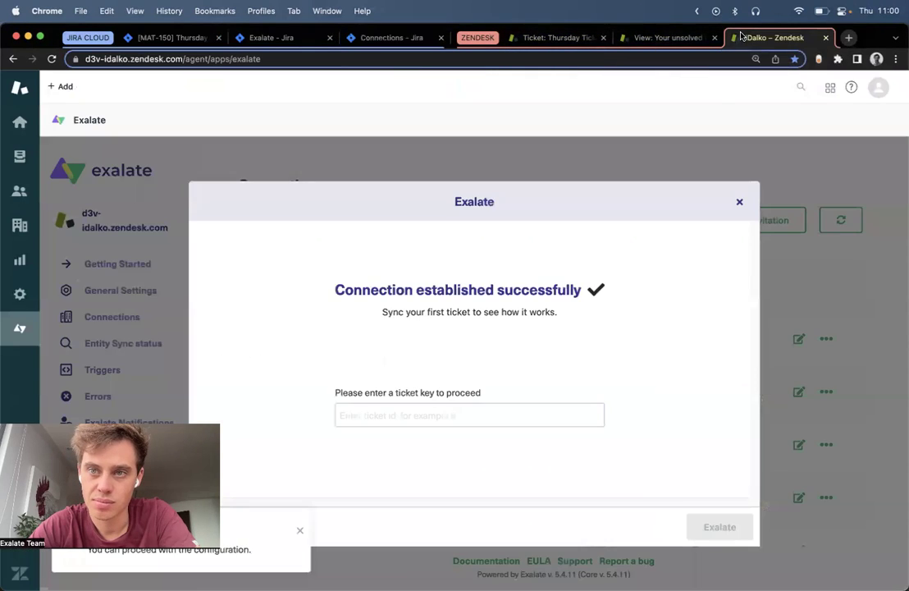
{"action": "left_click", "coordinate": [739, 205]}
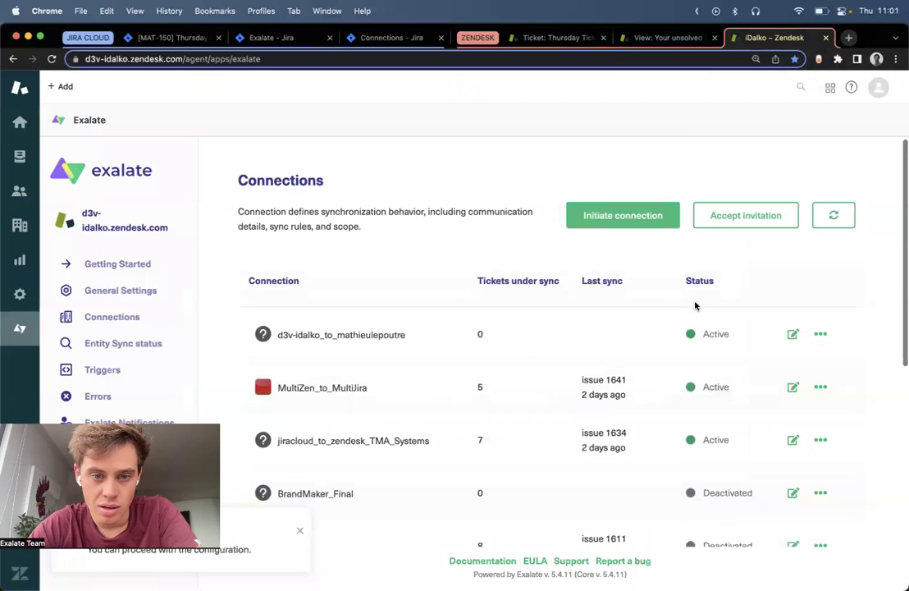
{"action": "scroll", "coordinate": [695, 304], "scroll_direction": "down", "scroll_amount": 1}
{"action": "left_click", "coordinate": [821, 318]}
{"action": "left_click", "coordinate": [828, 342]}
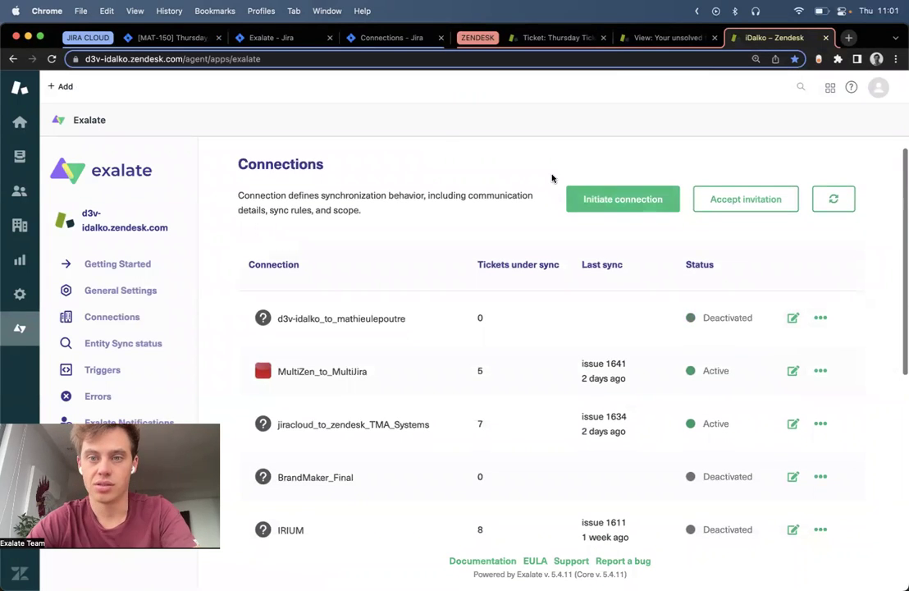
{"action": "left_click", "coordinate": [604, 38]}
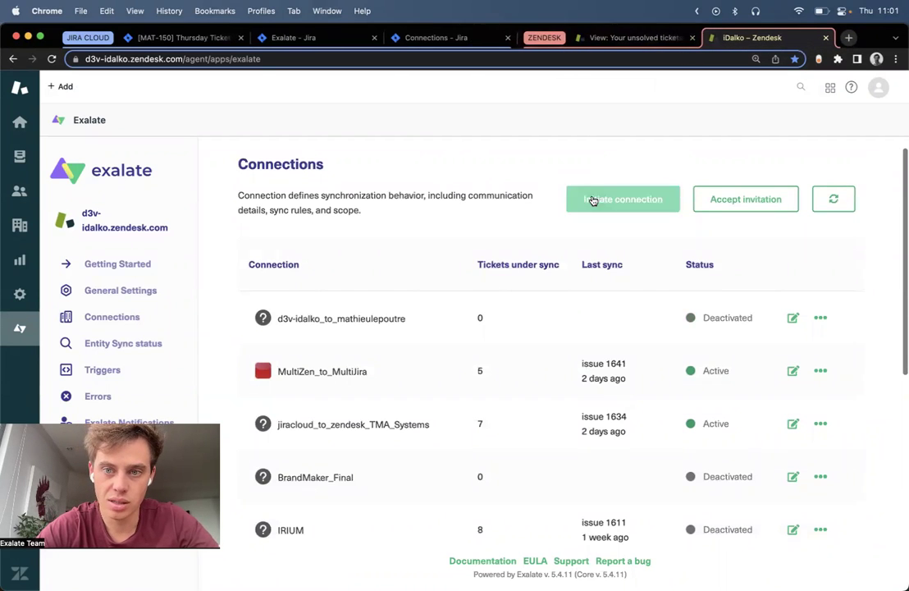
Step: Initiate a new connection from Zendesk to the Jira Cloud instance URL with the Visual configuration type
{"action": "left_click", "coordinate": [588, 199]}
{"action": "left_click", "coordinate": [182, 38]}
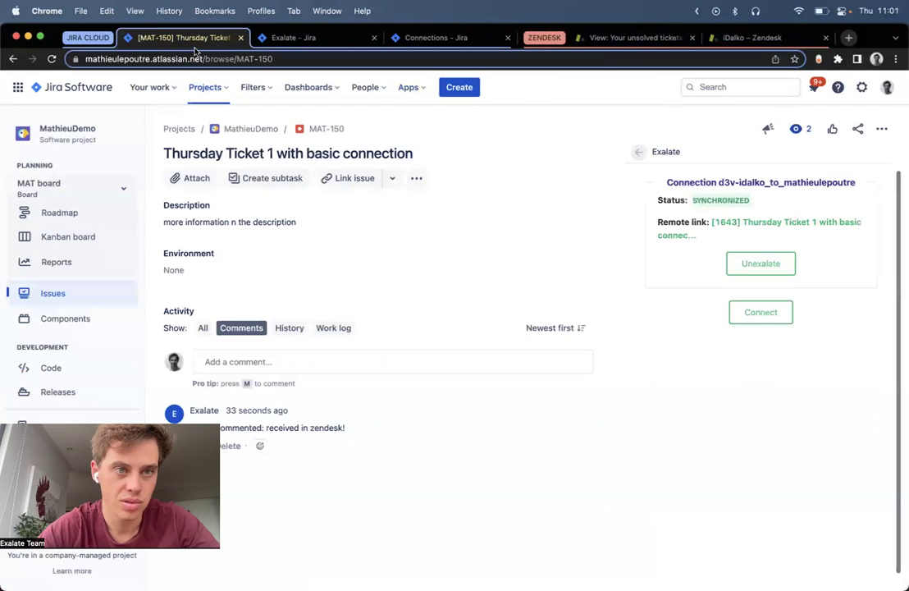
{"action": "left_click_drag", "start_coordinate": [232, 60], "coordinate": [75, 59]}
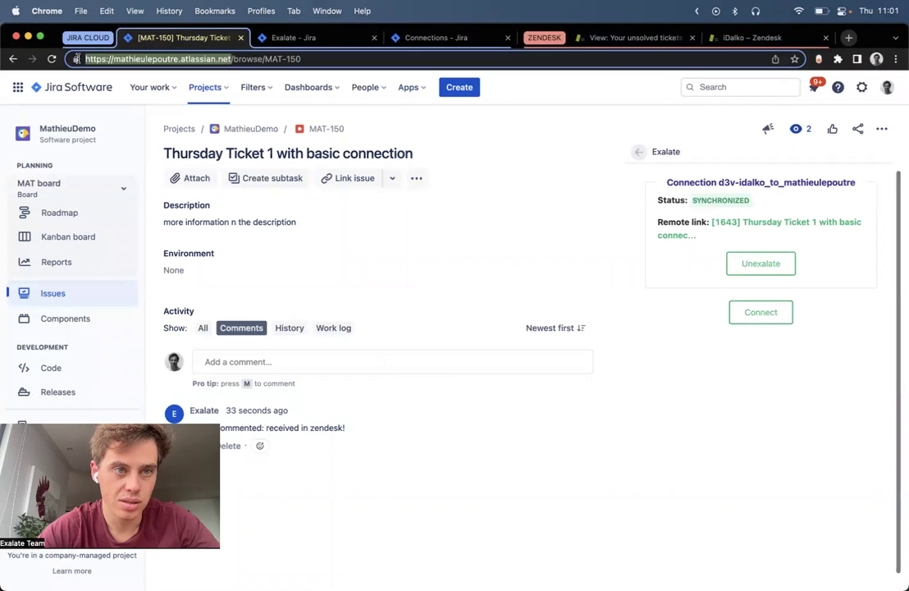
{"action": "key", "text": "cmd+c"}
{"action": "left_click", "coordinate": [751, 38]}
{"action": "left_click", "coordinate": [333, 276]}
{"action": "key", "text": "cmd+v"}
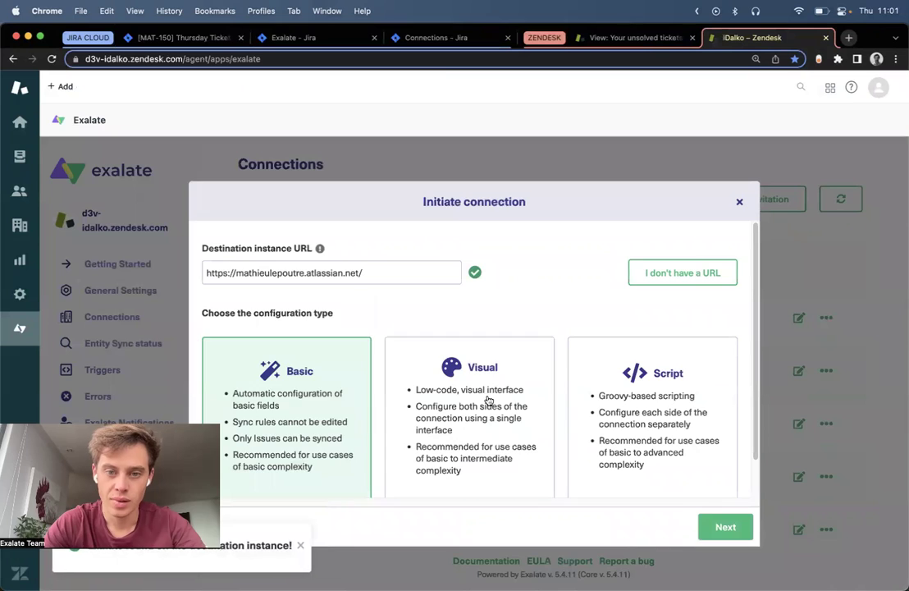
{"action": "left_click", "coordinate": [487, 400]}
{"action": "left_click", "coordinate": [716, 526]}
Step: Set the local short name to zendesk, the remote short name to jiracloud and the connection name to zendesk_to_jiracloud_VisualConnection_Demonstration
{"action": "left_click", "coordinate": [340, 288]}
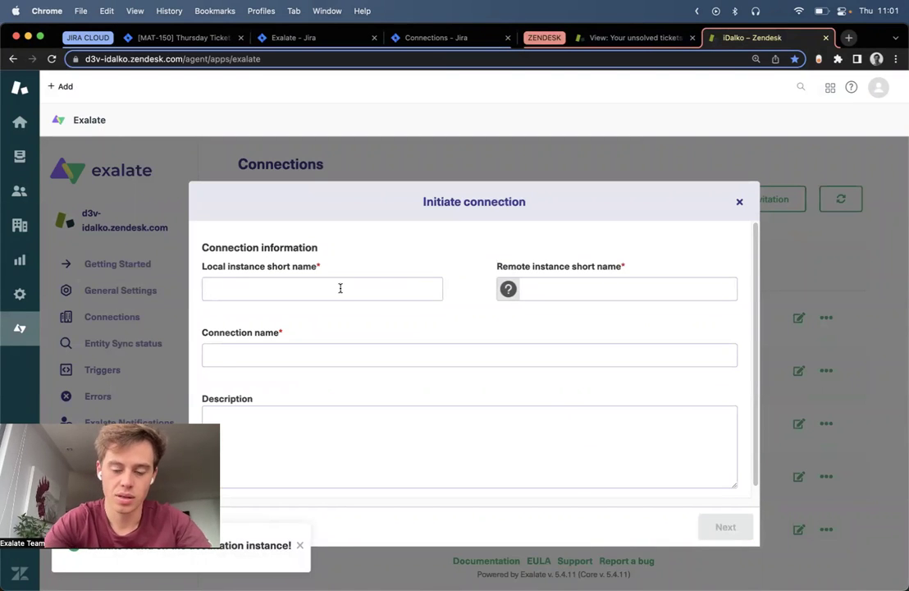
{"action": "type", "text": "zendesk"}
{"action": "key", "text": "Tab"}
{"action": "type", "text": "jiraclo"}
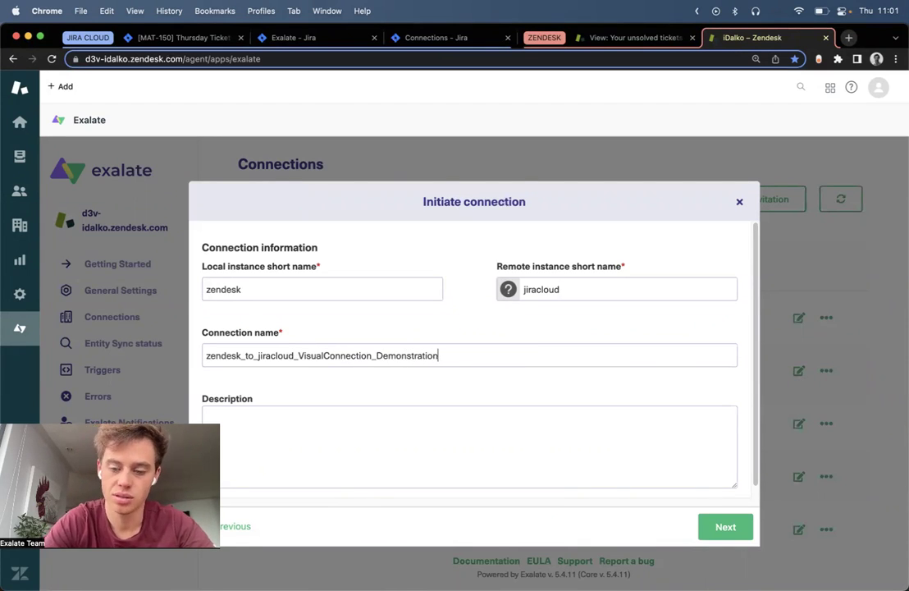
{"action": "left_click", "coordinate": [727, 533]}
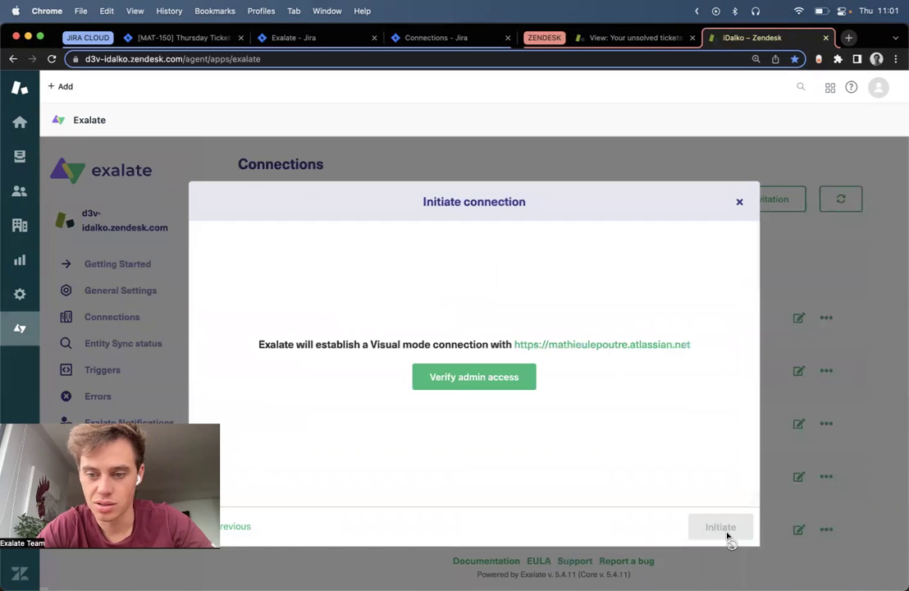
Step: Verify admin access to the Jira Cloud instance, establish the Visual connection and open its sync configuration
{"action": "left_click", "coordinate": [483, 385]}
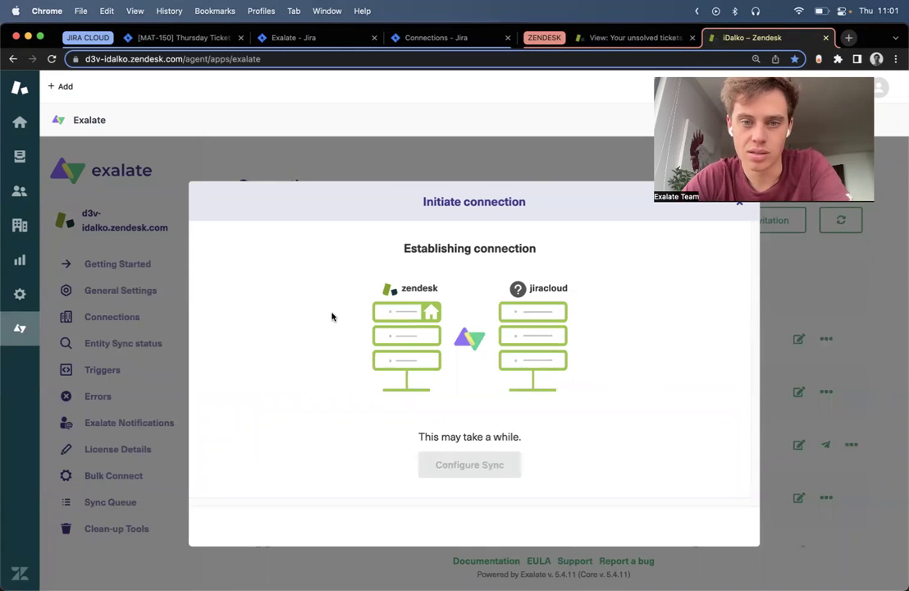
{"action": "left_click_drag", "start_coordinate": [408, 249], "coordinate": [587, 249]}
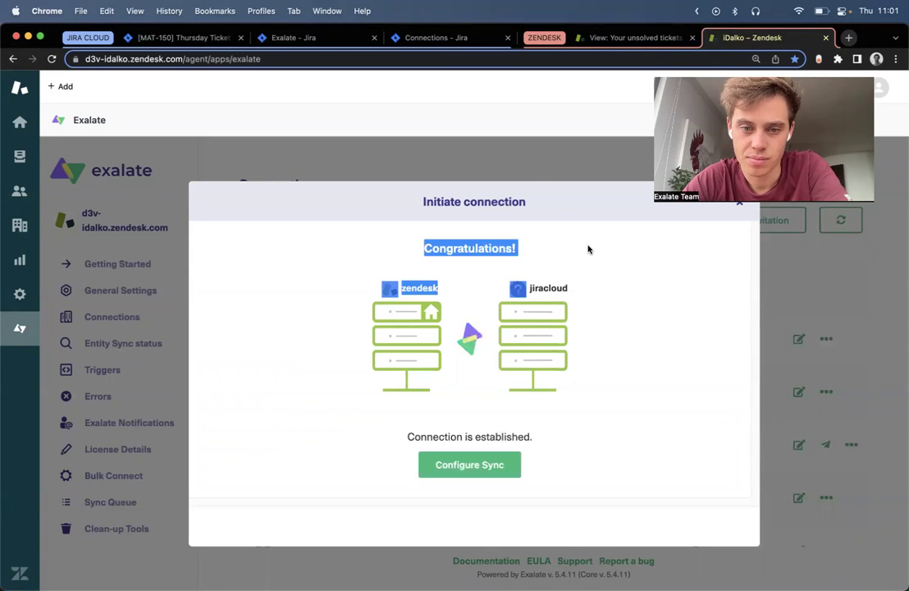
{"action": "left_click", "coordinate": [440, 464]}
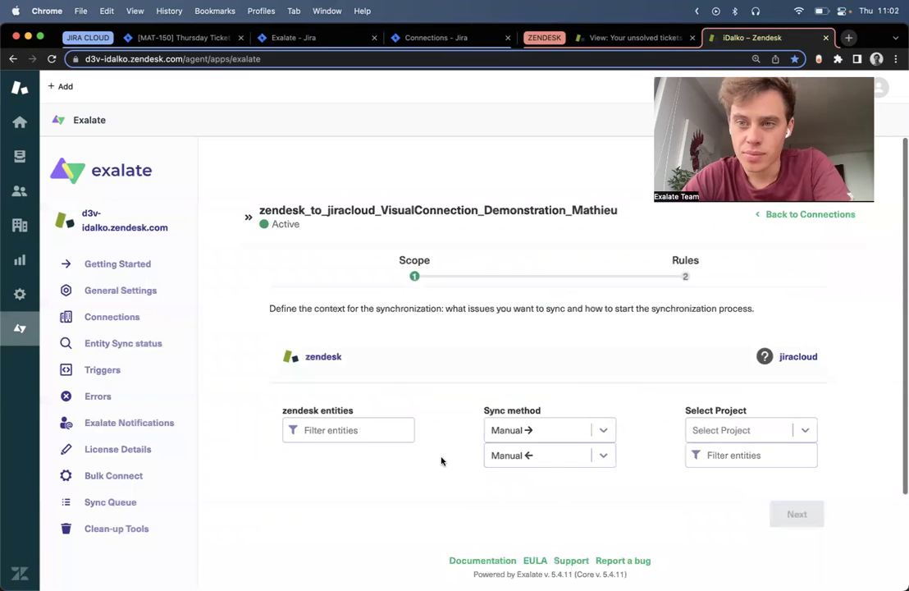
{"action": "left_click_drag", "start_coordinate": [429, 261], "coordinate": [423, 263]}
{"action": "left_click", "coordinate": [367, 258]}
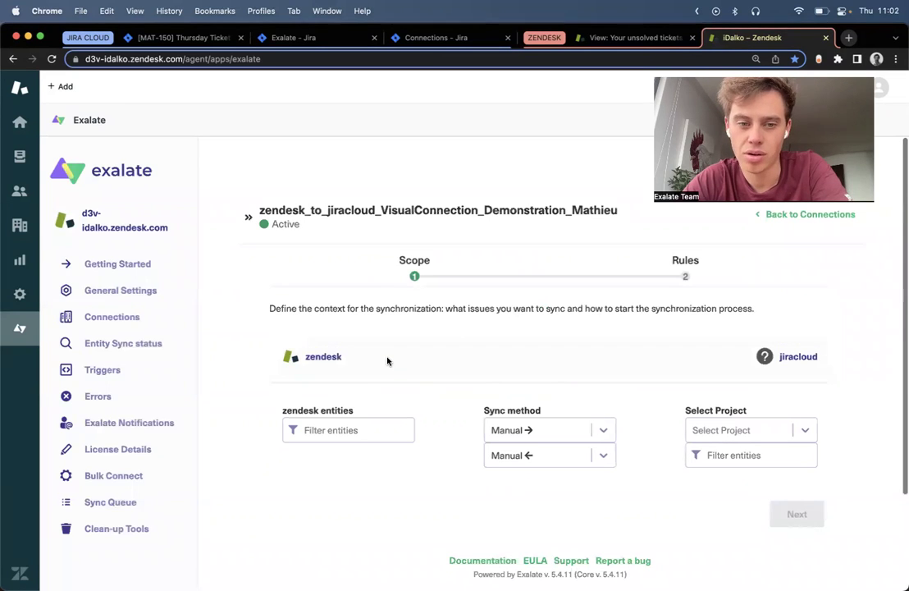
{"action": "left_click_drag", "start_coordinate": [305, 356], "coordinate": [344, 358]}
{"action": "left_click_drag", "start_coordinate": [779, 357], "coordinate": [826, 363]}
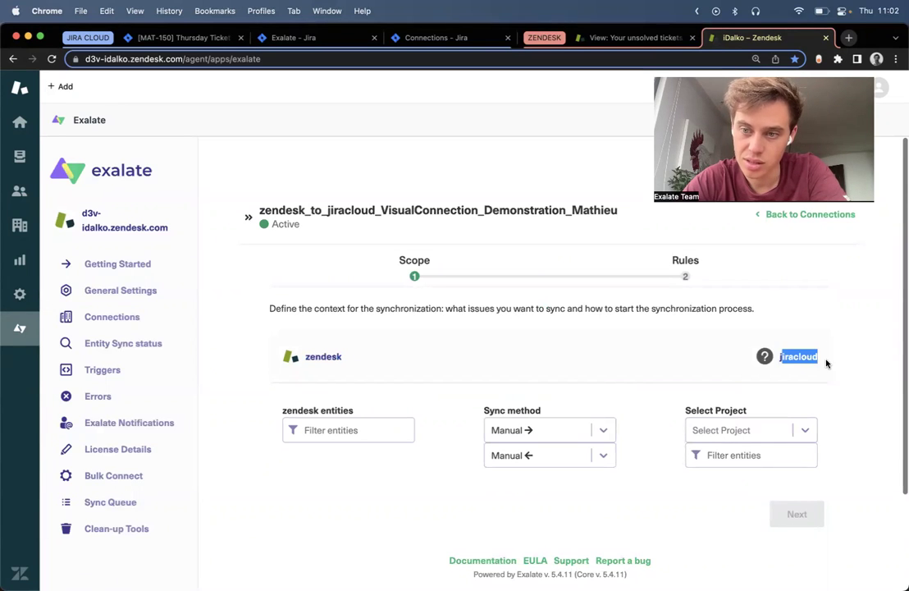
{"action": "left_click", "coordinate": [528, 403]}
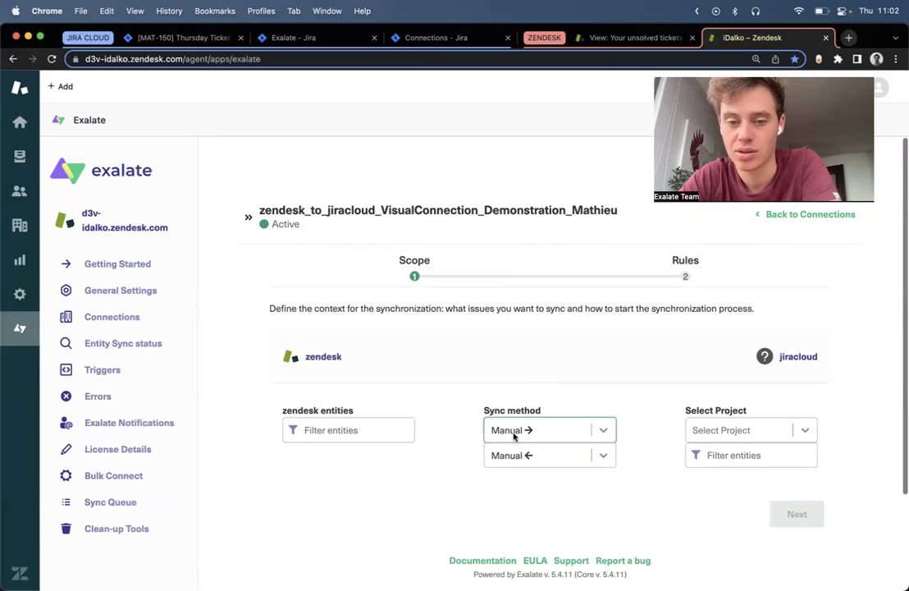
Step: Filter the Zendesk entities for synchronization to the type task and save the filter
{"action": "left_click", "coordinate": [319, 435]}
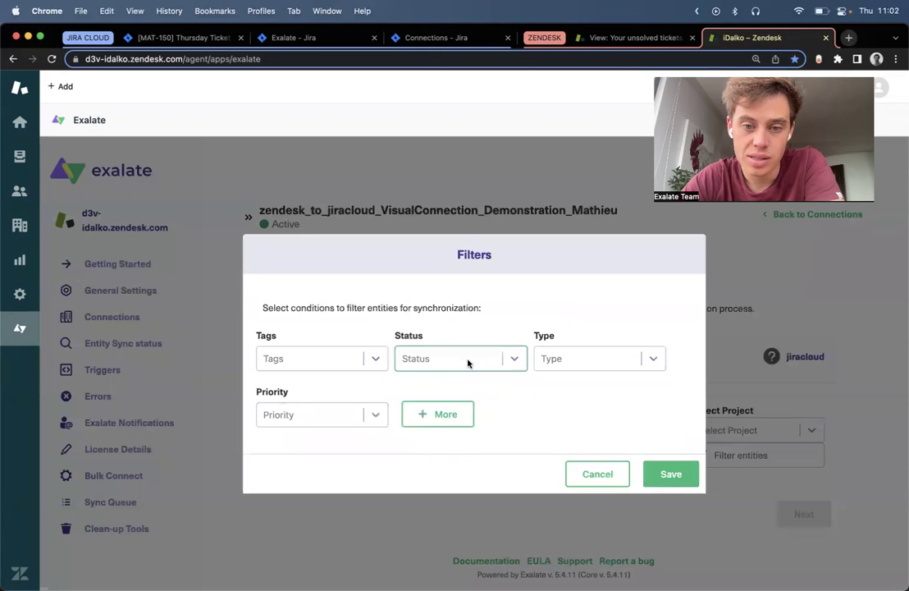
{"action": "left_click", "coordinate": [581, 358]}
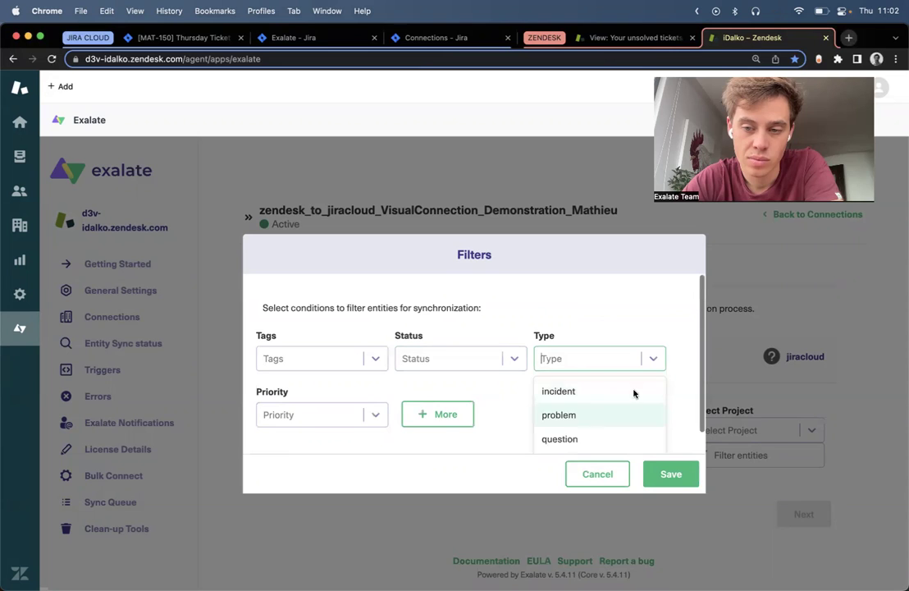
{"action": "scroll", "coordinate": [656, 377], "scroll_direction": "down", "scroll_amount": 1}
{"action": "left_click", "coordinate": [567, 438]}
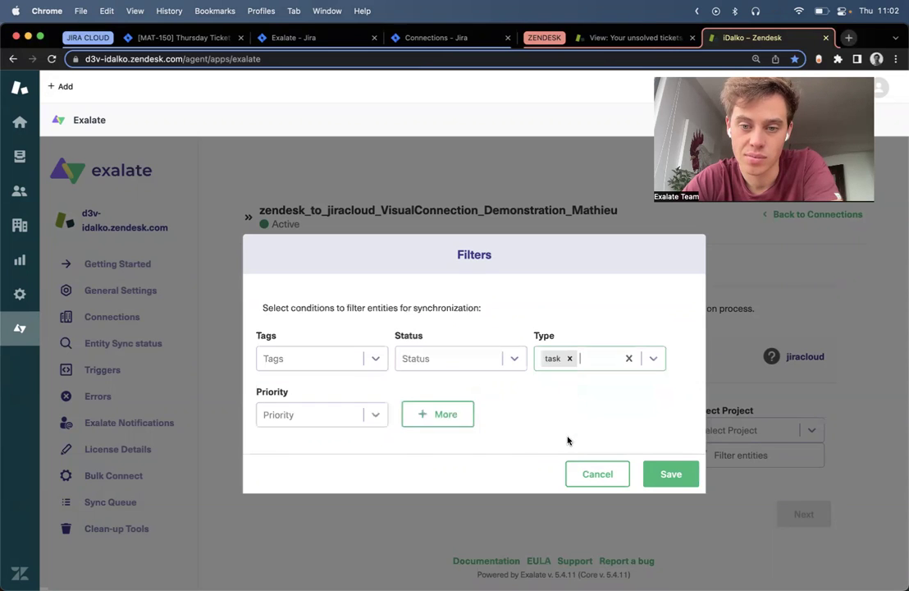
{"action": "left_click", "coordinate": [671, 474]}
Step: Set the sync method to Automatic in both directions and select the MAT project on the Jira Cloud side
{"action": "left_click", "coordinate": [548, 434]}
{"action": "left_click", "coordinate": [512, 463]}
{"action": "left_click", "coordinate": [763, 428]}
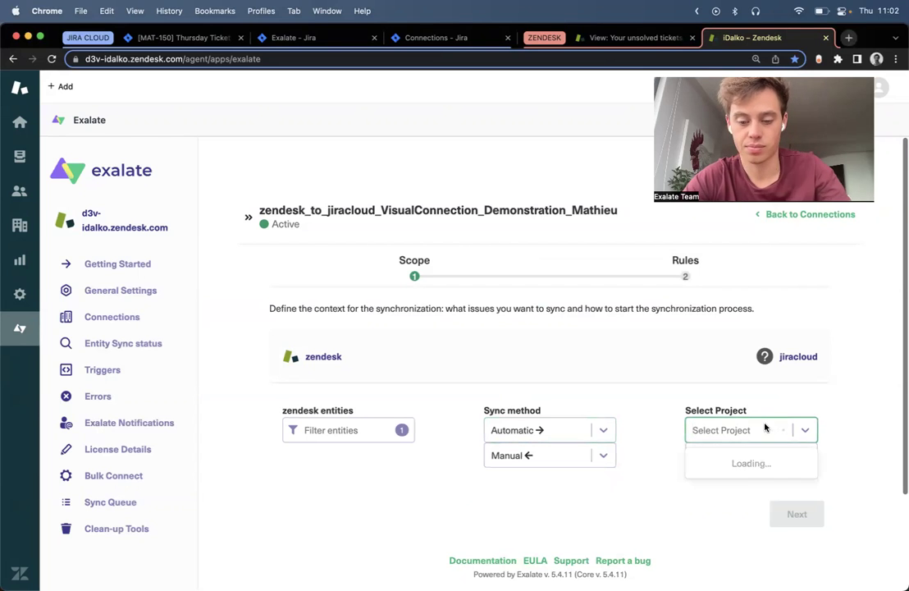
{"action": "type", "text": "mat"}
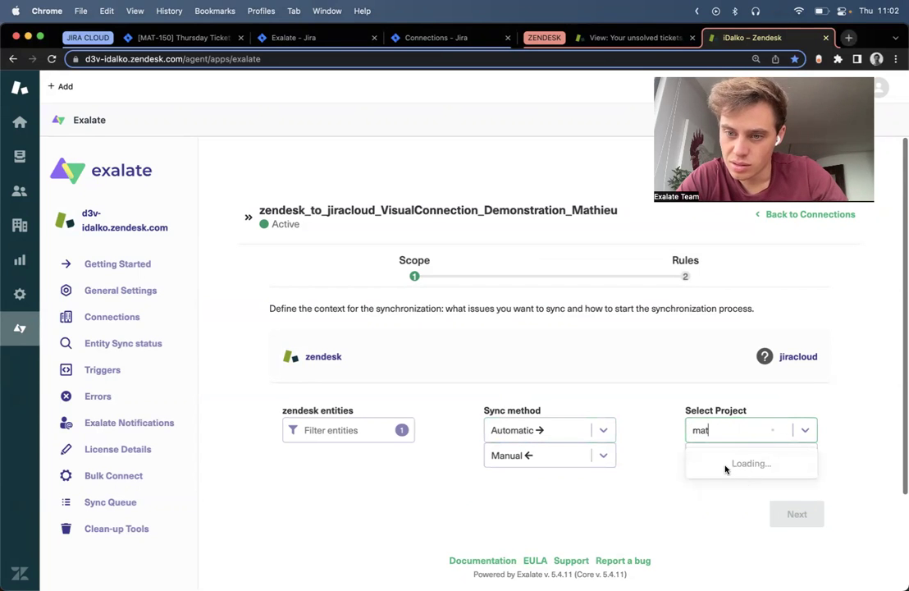
{"action": "left_click", "coordinate": [726, 464]}
{"action": "left_click", "coordinate": [590, 454]}
{"action": "left_click", "coordinate": [546, 488]}
Step: Filter the Jira Cloud entities to issue type Task and status Backlog, save the filter and continue to the Rules stage
{"action": "left_click", "coordinate": [771, 459]}
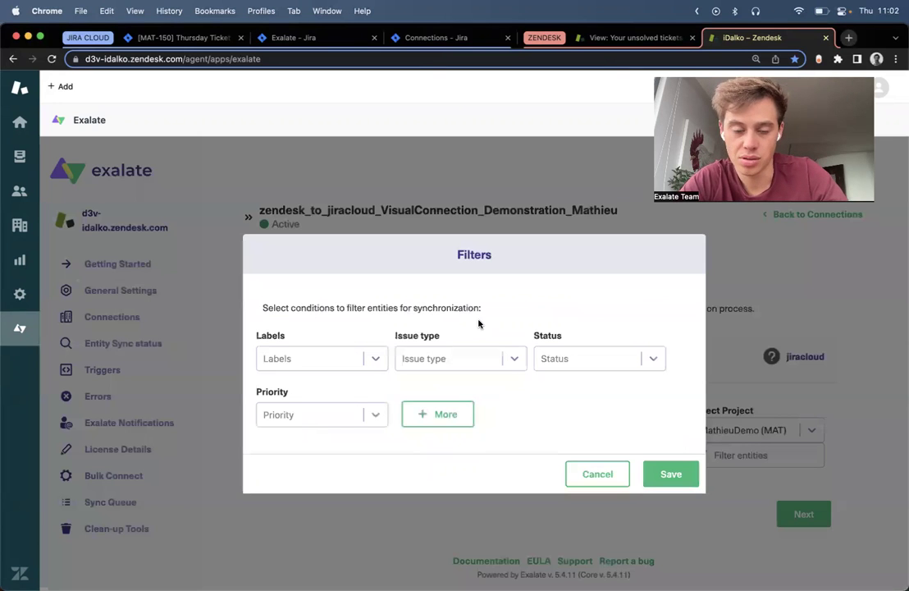
{"action": "left_click", "coordinate": [462, 358]}
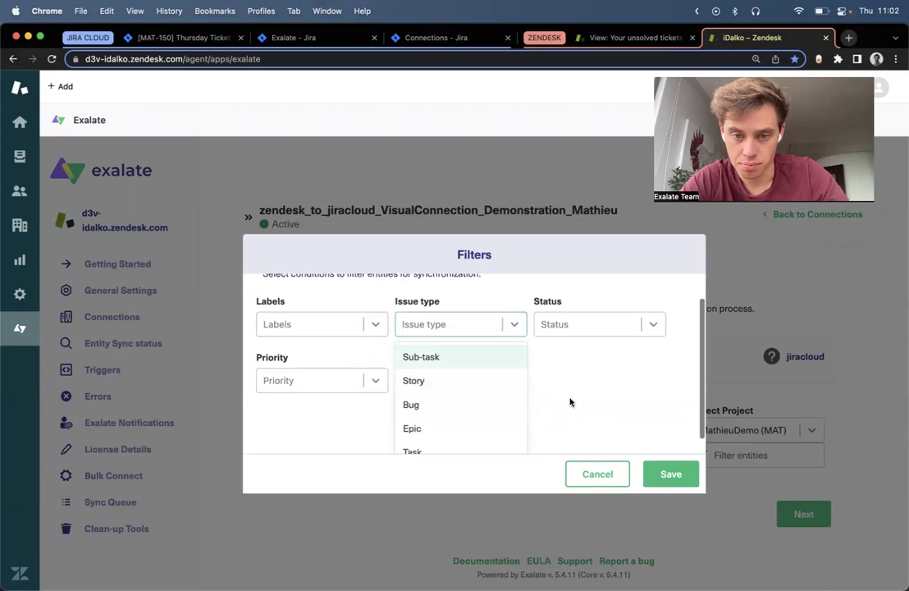
{"action": "left_click", "coordinate": [467, 438]}
{"action": "left_click", "coordinate": [581, 359]}
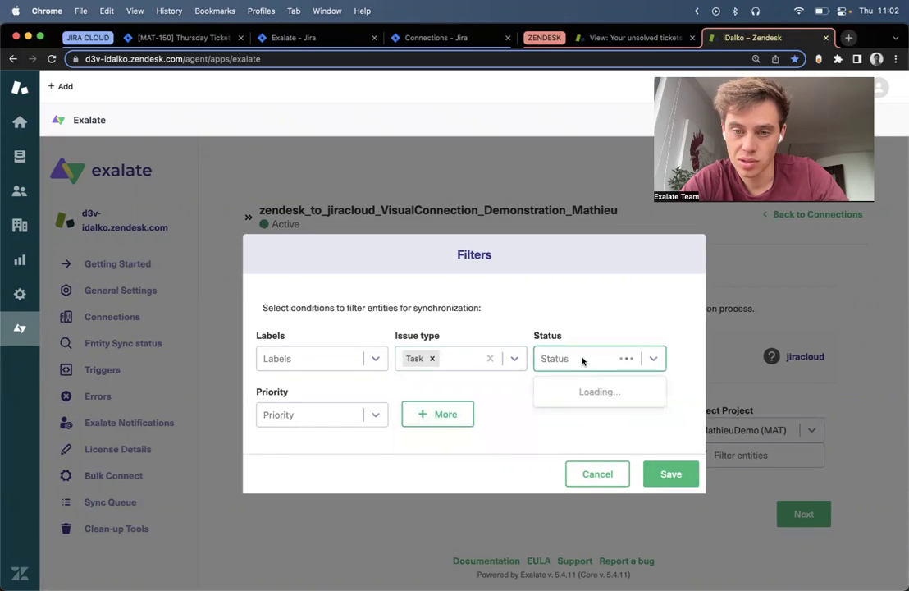
{"action": "left_click", "coordinate": [566, 394]}
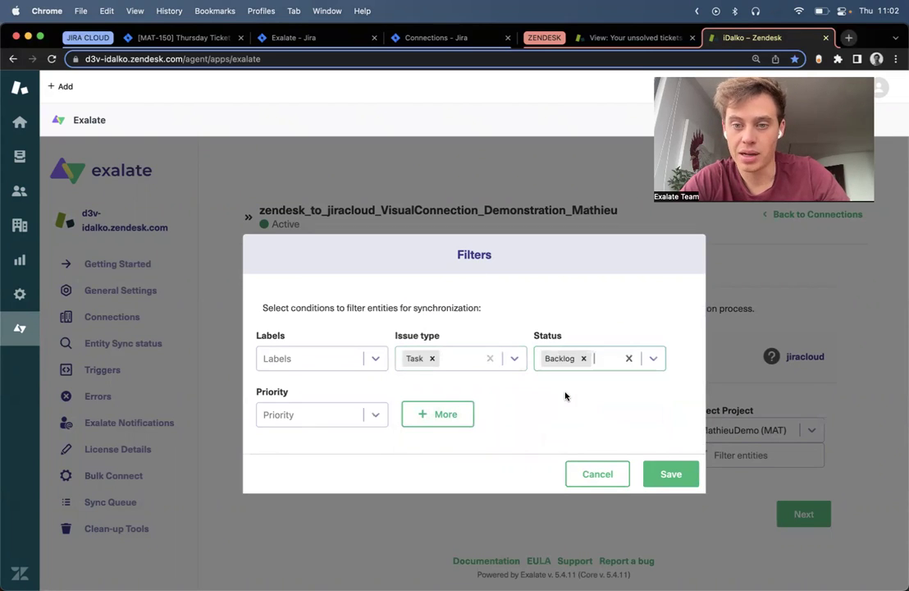
{"action": "left_click", "coordinate": [666, 472]}
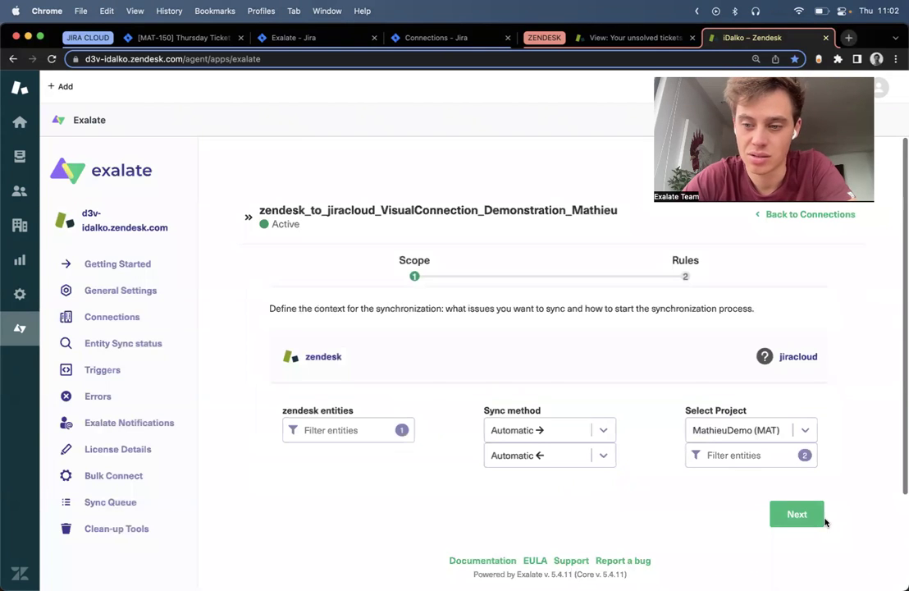
{"action": "left_click", "coordinate": [791, 514]}
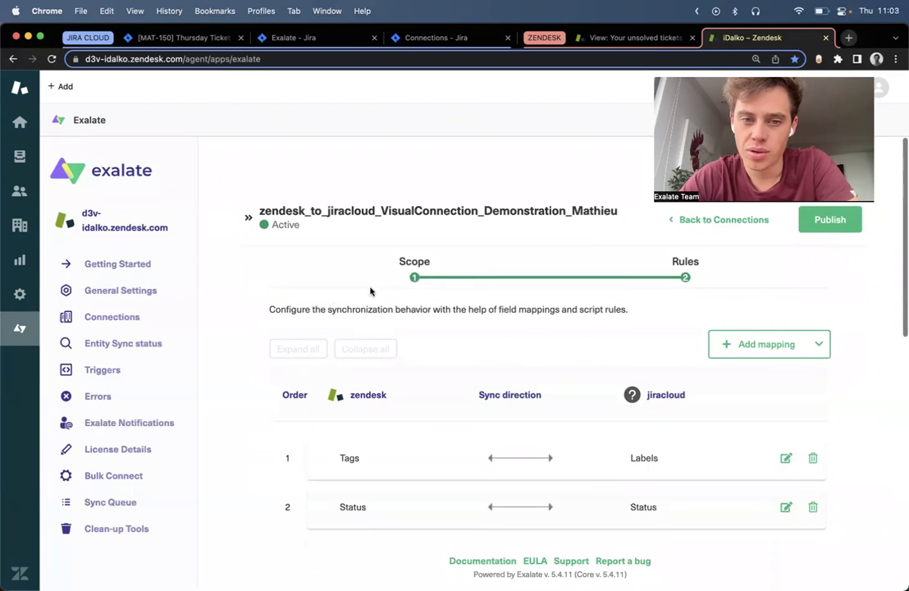
Step: Review the default field mappings between Zendesk and Jira Cloud and their sync directions
{"action": "scroll", "coordinate": [247, 306], "scroll_direction": "down", "scroll_amount": 3}
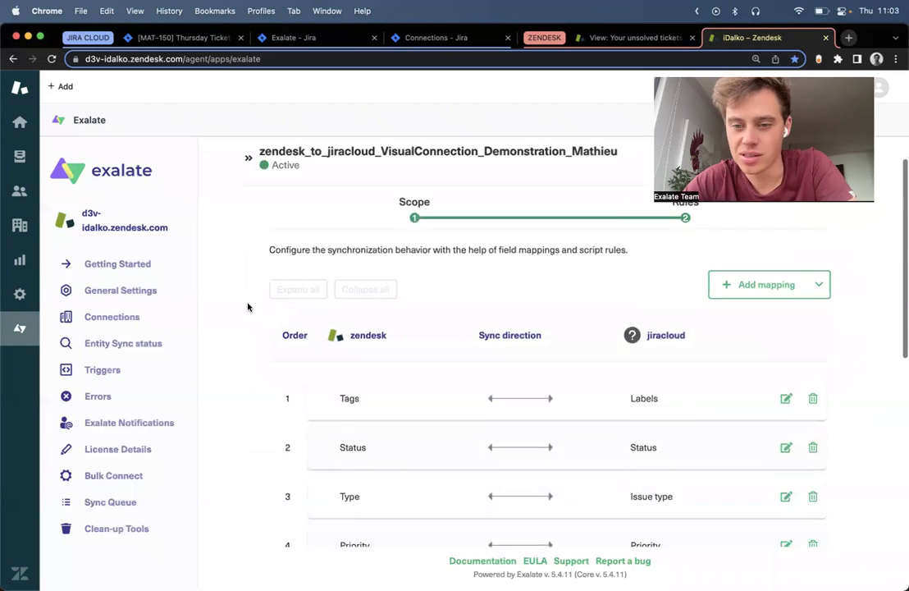
{"action": "scroll", "coordinate": [248, 307], "scroll_direction": "down", "scroll_amount": 1}
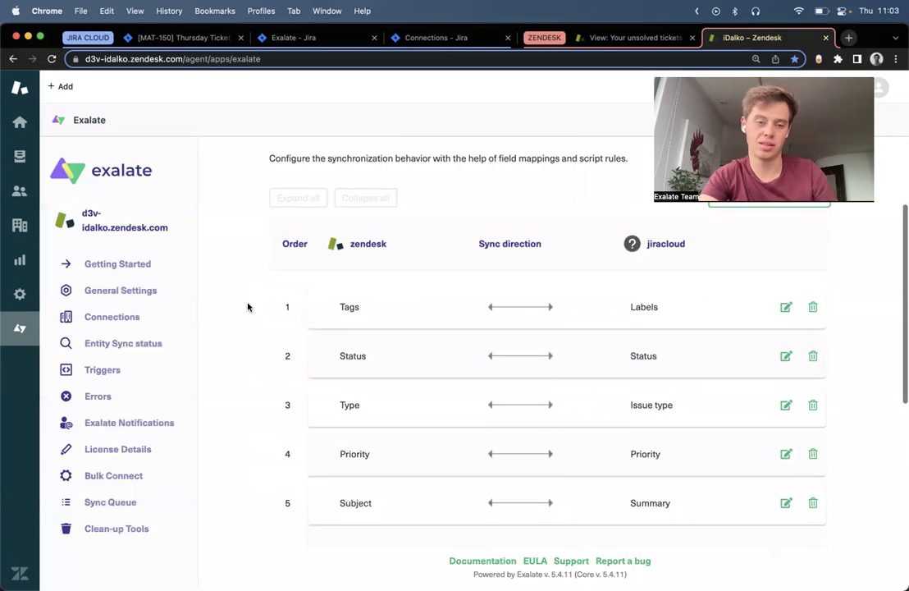
{"action": "scroll", "coordinate": [248, 306], "scroll_direction": "down", "scroll_amount": 5}
{"action": "scroll", "coordinate": [248, 307], "scroll_direction": "up", "scroll_amount": 4}
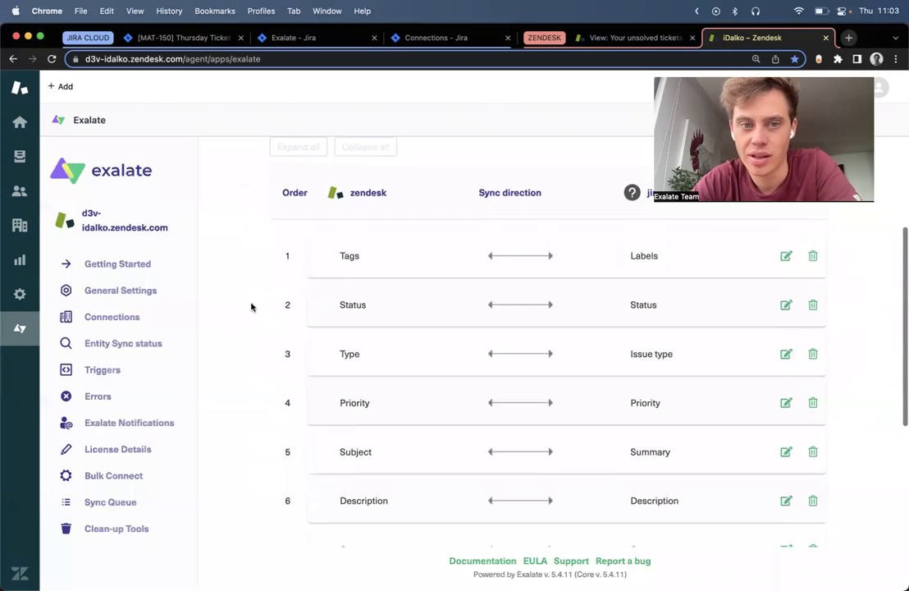
{"action": "scroll", "coordinate": [260, 330], "scroll_direction": "down", "scroll_amount": 6}
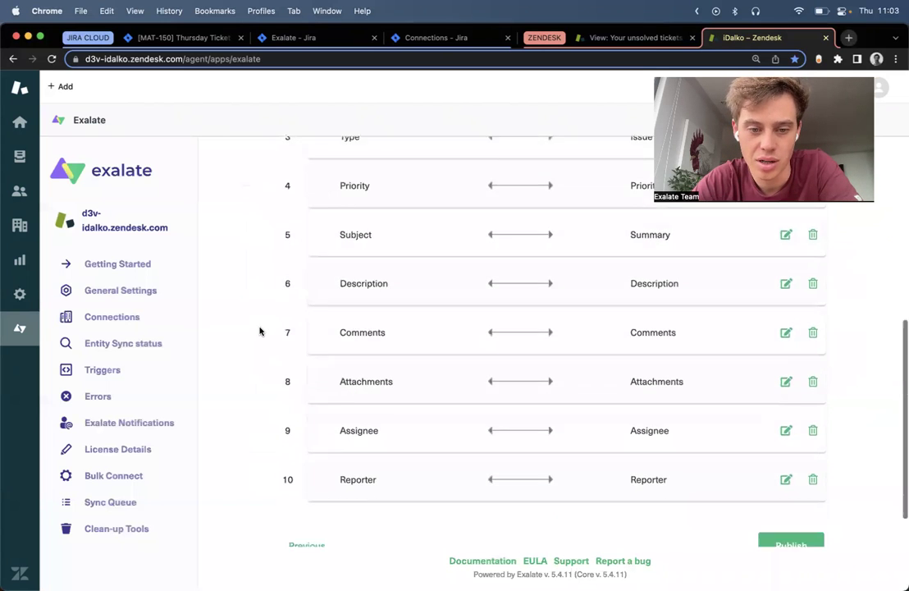
{"action": "scroll", "coordinate": [260, 331], "scroll_direction": "up", "scroll_amount": 2}
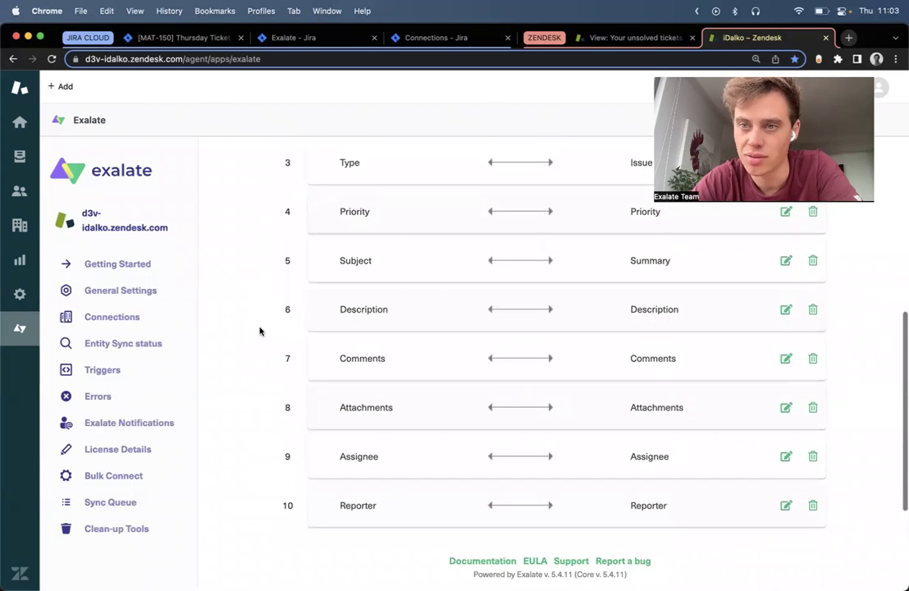
{"action": "scroll", "coordinate": [260, 331], "scroll_direction": "up", "scroll_amount": 5}
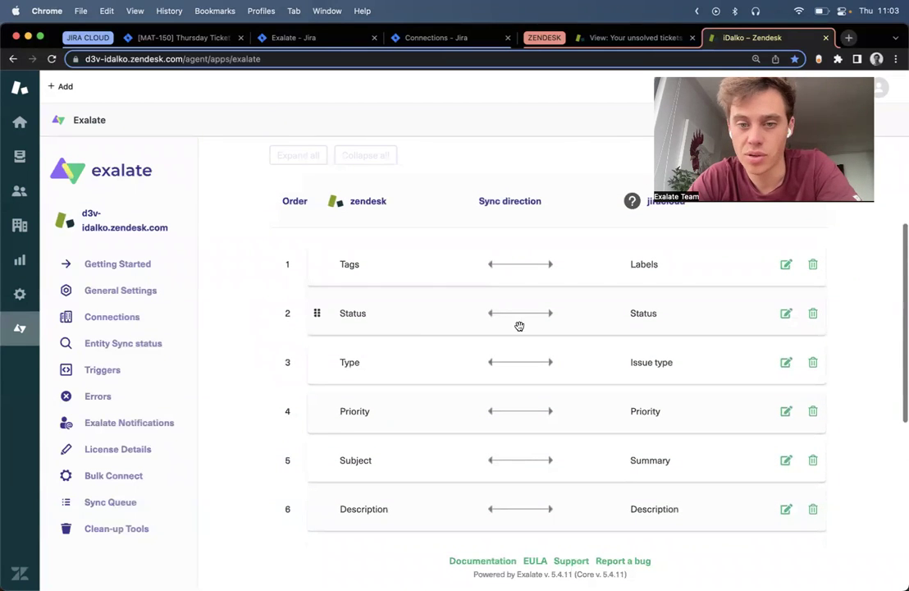
Step: Change the Status mapping's sync direction to one-way from Zendesk to Jira Cloud and save it
{"action": "left_click", "coordinate": [786, 315]}
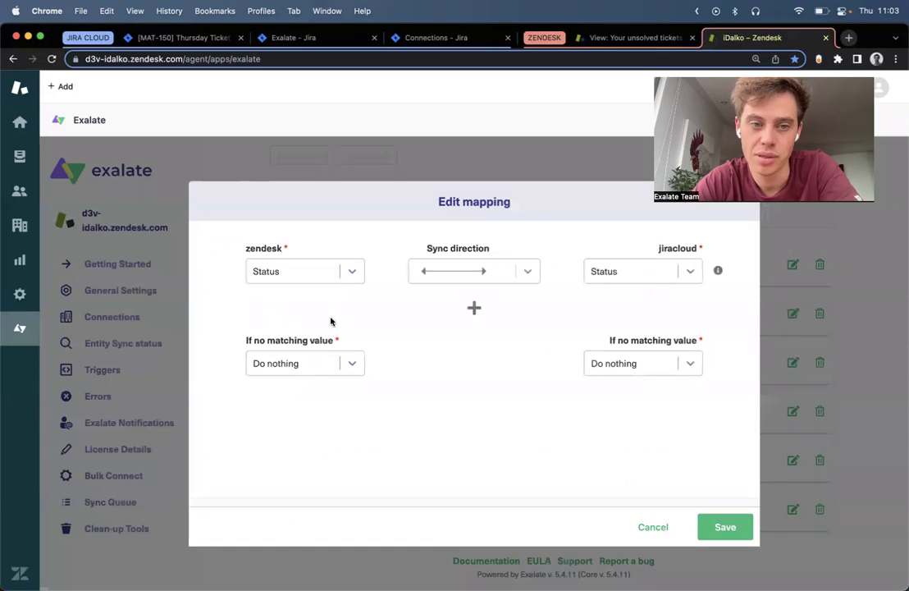
{"action": "left_click", "coordinate": [455, 271]}
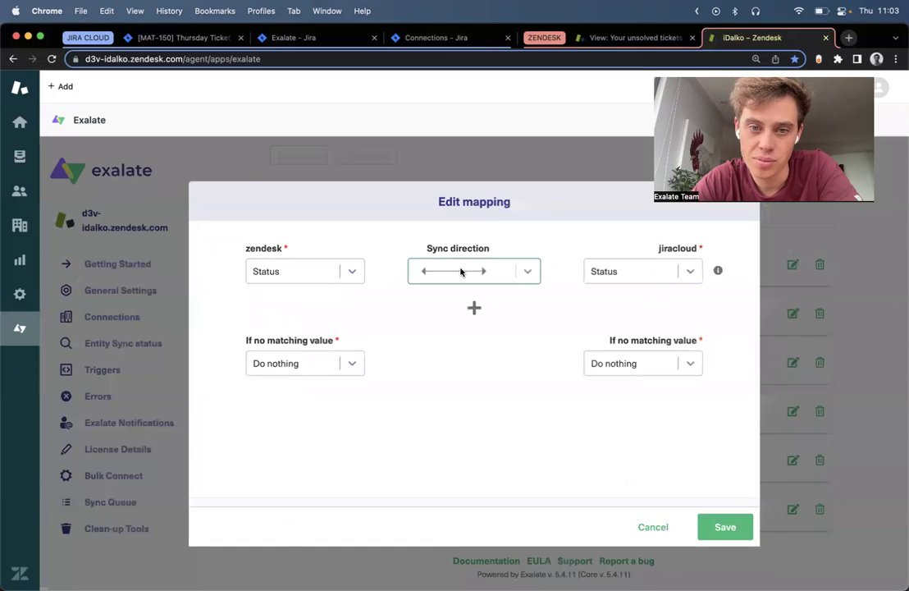
{"action": "left_click", "coordinate": [448, 328]}
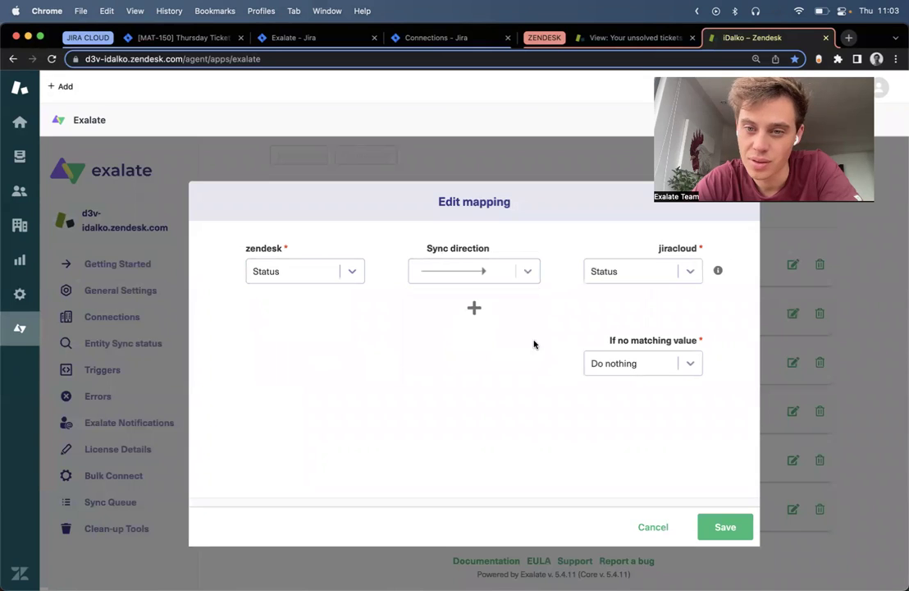
{"action": "left_click", "coordinate": [727, 523]}
Step: Add a new field mapping to the connection's rules and choose Jira Issue Key as its Zendesk field
{"action": "scroll", "coordinate": [396, 321], "scroll_direction": "down", "scroll_amount": 2}
{"action": "scroll", "coordinate": [396, 320], "scroll_direction": "down", "scroll_amount": 5}
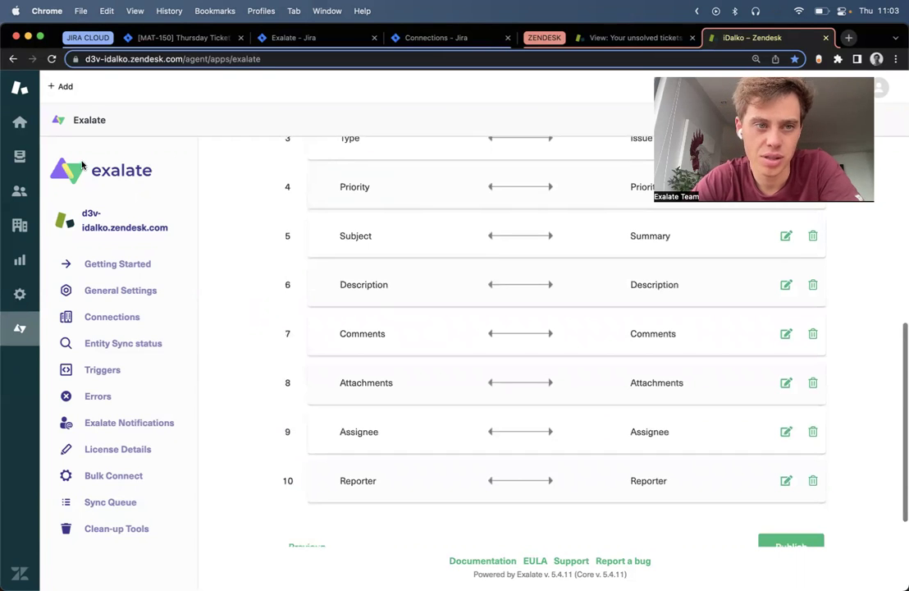
{"action": "scroll", "coordinate": [562, 274], "scroll_direction": "up", "scroll_amount": 8}
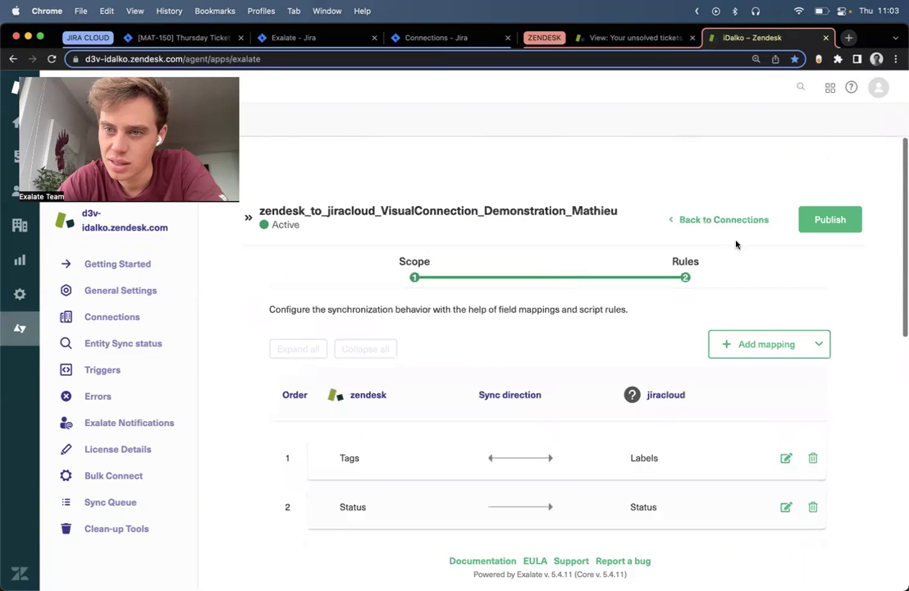
{"action": "left_click", "coordinate": [767, 344]}
{"action": "left_click", "coordinate": [353, 280]}
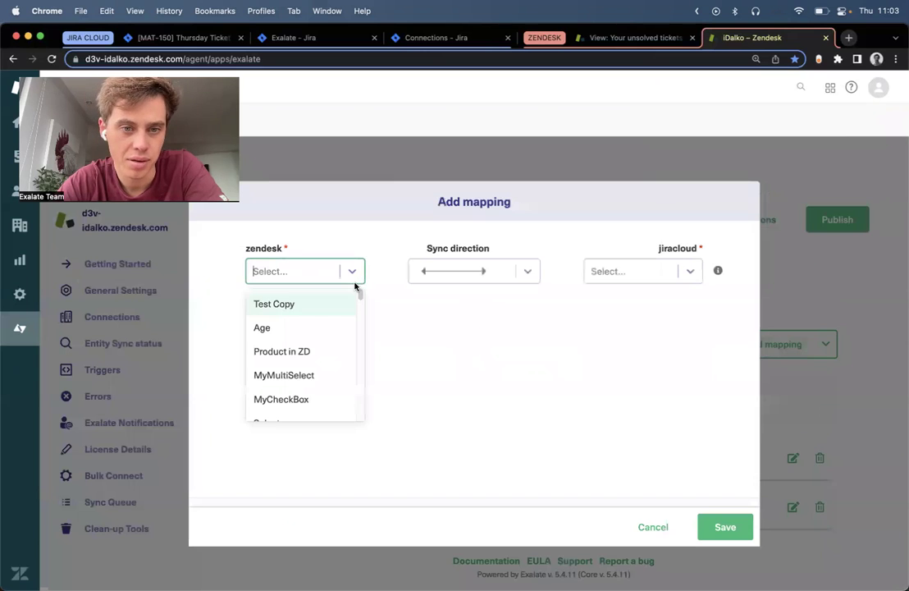
{"action": "scroll", "coordinate": [326, 386], "scroll_direction": "down", "scroll_amount": 5}
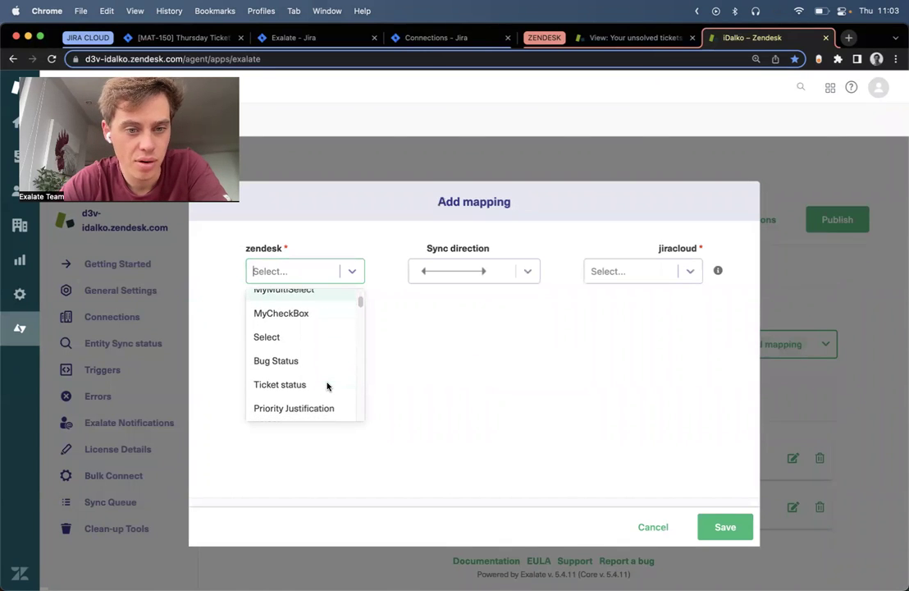
{"action": "scroll", "coordinate": [327, 385], "scroll_direction": "down", "scroll_amount": 5}
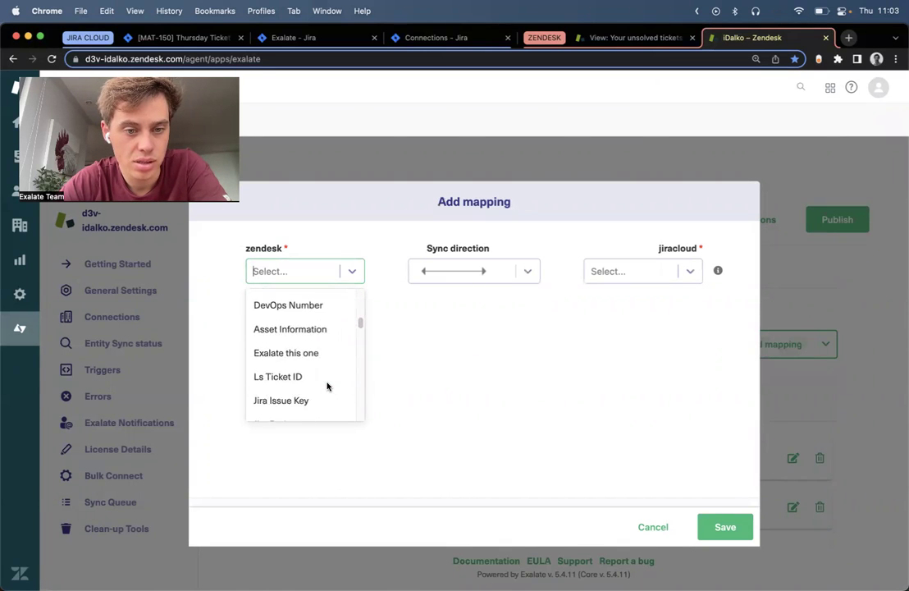
{"action": "scroll", "coordinate": [327, 386], "scroll_direction": "down", "scroll_amount": 3}
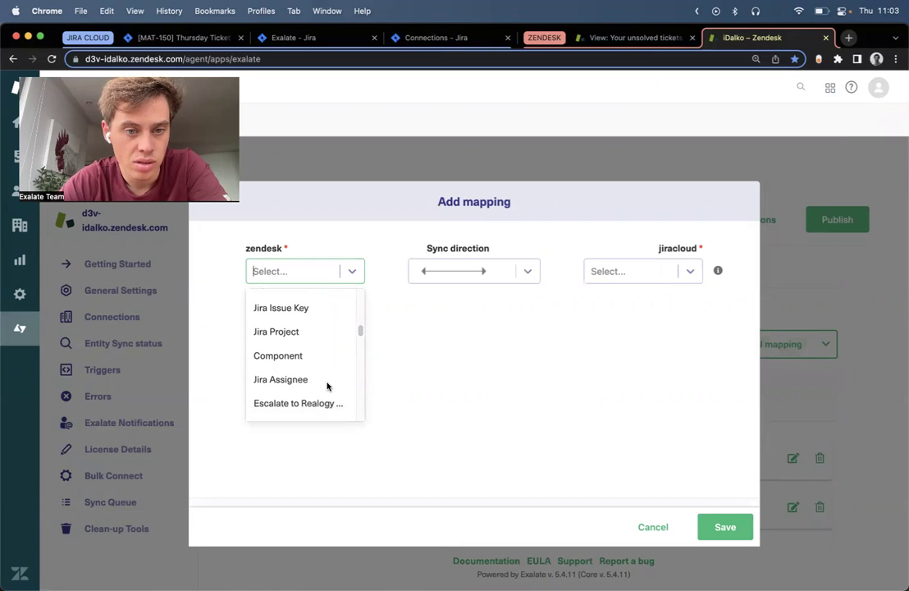
{"action": "scroll", "coordinate": [327, 385], "scroll_direction": "down", "scroll_amount": 6}
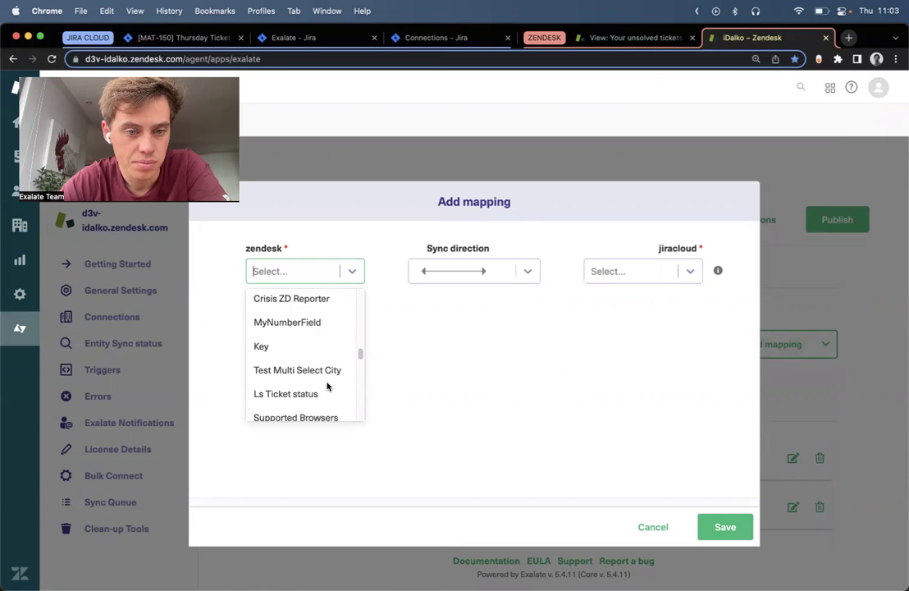
{"action": "scroll", "coordinate": [326, 386], "scroll_direction": "up", "scroll_amount": 8}
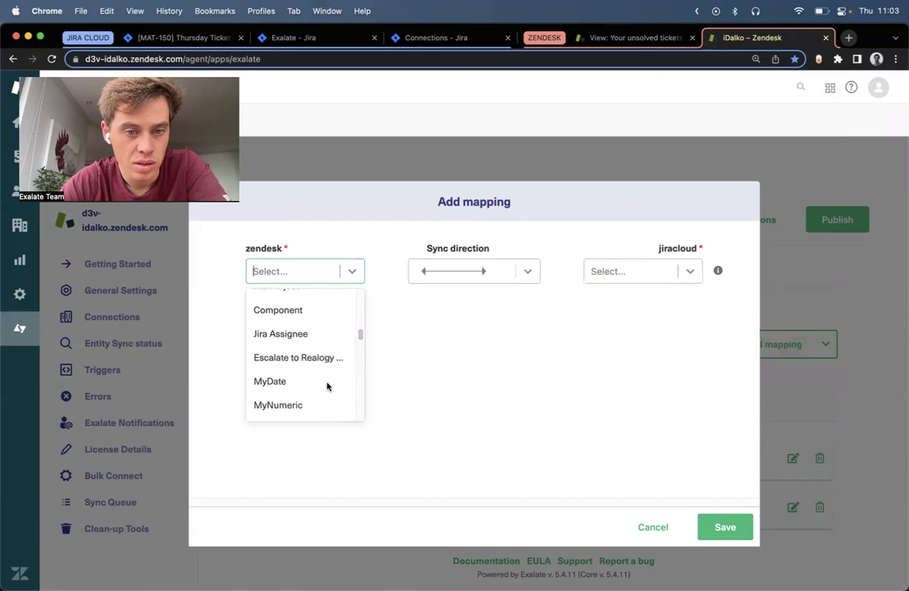
{"action": "left_click", "coordinate": [278, 341]}
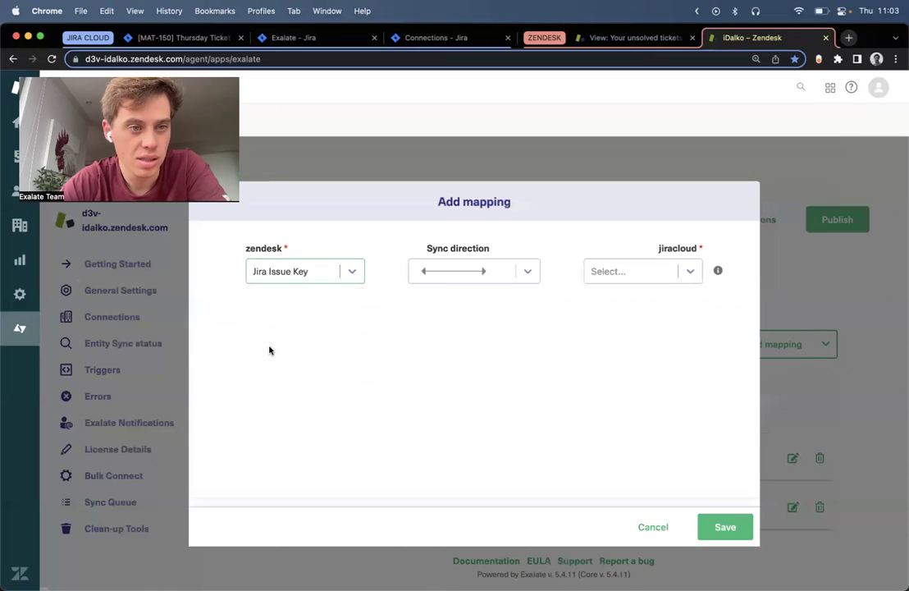
Step: Map Jira Issue Key to the Jira Cloud field Color Name with two-way sync and save the mapping
{"action": "left_click", "coordinate": [453, 282]}
{"action": "left_click", "coordinate": [453, 282]}
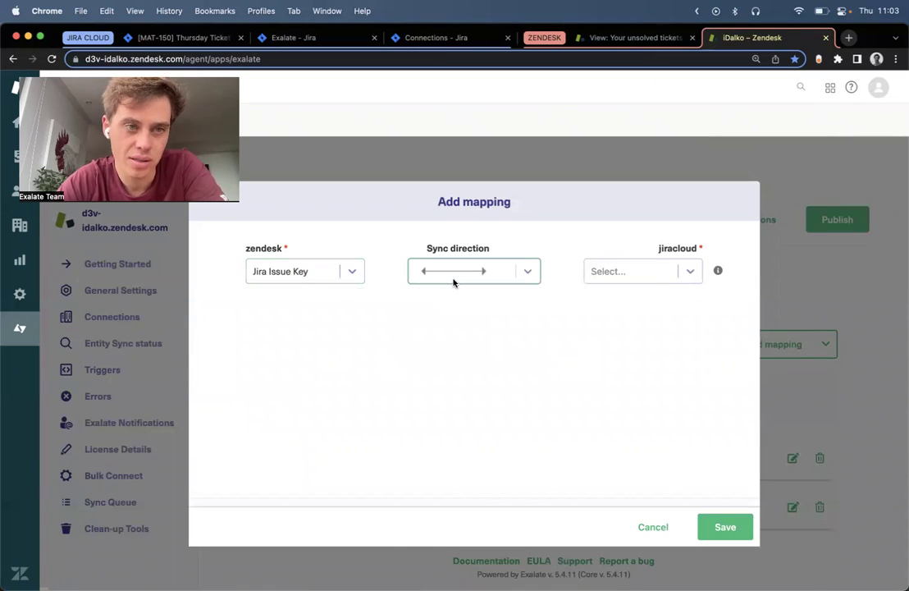
{"action": "left_click", "coordinate": [630, 271]}
{"action": "scroll", "coordinate": [629, 353], "scroll_direction": "down", "scroll_amount": 3}
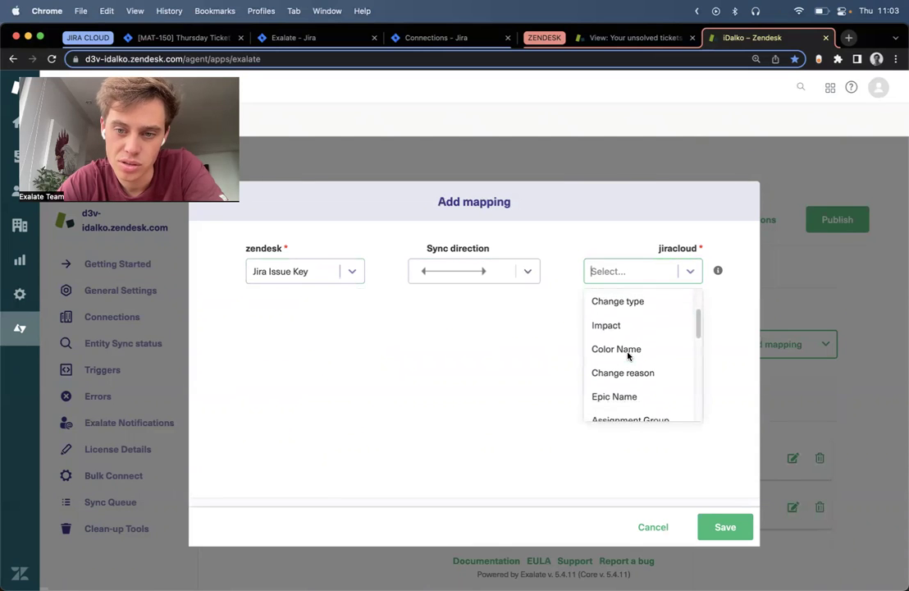
{"action": "left_click", "coordinate": [622, 326]}
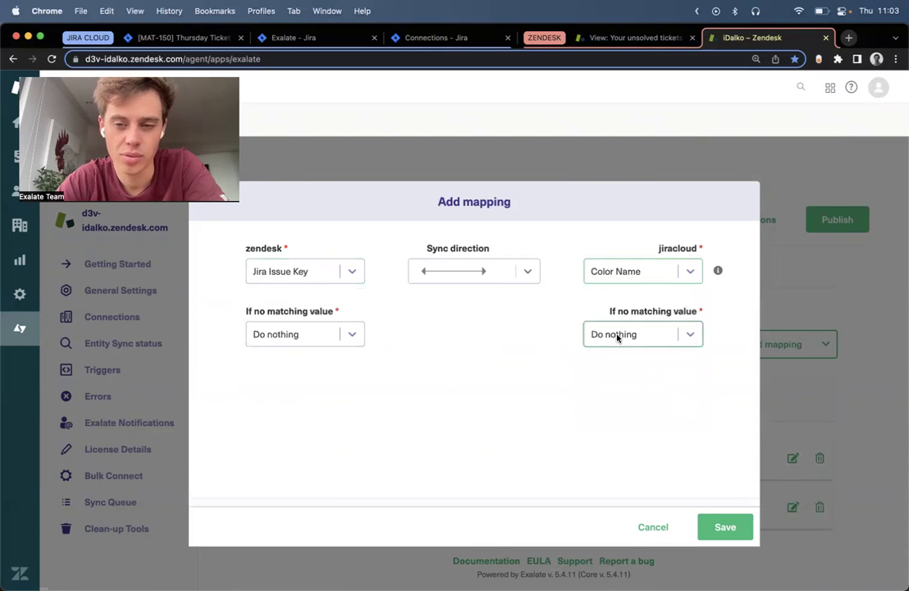
{"action": "left_click", "coordinate": [732, 529]}
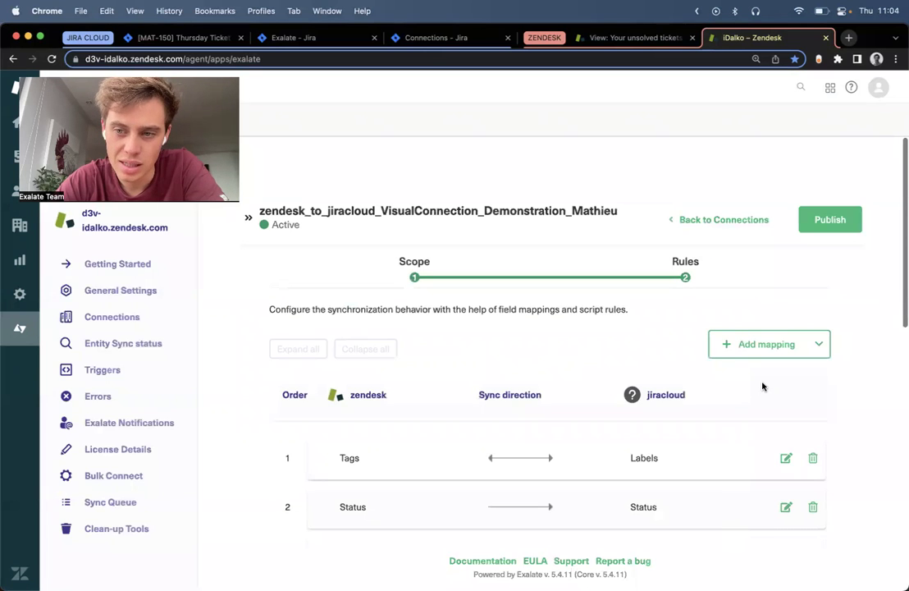
Step: Publish the Visual connection and show the option for adding a script rule
{"action": "left_click", "coordinate": [849, 221]}
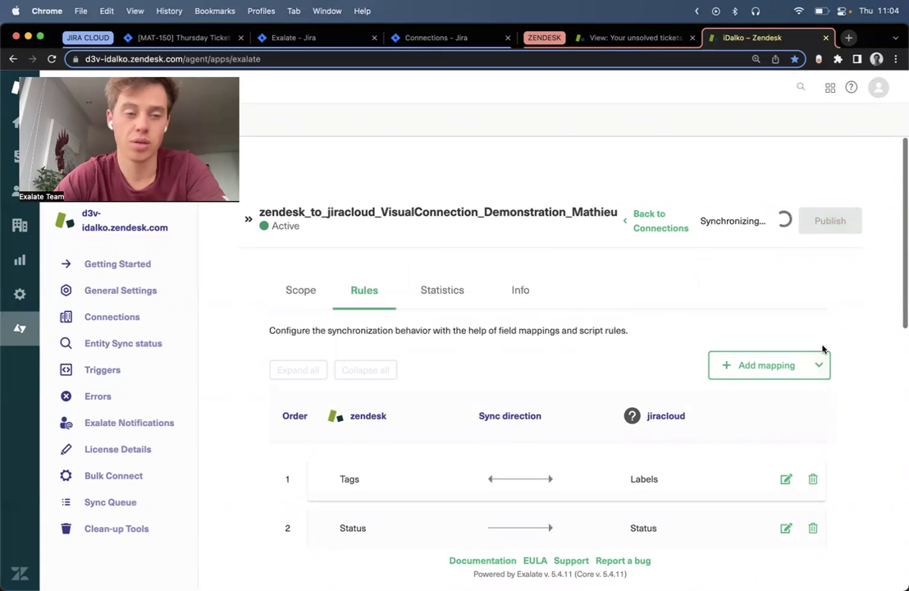
{"action": "left_click", "coordinate": [822, 364]}
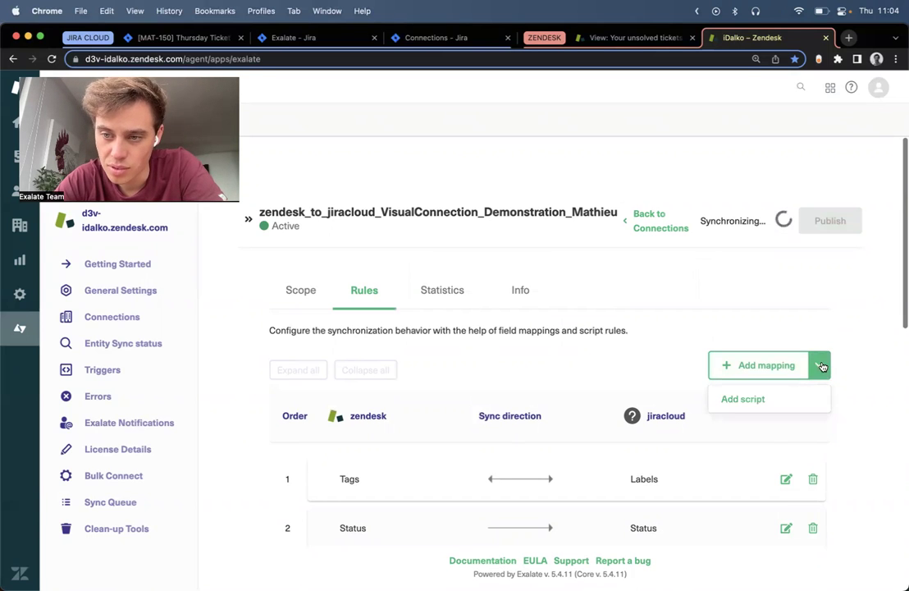
{"action": "left_click", "coordinate": [659, 371]}
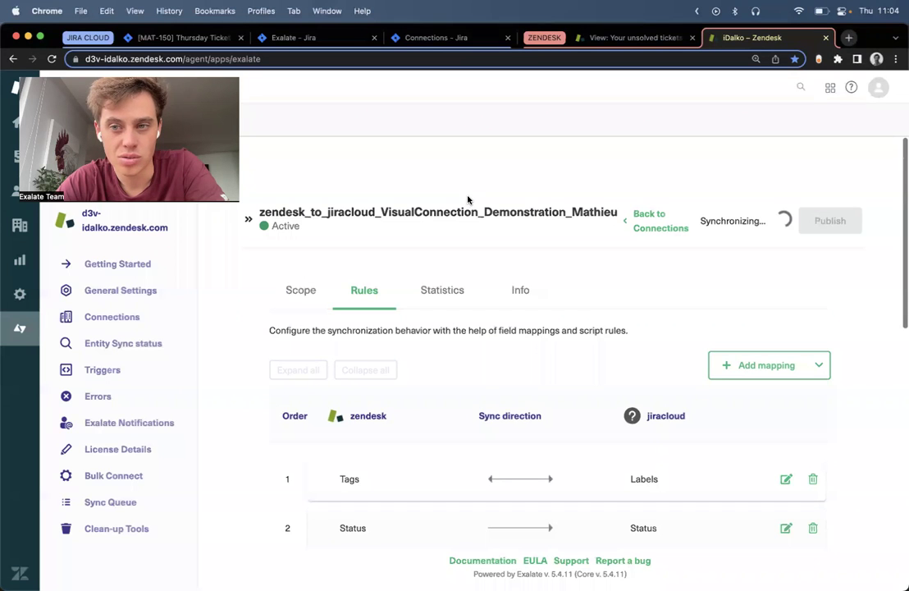
Step: Create a new Zendesk ticket with the subject "Visual mode ticket from zendesk" and the public reply "more information here!"
{"action": "left_click", "coordinate": [611, 38]}
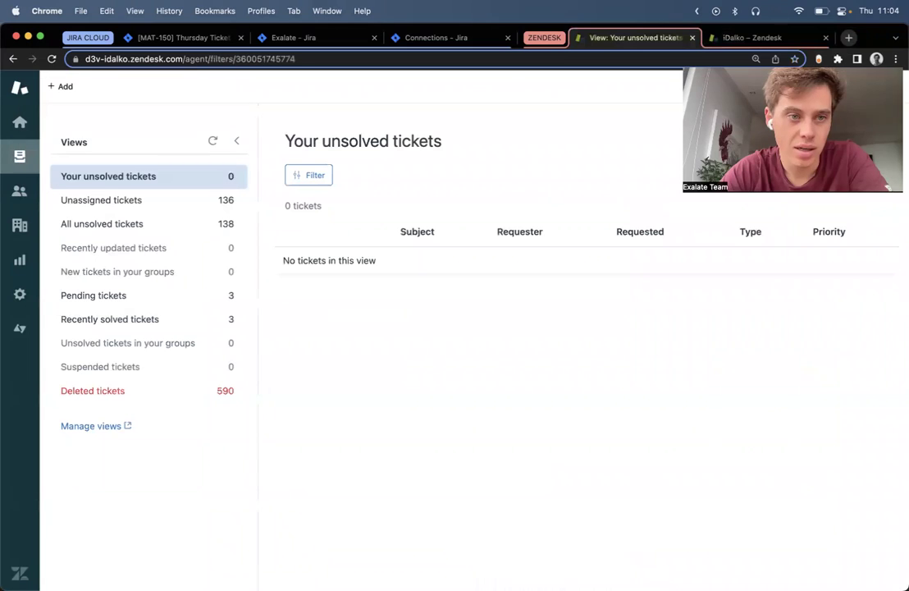
{"action": "left_click", "coordinate": [57, 87]}
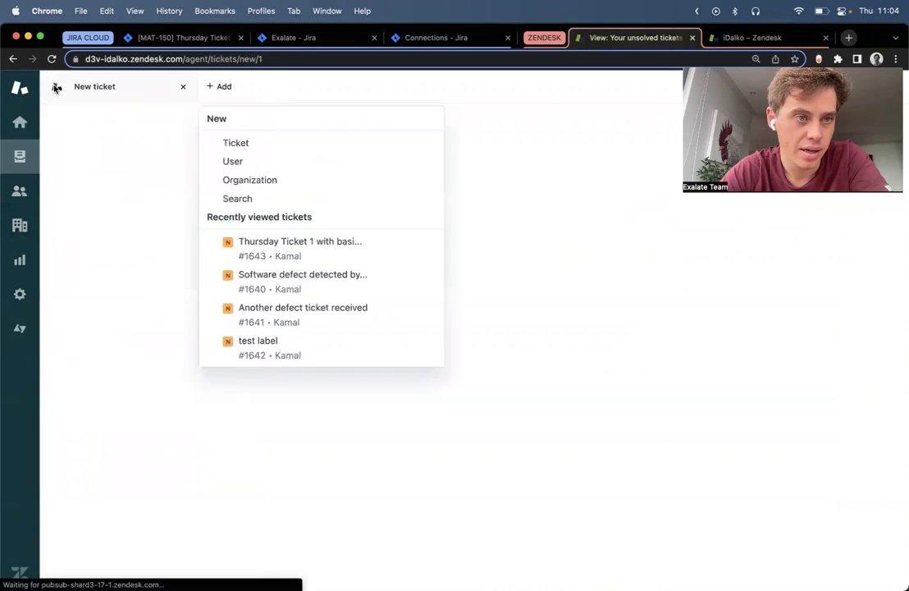
{"action": "mouse_move", "coordinate": [205, 97]}
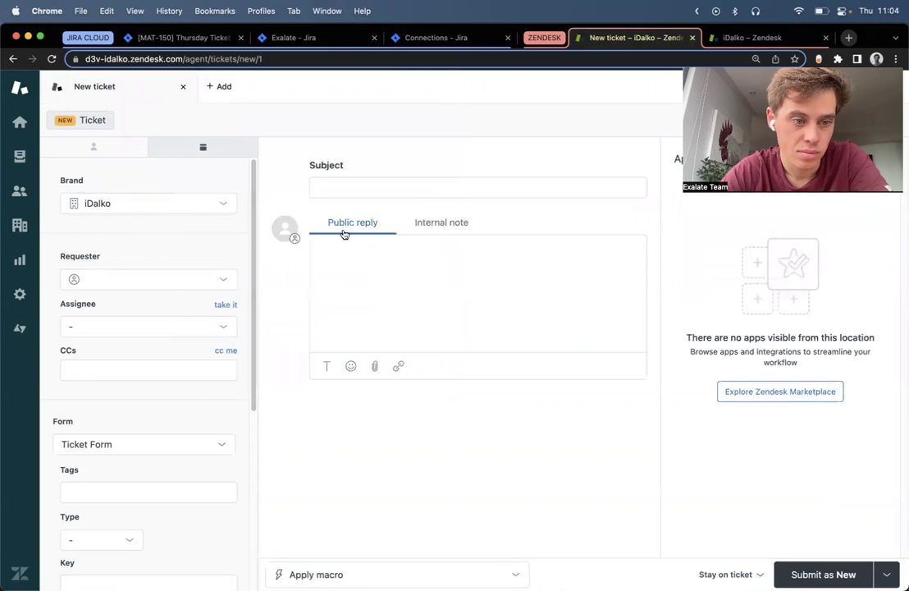
{"action": "left_click", "coordinate": [368, 188]}
{"action": "type", "text": "Visual mode ticket "}
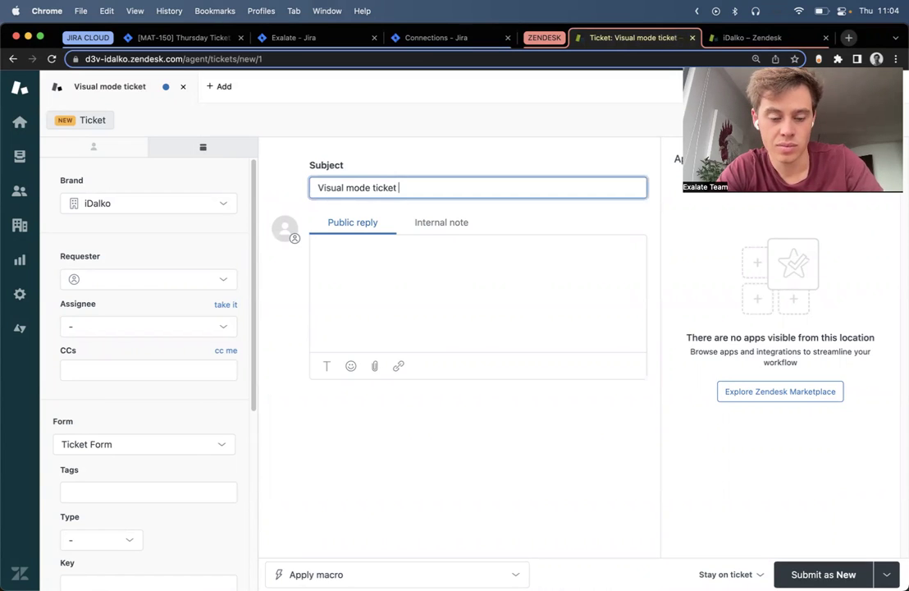
{"action": "type", "text": "ze"}
{"action": "key", "text": "BackSpace"}
{"action": "key", "text": "BackSpace"}
{"action": "type", "text": "from zendesk"}
{"action": "left_click", "coordinate": [332, 242]}
{"action": "type", "text": "more information here!"}
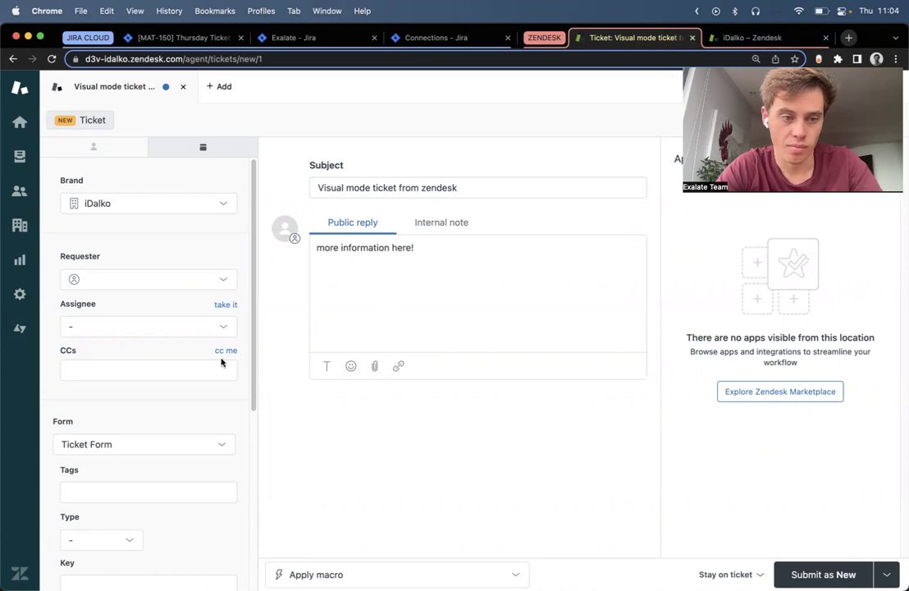
Step: Set the new ticket's type to Task and submit it as New
{"action": "scroll", "coordinate": [216, 353], "scroll_direction": "down", "scroll_amount": 5}
{"action": "scroll", "coordinate": [217, 353], "scroll_direction": "up", "scroll_amount": 3}
{"action": "left_click", "coordinate": [194, 328]}
{"action": "left_click", "coordinate": [194, 328]}
{"action": "scroll", "coordinate": [208, 402], "scroll_direction": "down", "scroll_amount": 2}
{"action": "left_click", "coordinate": [103, 320]}
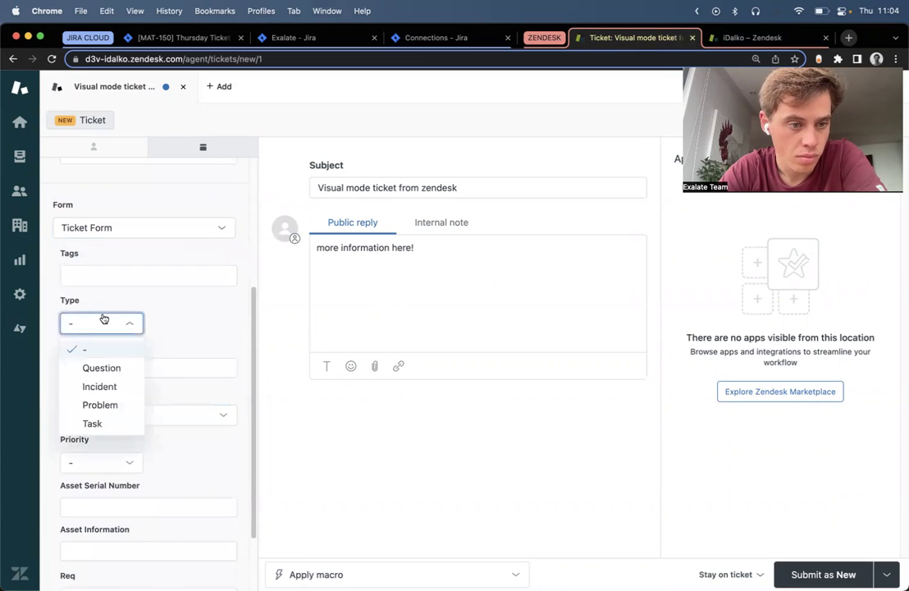
{"action": "left_click", "coordinate": [91, 422]}
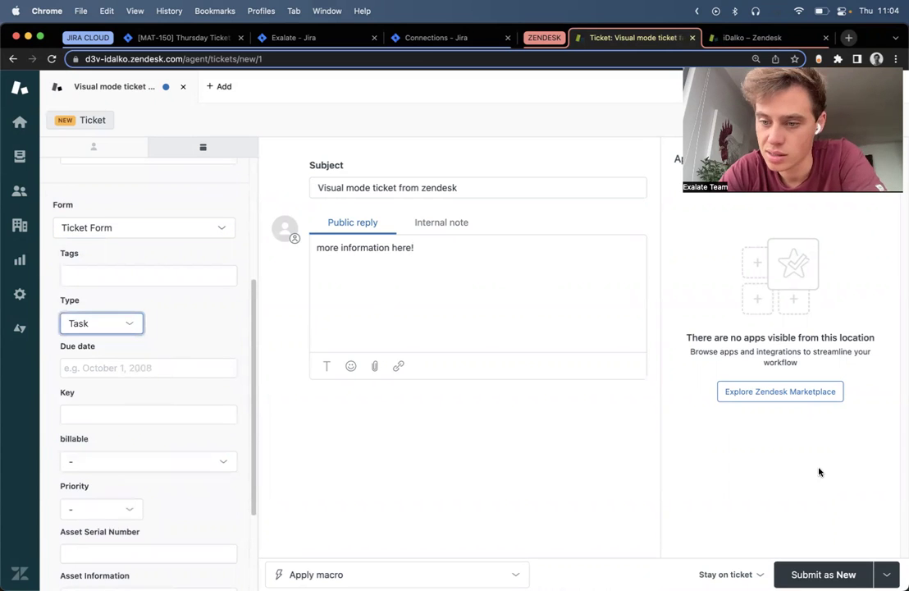
{"action": "left_click", "coordinate": [800, 576]}
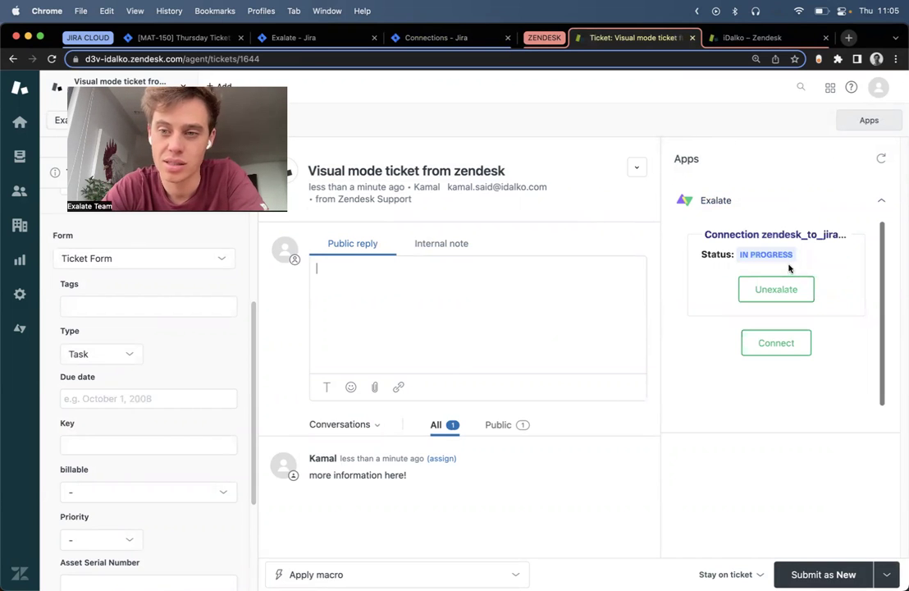
Step: Check the Exalate sync status of the submitted Zendesk ticket
{"action": "left_click_drag", "start_coordinate": [707, 255], "coordinate": [736, 249]}
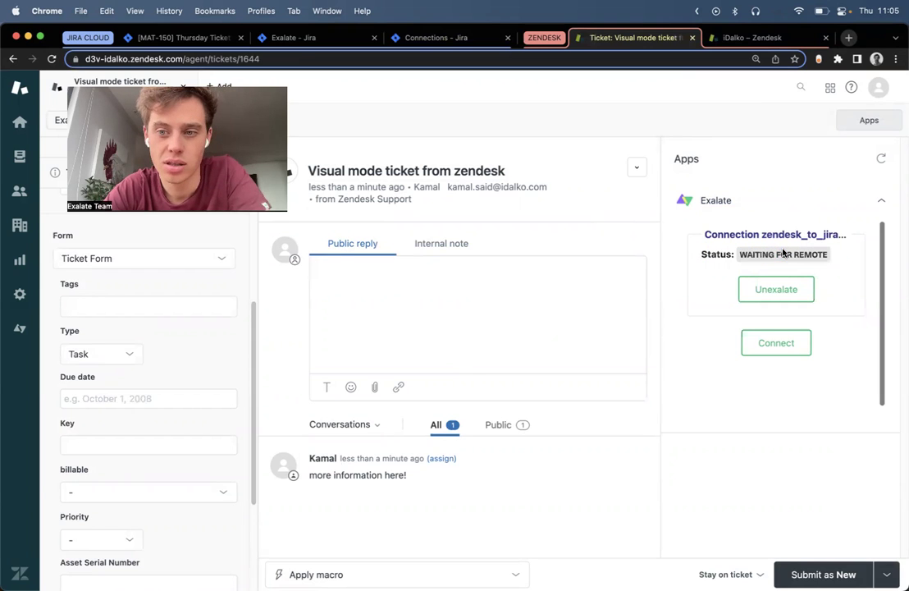
{"action": "left_click_drag", "start_coordinate": [712, 253], "coordinate": [857, 257]}
{"action": "left_click", "coordinate": [781, 257]}
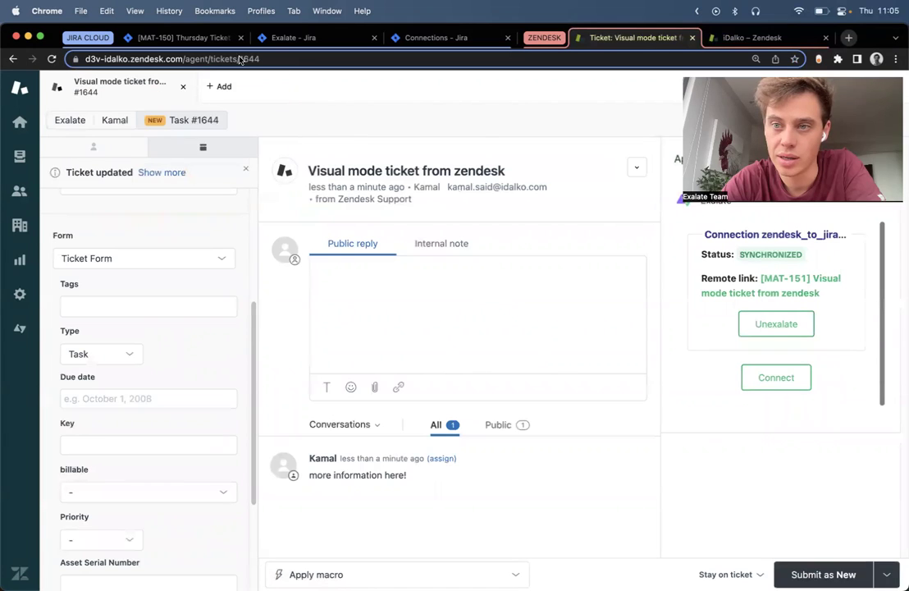
Step: Open the "Visual mode ticket from zendesk" issue on the MAT Kanban board in Jira Cloud and check its Exalate sync details
{"action": "left_click", "coordinate": [168, 38]}
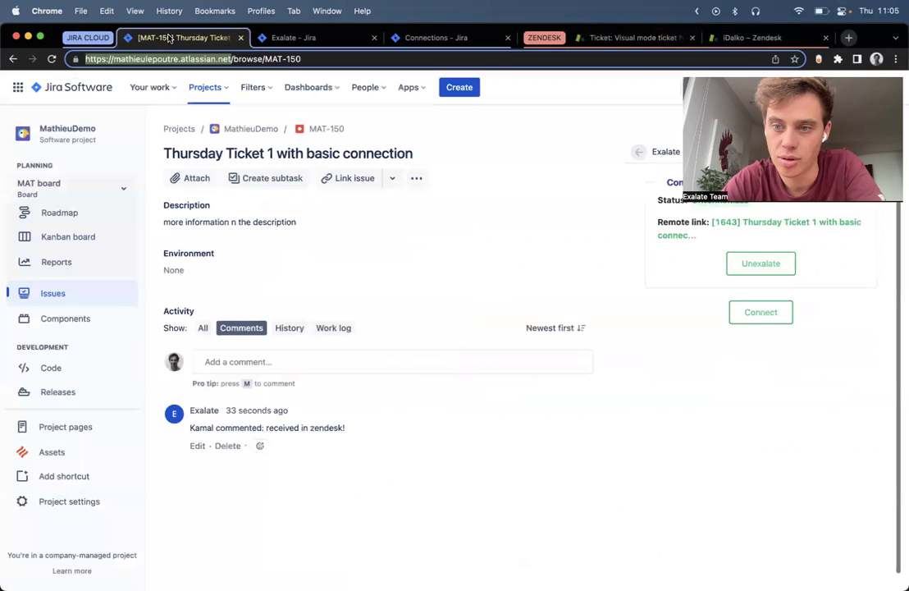
{"action": "left_click", "coordinate": [206, 87]}
{"action": "left_click", "coordinate": [234, 138]}
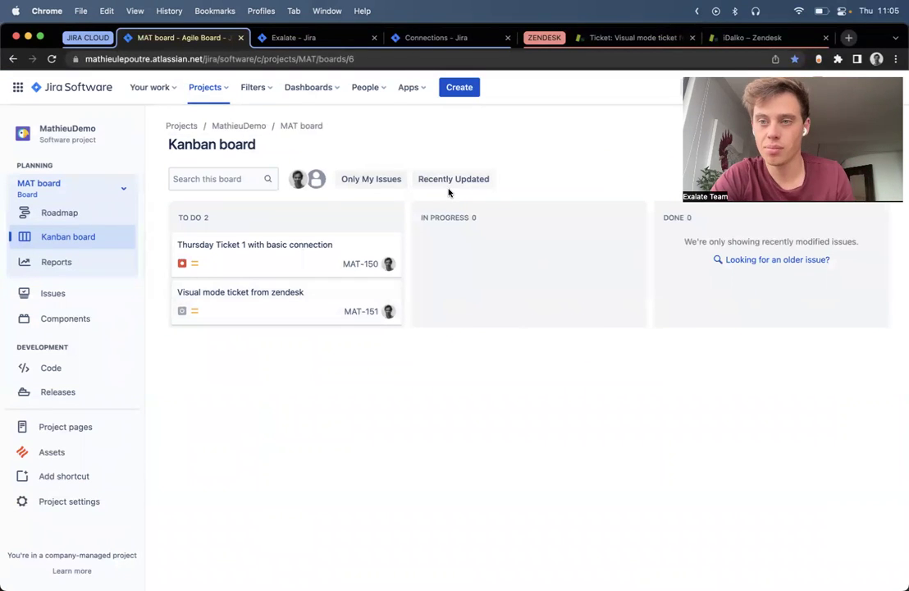
{"action": "left_click", "coordinate": [262, 307]}
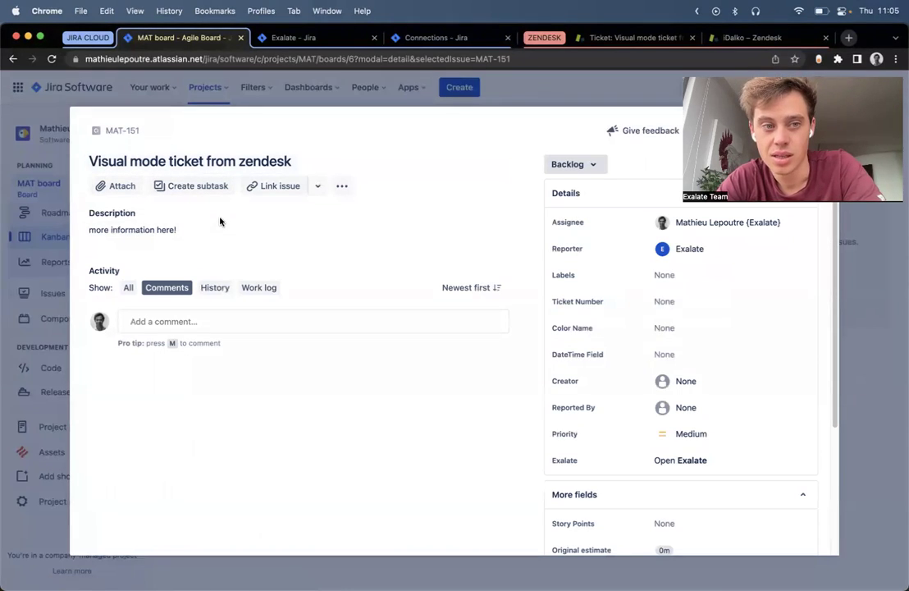
{"action": "left_click", "coordinate": [680, 459]}
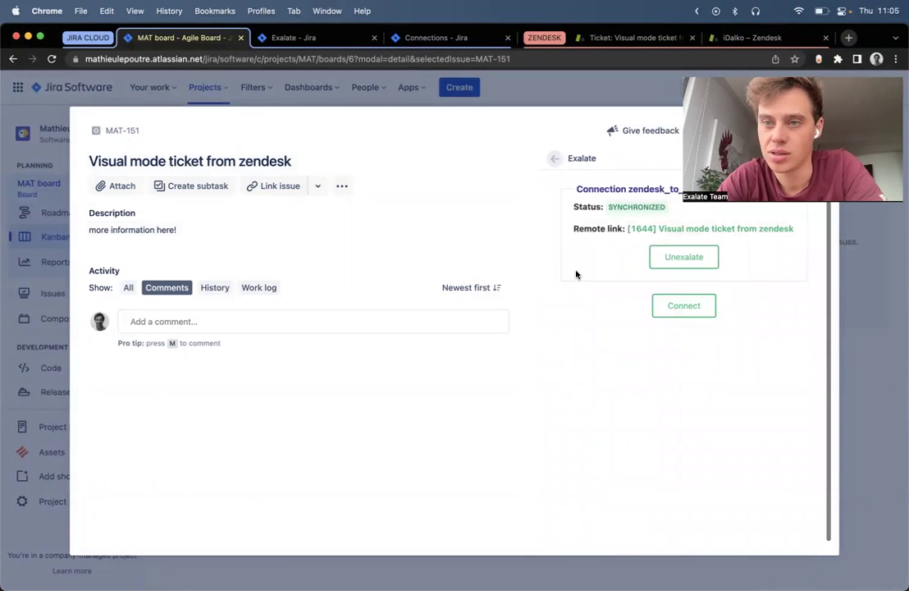
{"action": "left_click", "coordinate": [558, 158]}
Step: Post the comment "received in Jira cloud!" on the synced issue
{"action": "left_click", "coordinate": [132, 320]}
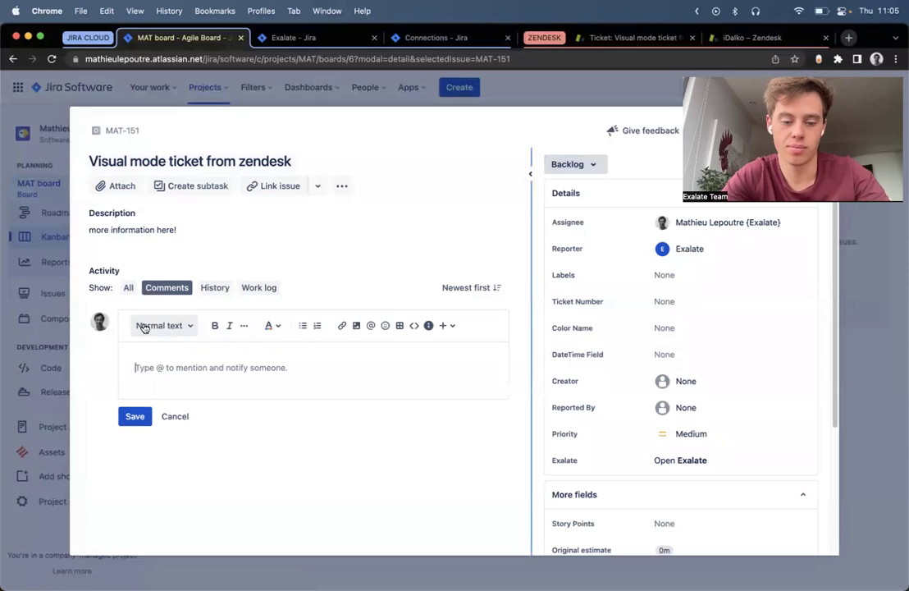
{"action": "type", "text": "received"}
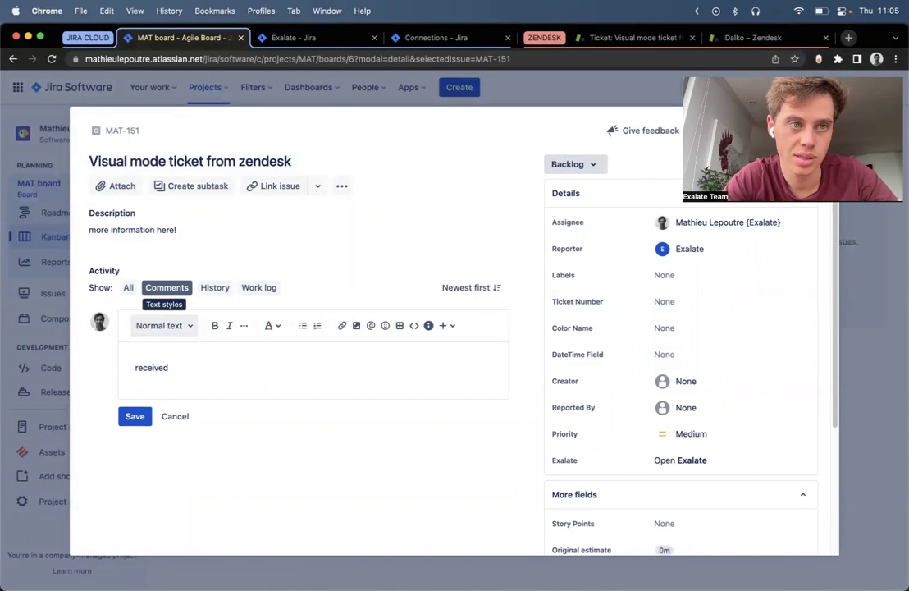
{"action": "type", "text": " in Jira cloud!"}
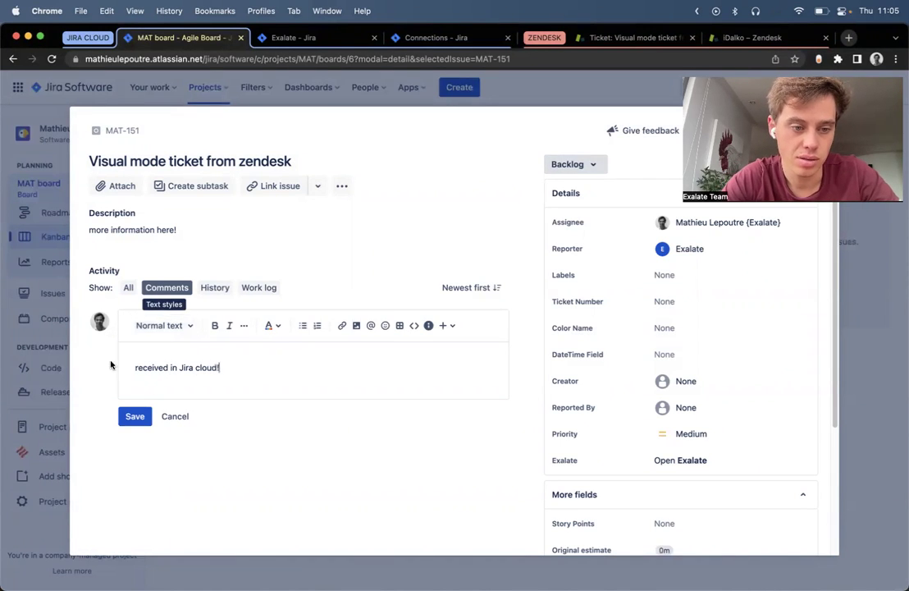
{"action": "left_click", "coordinate": [133, 415]}
Step: Post a second comment on the Jira issue containing the Exalate.png image
{"action": "left_click", "coordinate": [324, 321]}
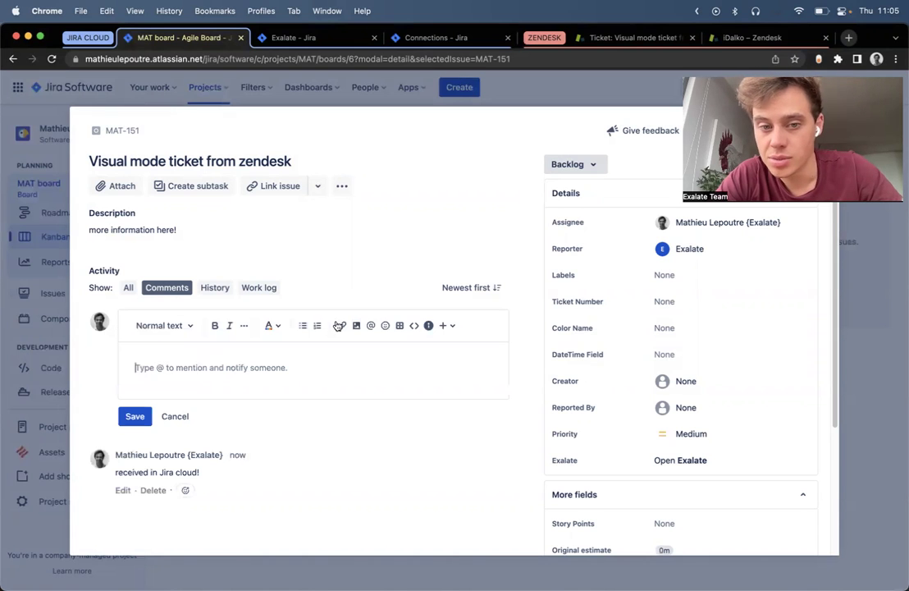
{"action": "left_click", "coordinate": [357, 326]}
{"action": "left_click", "coordinate": [874, 421]}
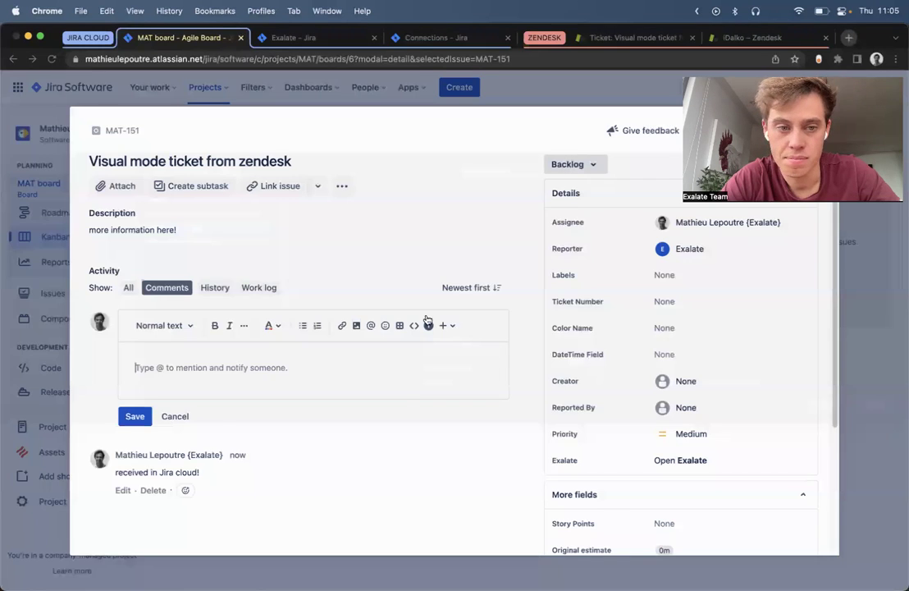
{"action": "scroll", "coordinate": [144, 450], "scroll_direction": "down", "scroll_amount": 2}
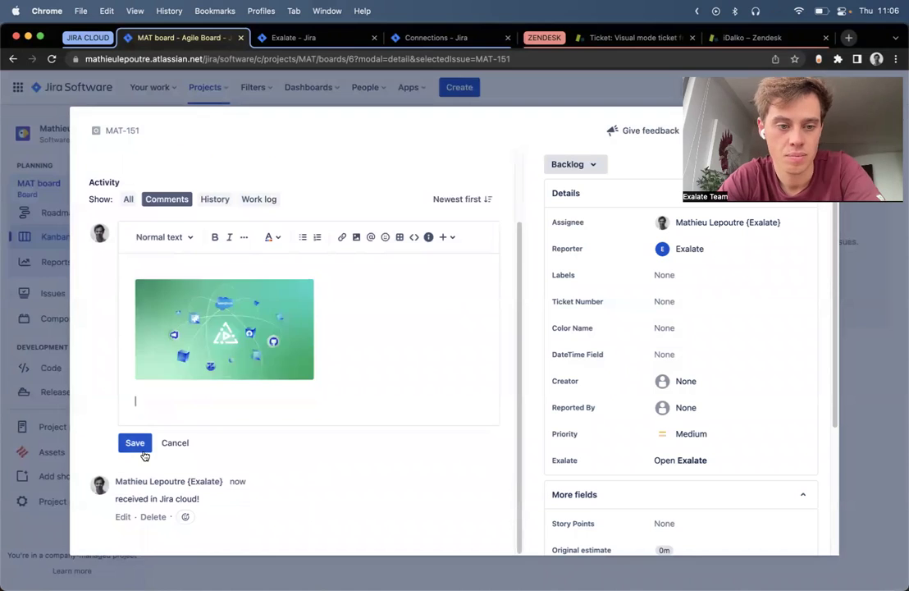
{"action": "left_click", "coordinate": [140, 447]}
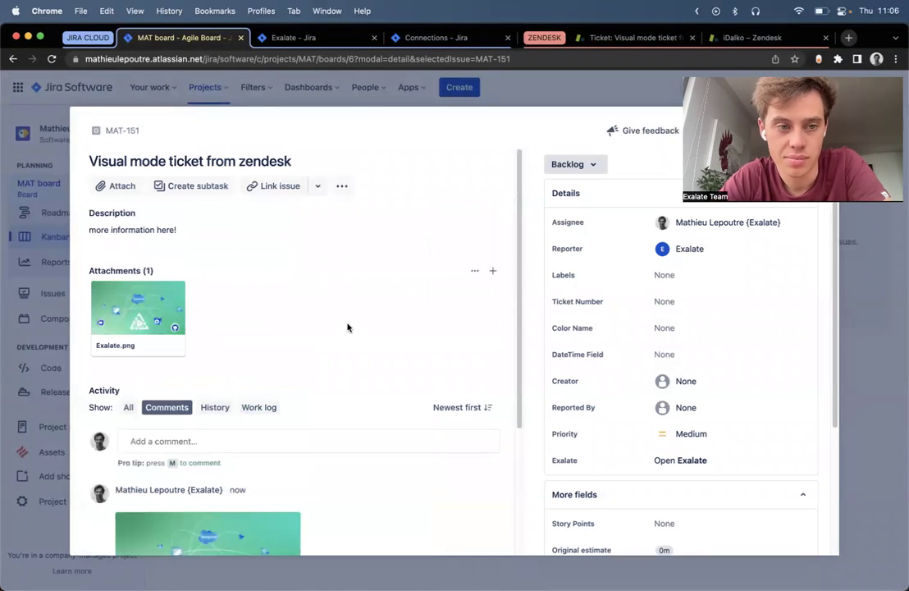
Step: Check the issue's Exalate sync status, then review the synced comment and preview the Exalate.png attachment on the Zendesk ticket
{"action": "left_click", "coordinate": [713, 461]}
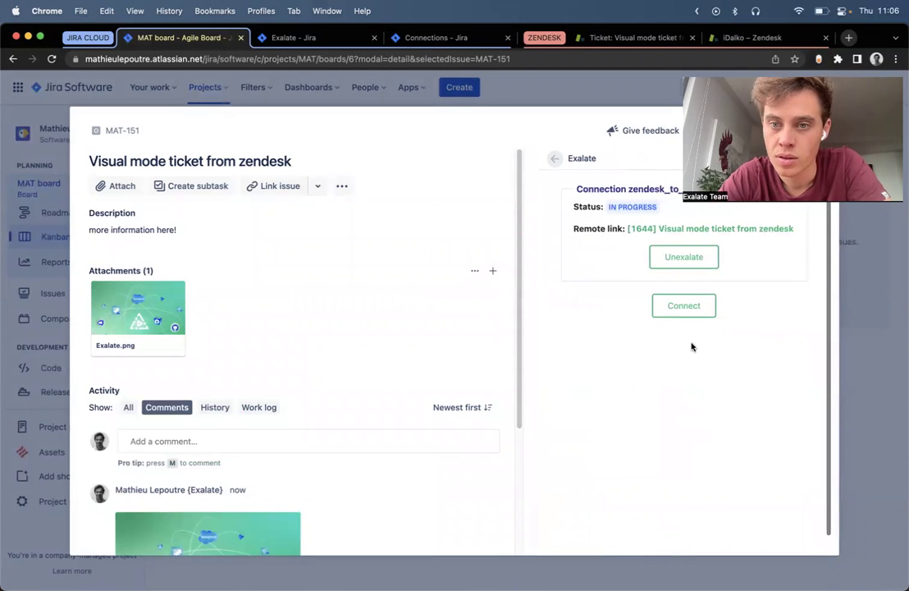
{"action": "left_click_drag", "start_coordinate": [590, 208], "coordinate": [669, 213]}
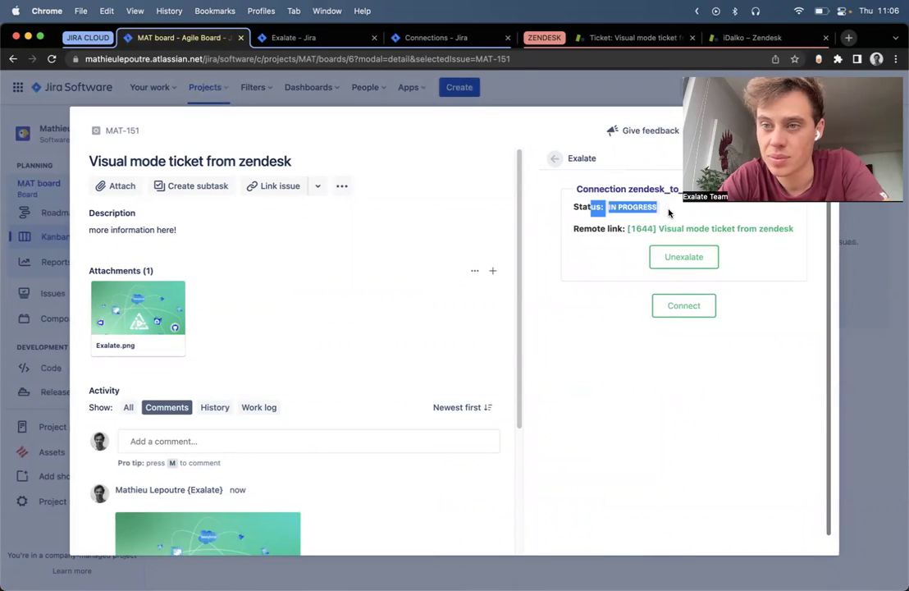
{"action": "left_click", "coordinate": [632, 38]}
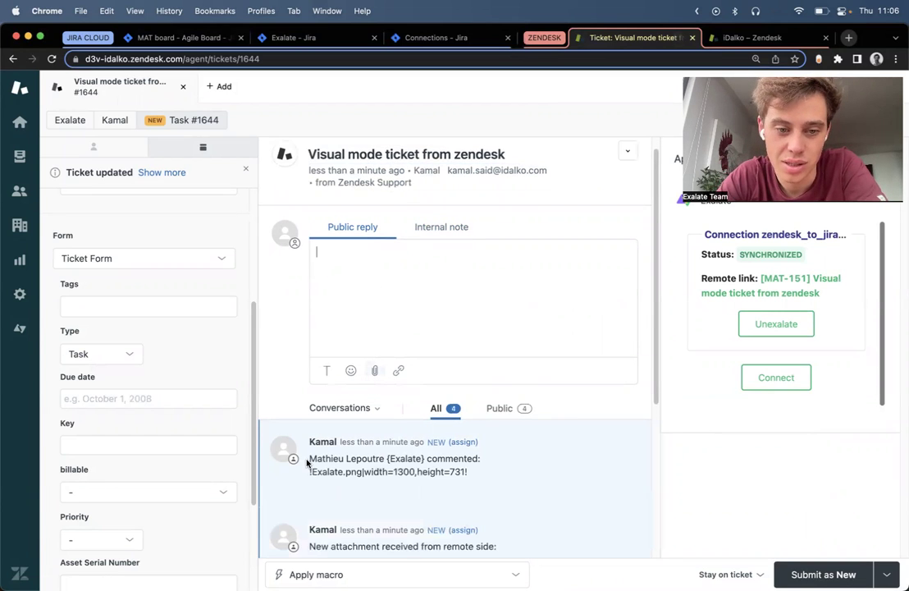
{"action": "scroll", "coordinate": [320, 487], "scroll_direction": "down", "scroll_amount": 5}
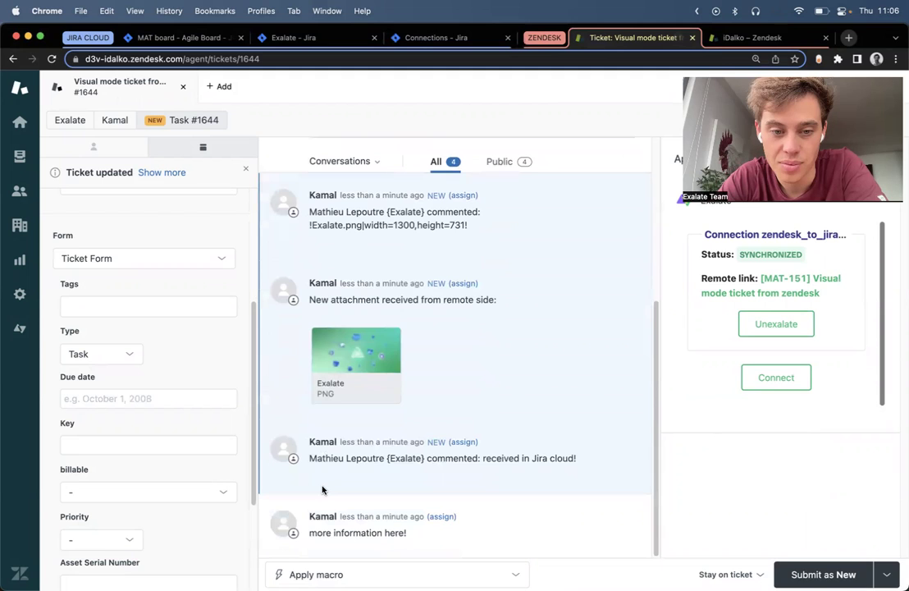
{"action": "left_click_drag", "start_coordinate": [311, 456], "coordinate": [402, 456]}
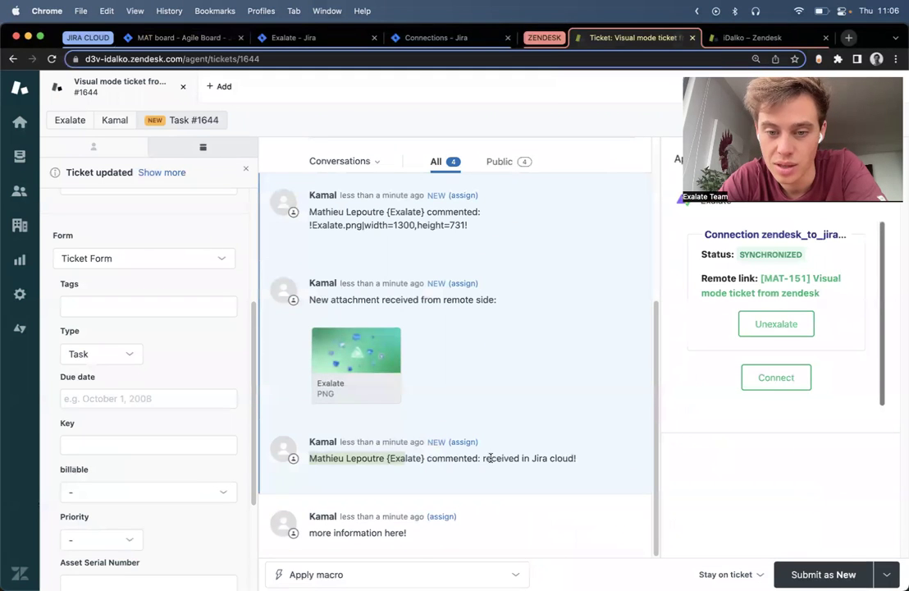
{"action": "left_click_drag", "start_coordinate": [490, 458], "coordinate": [634, 461]}
{"action": "left_click", "coordinate": [369, 361]}
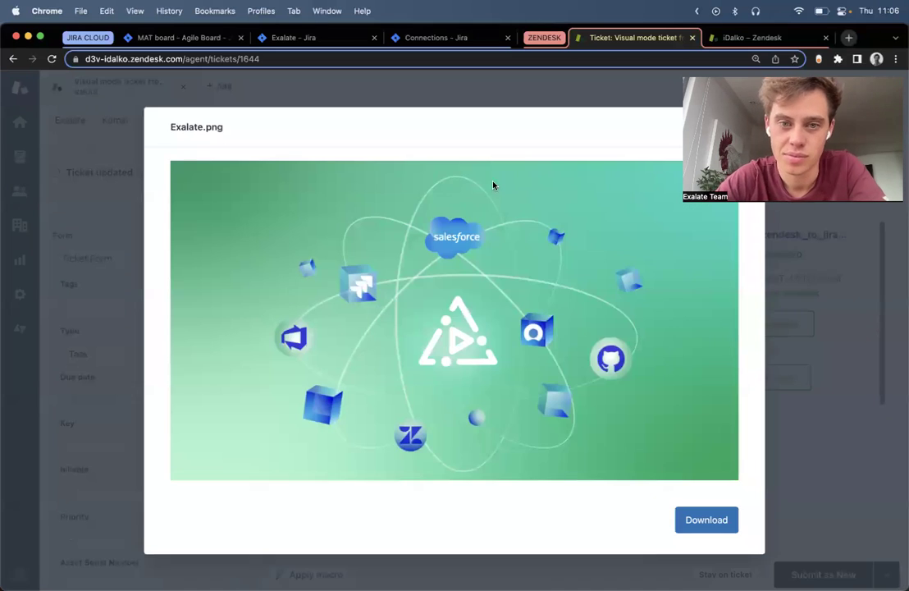
{"action": "left_click", "coordinate": [90, 249]}
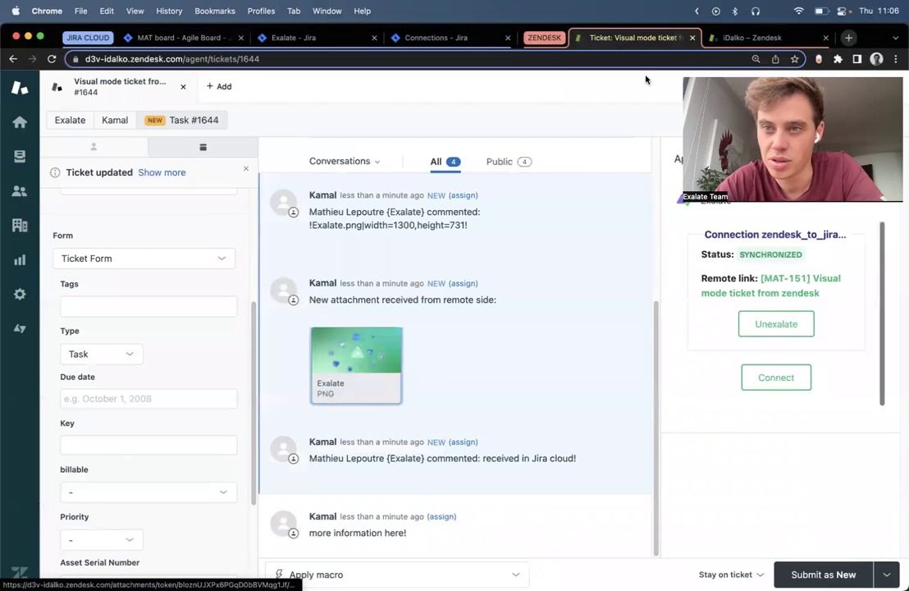
Step: Return to the connections list in Exalate for Zendesk and deactivate the zendesk_to_jiracloud Visual demonstration connection
{"action": "left_click", "coordinate": [726, 41]}
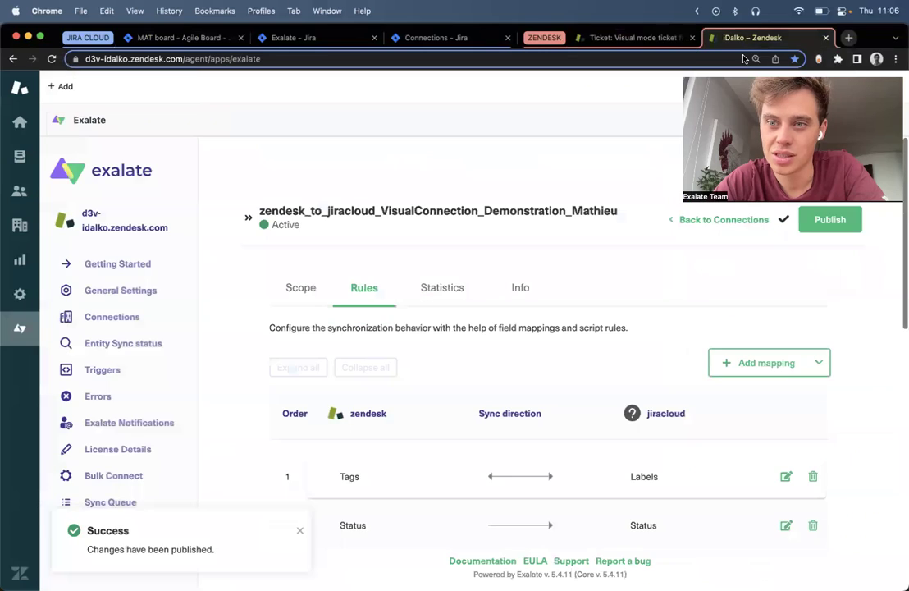
{"action": "left_click", "coordinate": [729, 221]}
{"action": "scroll", "coordinate": [572, 321], "scroll_direction": "down", "scroll_amount": 2}
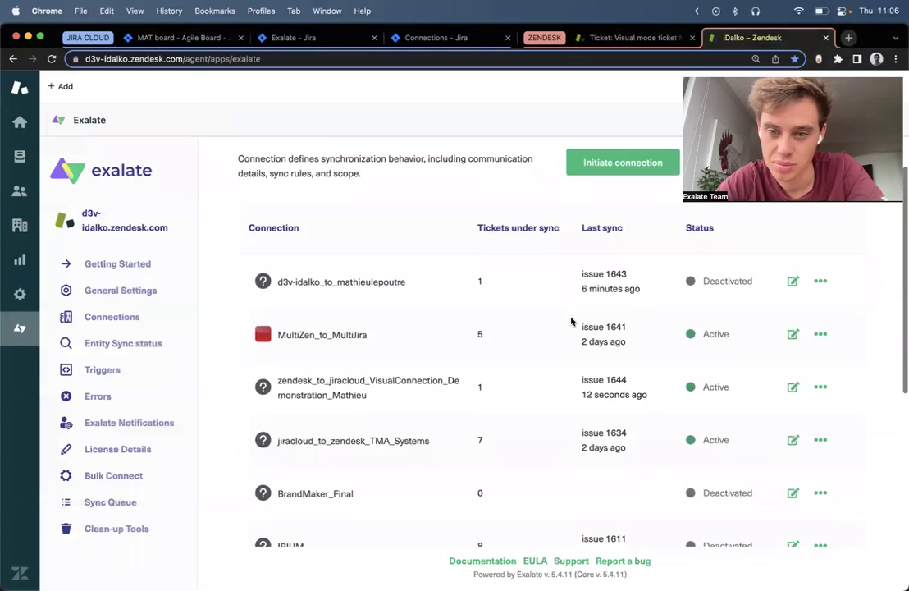
{"action": "scroll", "coordinate": [808, 312], "scroll_direction": "down", "scroll_amount": 1}
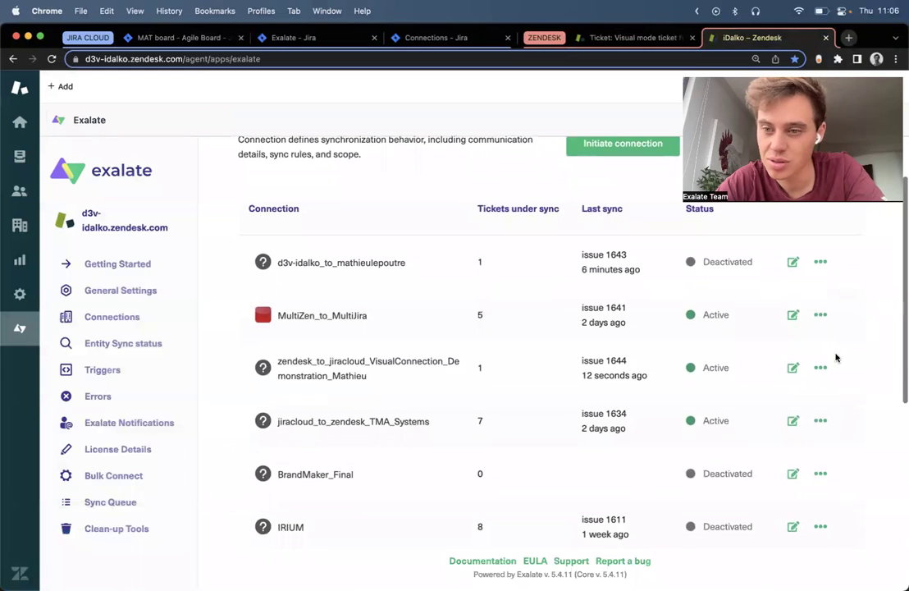
{"action": "left_click", "coordinate": [819, 367]}
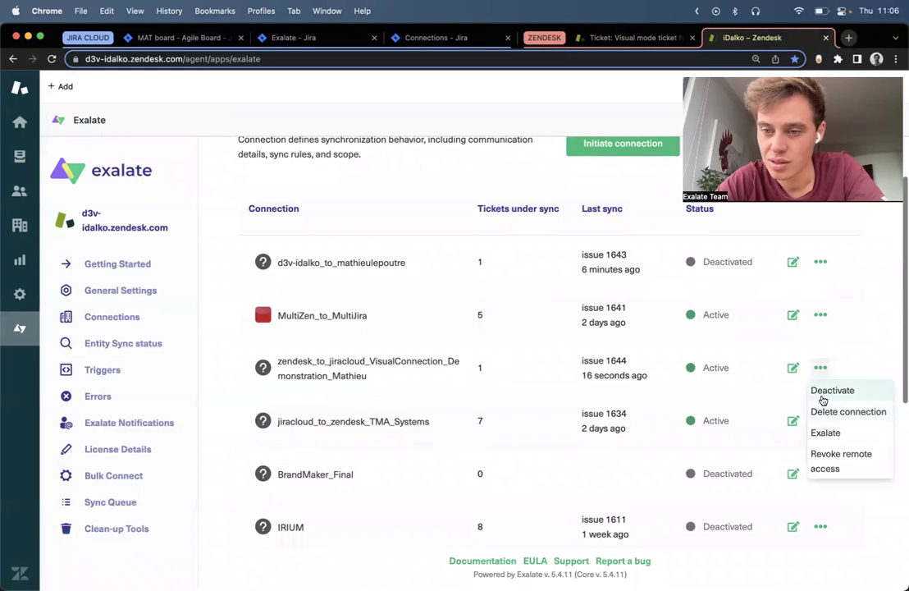
{"action": "left_click", "coordinate": [825, 392]}
Step: Refresh the Exalate connections in Jira Cloud, deactivate the same Visual demonstration connection there, and close the spare Exalate browser page
{"action": "left_click", "coordinate": [435, 38]}
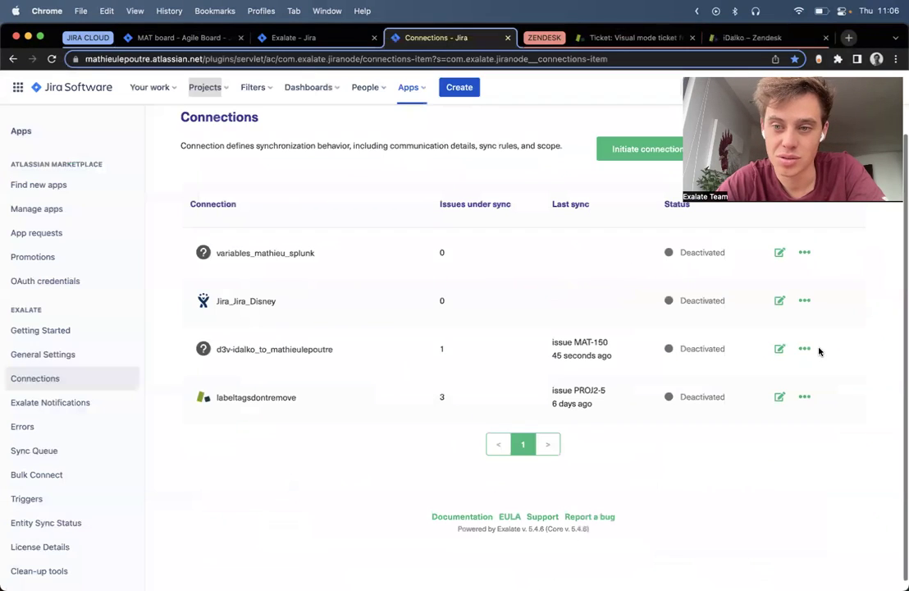
{"action": "left_click_drag", "start_coordinate": [752, 144], "coordinate": [128, 137]}
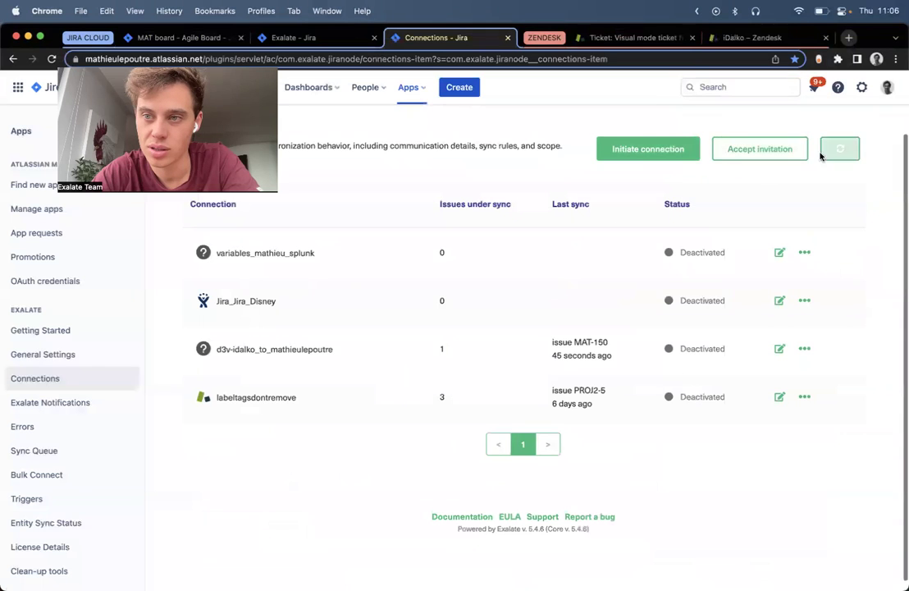
{"action": "left_click", "coordinate": [834, 154]}
{"action": "left_click", "coordinate": [804, 476]}
{"action": "left_click", "coordinate": [816, 495]}
{"action": "left_click_drag", "start_coordinate": [162, 120], "coordinate": [105, 197]}
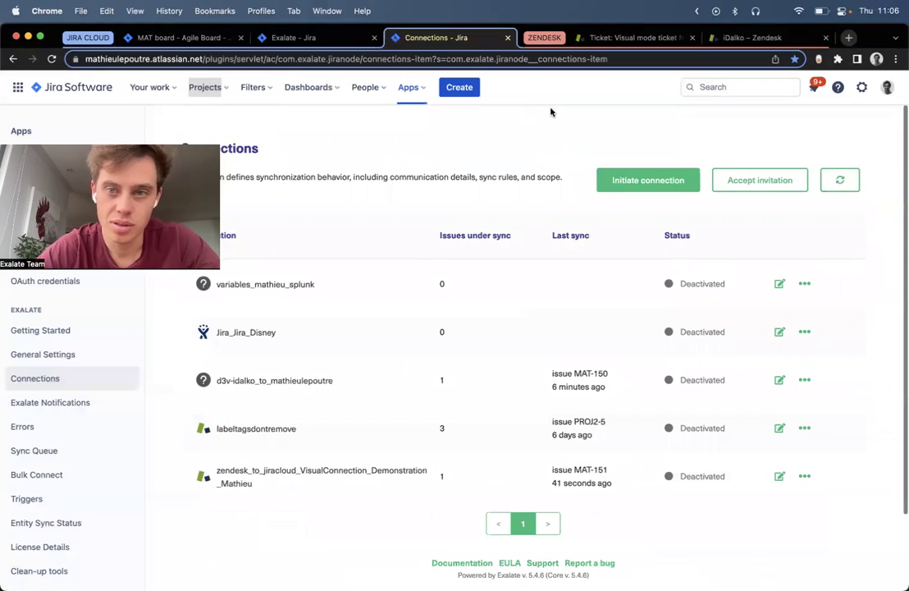
{"action": "left_click", "coordinate": [375, 38]}
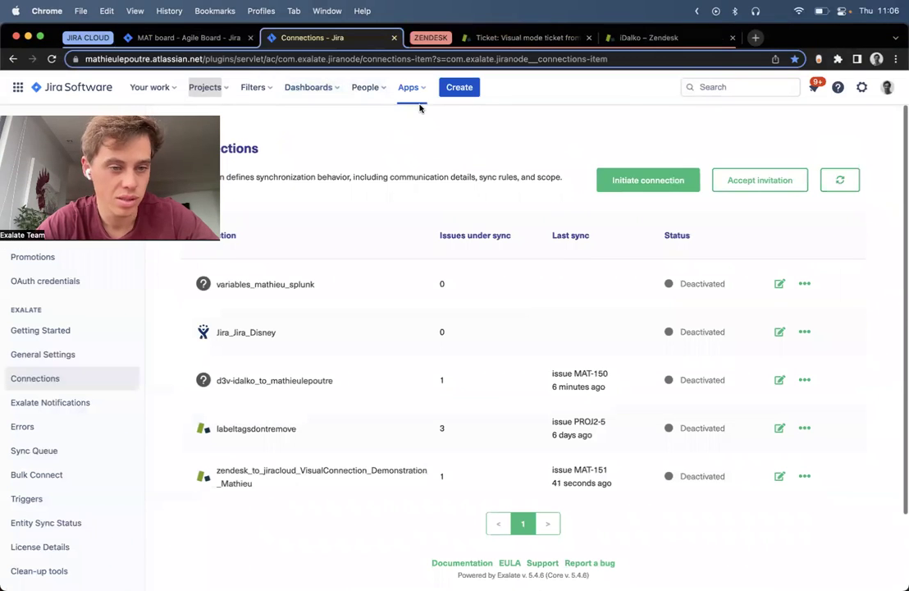
{"action": "left_click", "coordinate": [666, 183]}
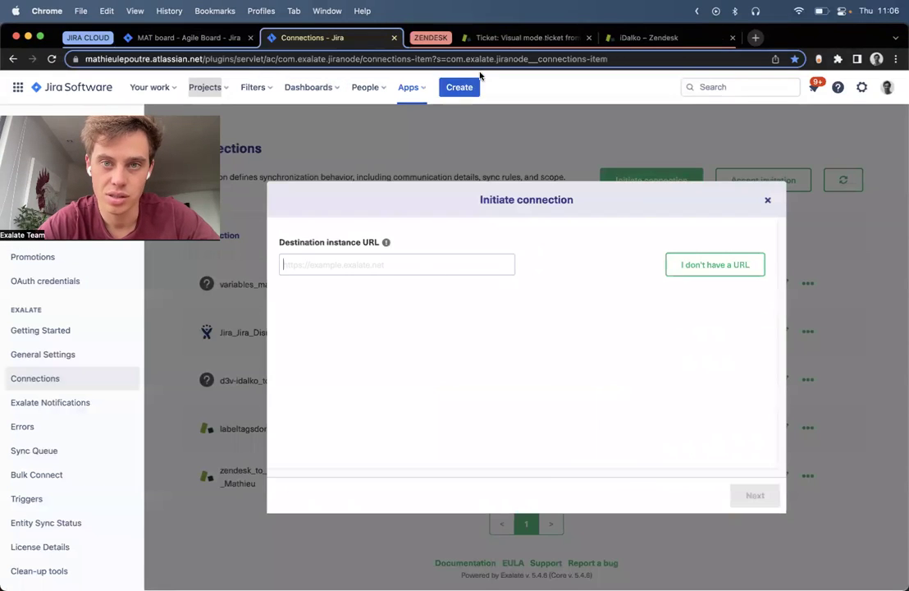
{"action": "left_click", "coordinate": [484, 37]}
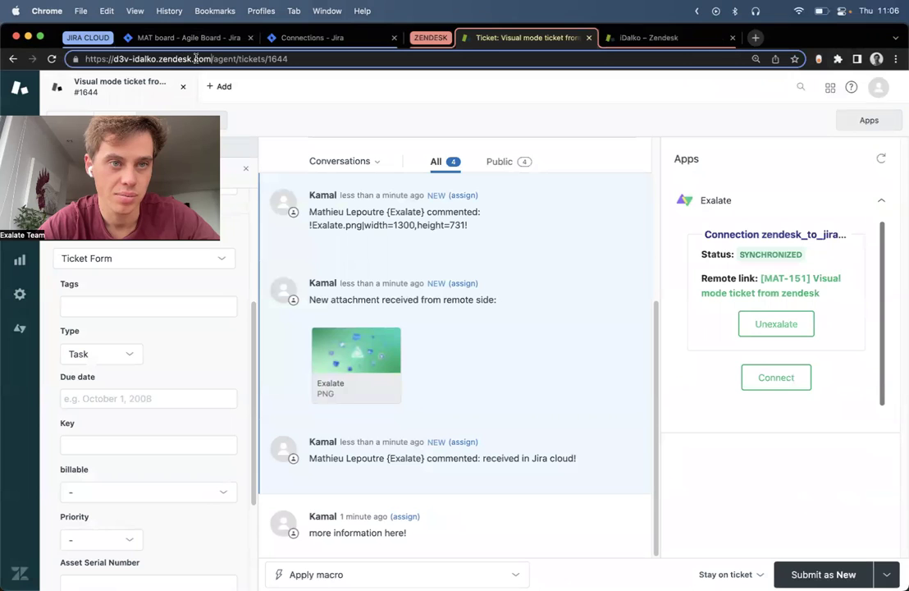
{"action": "left_click_drag", "start_coordinate": [209, 59], "coordinate": [32, 55]}
{"action": "key", "text": "super+c"}
{"action": "left_click", "coordinate": [353, 40]}
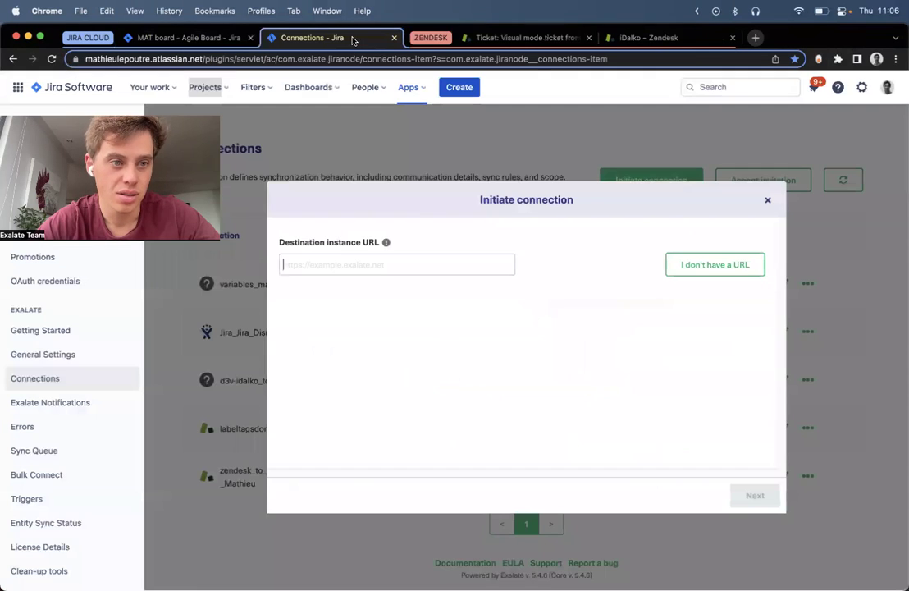
{"action": "key", "text": "super+v"}
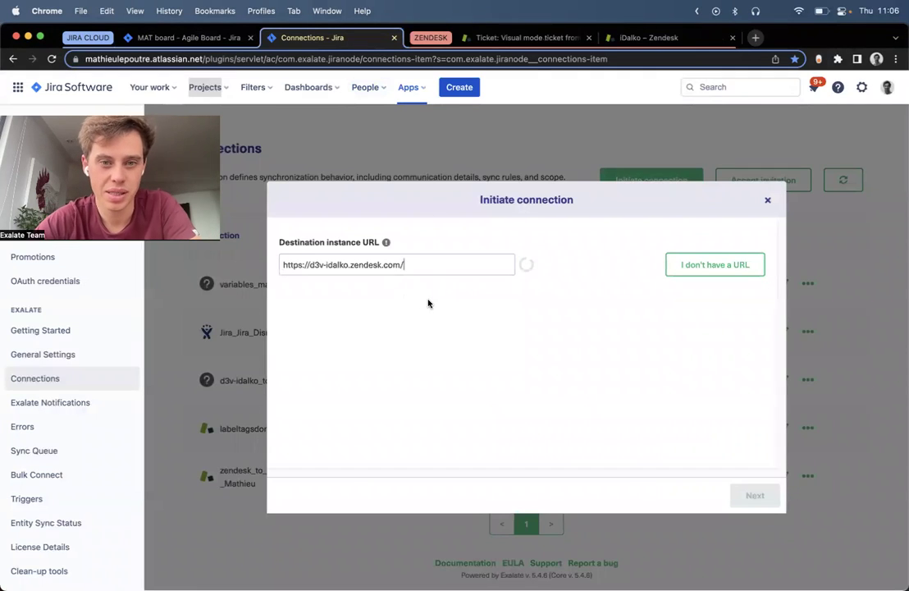
{"action": "left_click", "coordinate": [707, 456]}
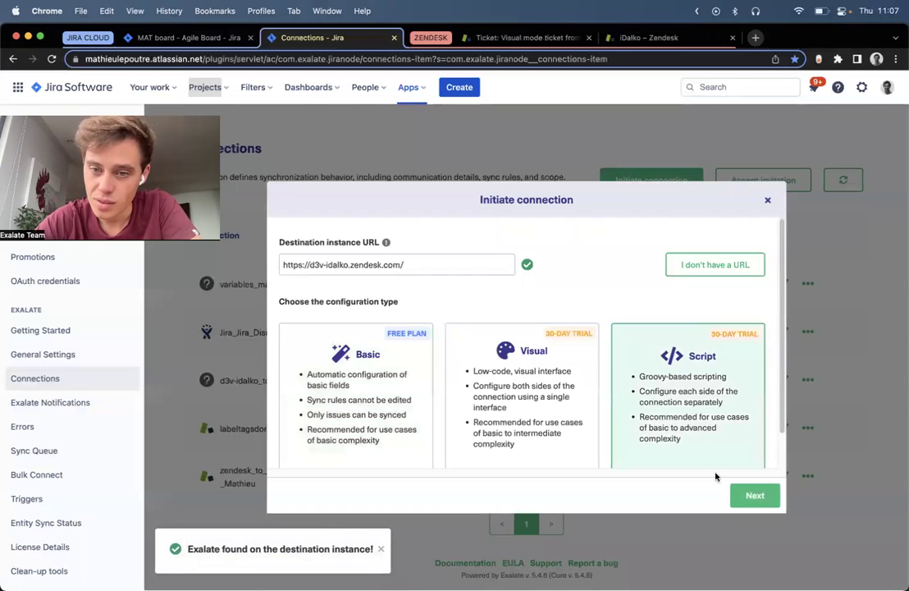
{"action": "left_click", "coordinate": [748, 496]}
Step: Set the local short name to jiracloud and the remote to zendesk, and append _scriptMOde_demonstration_ plus the presenter's first name to the connection name
{"action": "left_click", "coordinate": [383, 283]}
{"action": "type", "text": "jiracloud_to_"}
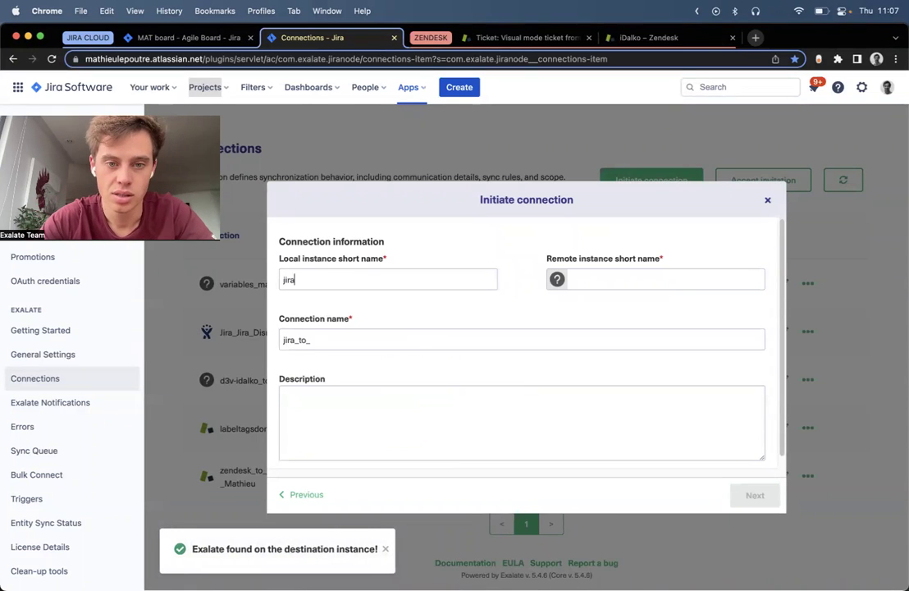
{"action": "type", "text": "zendesk"}
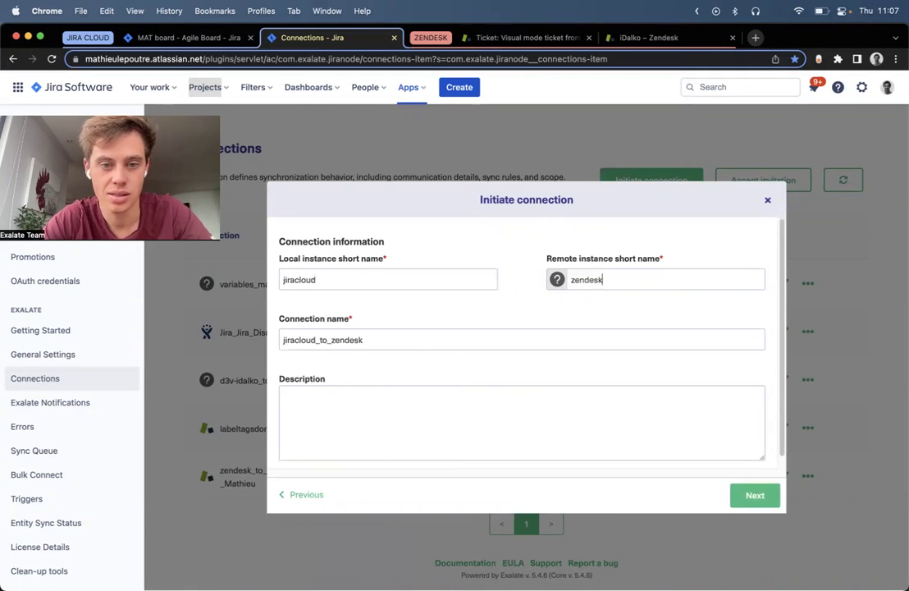
{"action": "key", "text": "Tab"}
{"action": "key", "text": "Right"}
{"action": "type", "text": "_"}
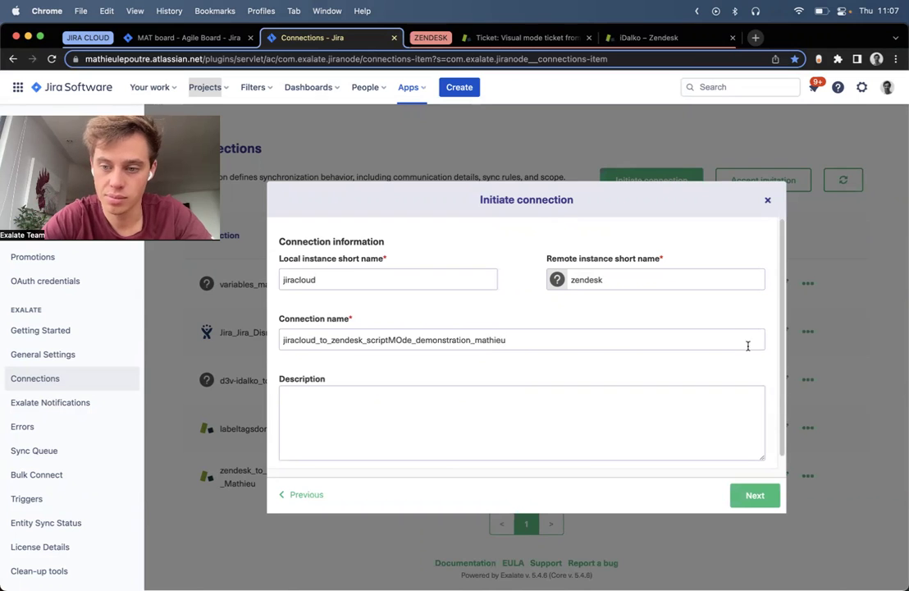
{"action": "left_click", "coordinate": [771, 496]}
Step: Choose the MAT project for incoming issues, initiate the connection, and copy its invitation code
{"action": "left_click", "coordinate": [460, 328]}
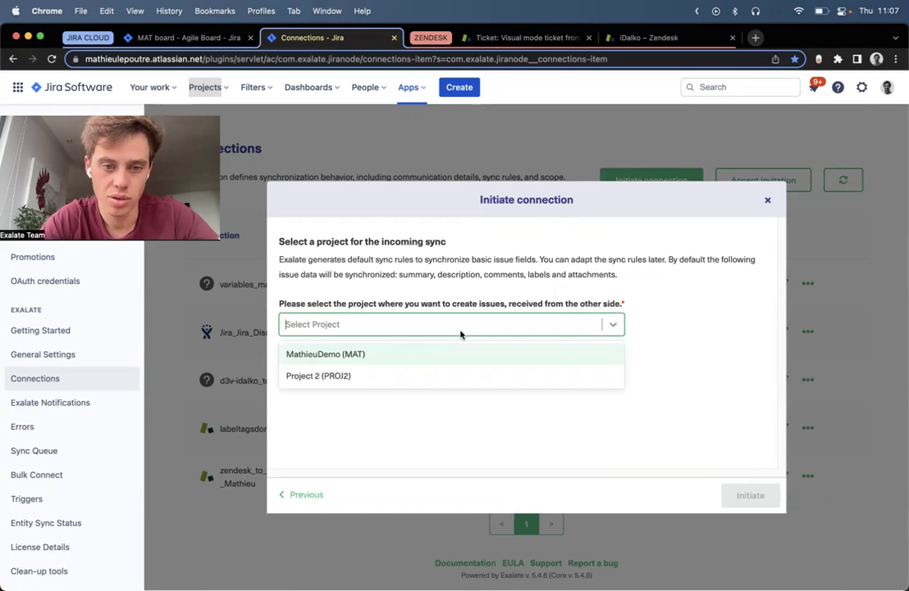
{"action": "left_click", "coordinate": [381, 354]}
{"action": "left_click", "coordinate": [753, 494]}
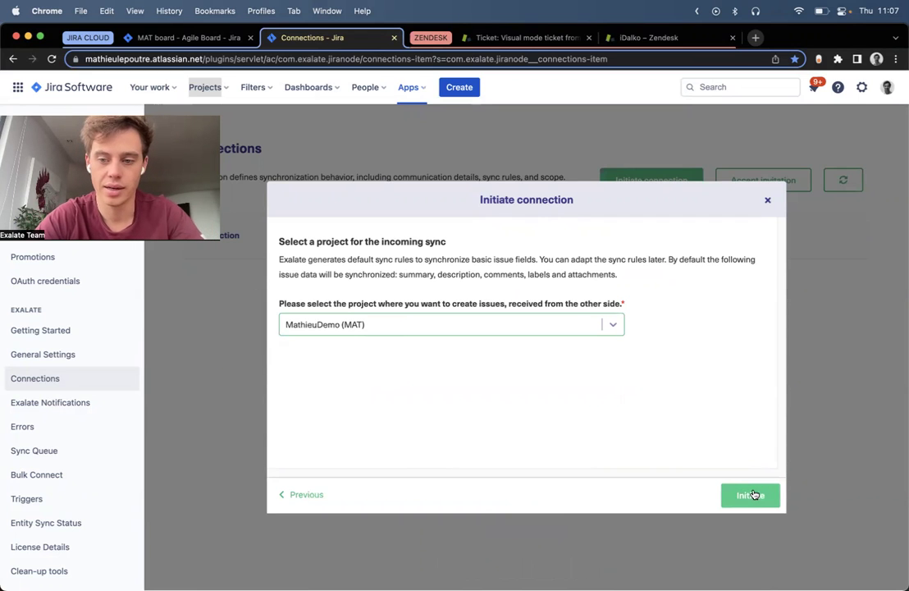
{"action": "left_click", "coordinate": [564, 366]}
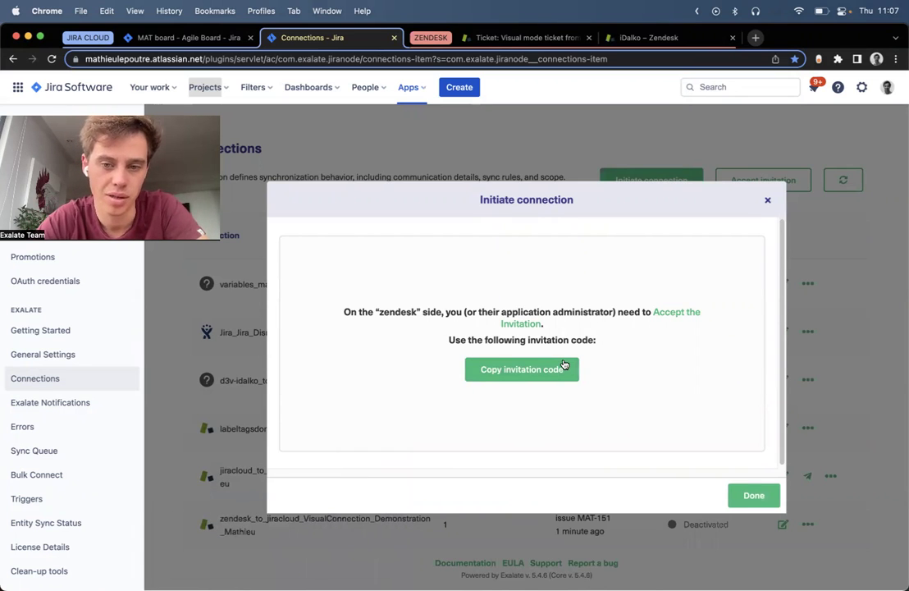
{"action": "left_click", "coordinate": [744, 494]}
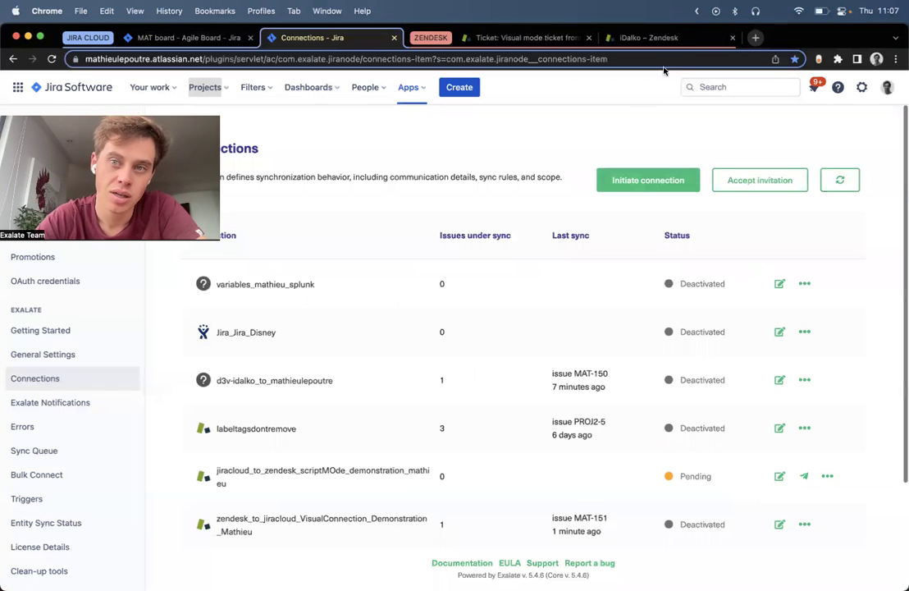
Step: Accept the invitation in Exalate for Zendesk by pasting the invitation code, and open the established connection's sync configuration
{"action": "left_click", "coordinate": [671, 39]}
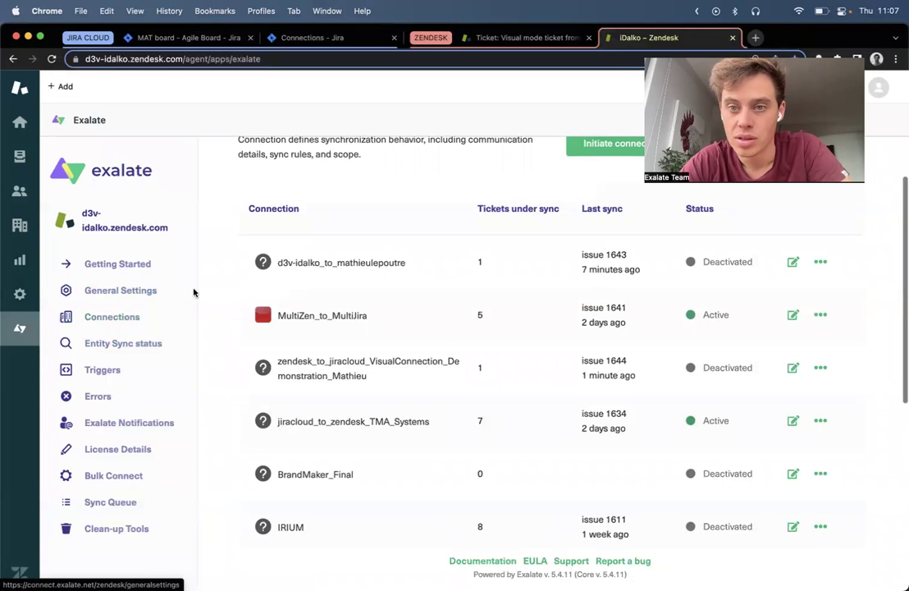
{"action": "left_click", "coordinate": [732, 152]}
{"action": "left_click", "coordinate": [403, 310]}
{"action": "key", "text": "super+v"}
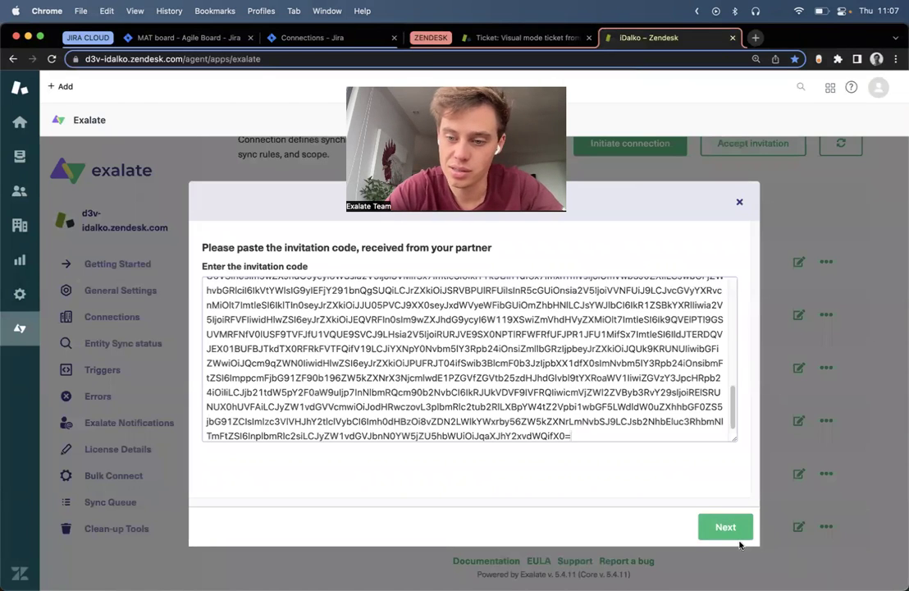
{"action": "left_click", "coordinate": [725, 527]}
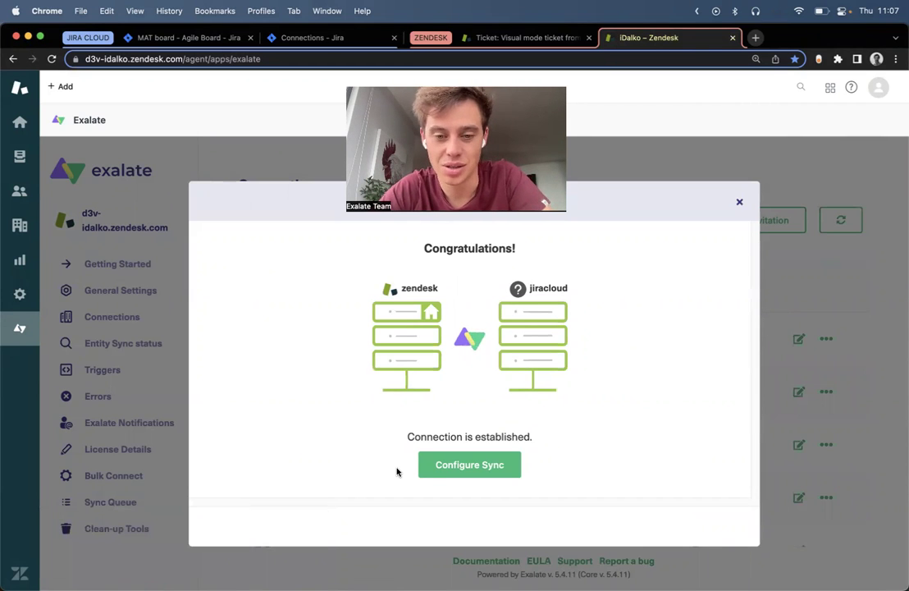
{"action": "left_click", "coordinate": [436, 471]}
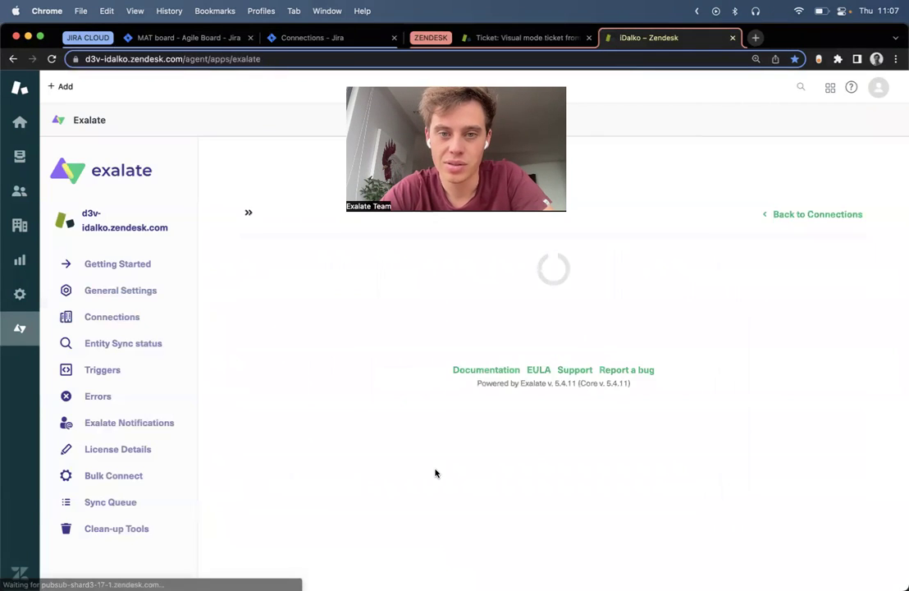
Step: Switch to the Jira Cloud connections, refresh the list, and open the new jiracloud to zendesk script mode connection for editing
{"action": "left_click", "coordinate": [295, 37]}
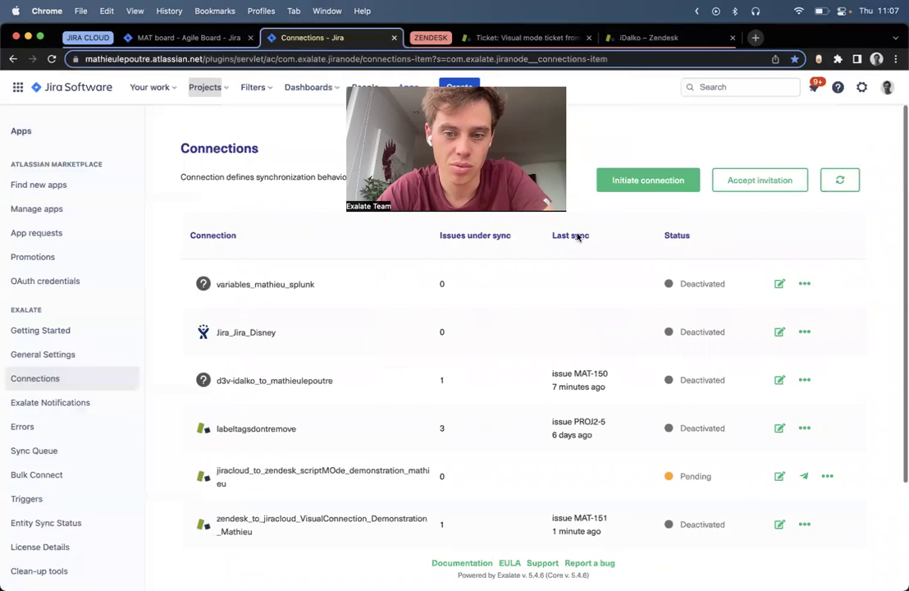
{"action": "left_click", "coordinate": [830, 179]}
{"action": "scroll", "coordinate": [598, 369], "scroll_direction": "down", "scroll_amount": 2}
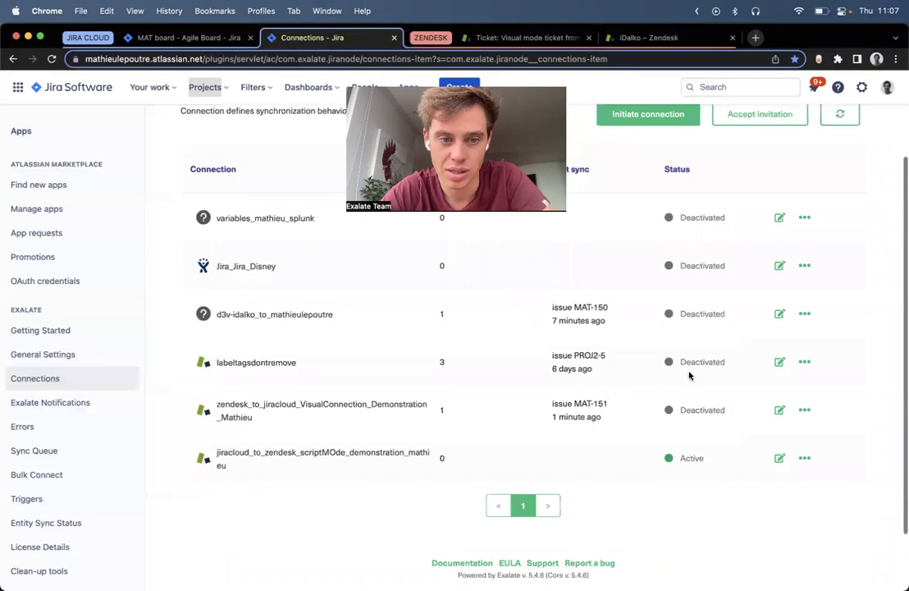
{"action": "scroll", "coordinate": [689, 375], "scroll_direction": "down", "scroll_amount": 1}
{"action": "left_click", "coordinate": [779, 383]}
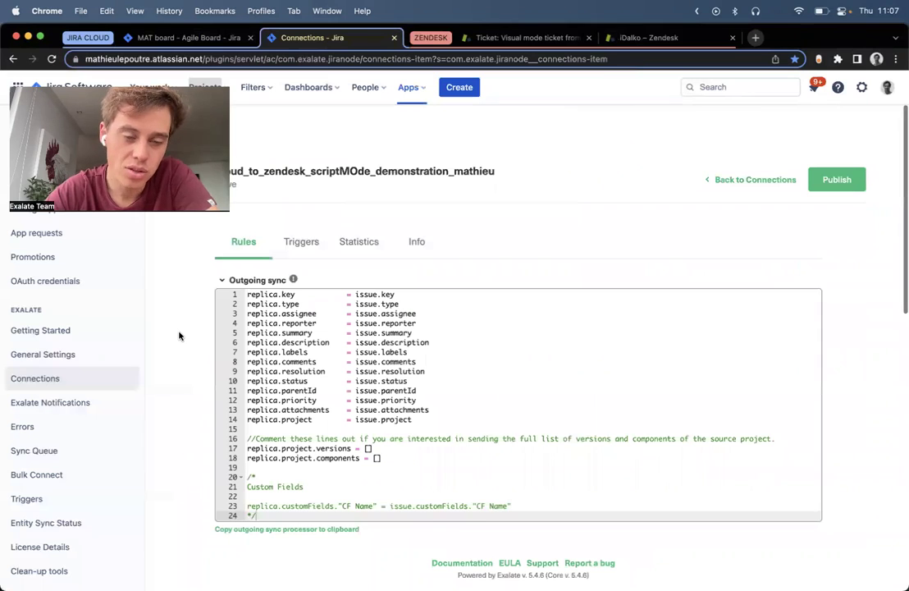
Step: Examine the Jira connection's outgoing and incoming sync scripts, including how issue fields such as key, type and summary are assigned to the replica
{"action": "scroll", "coordinate": [179, 335], "scroll_direction": "down", "scroll_amount": 1}
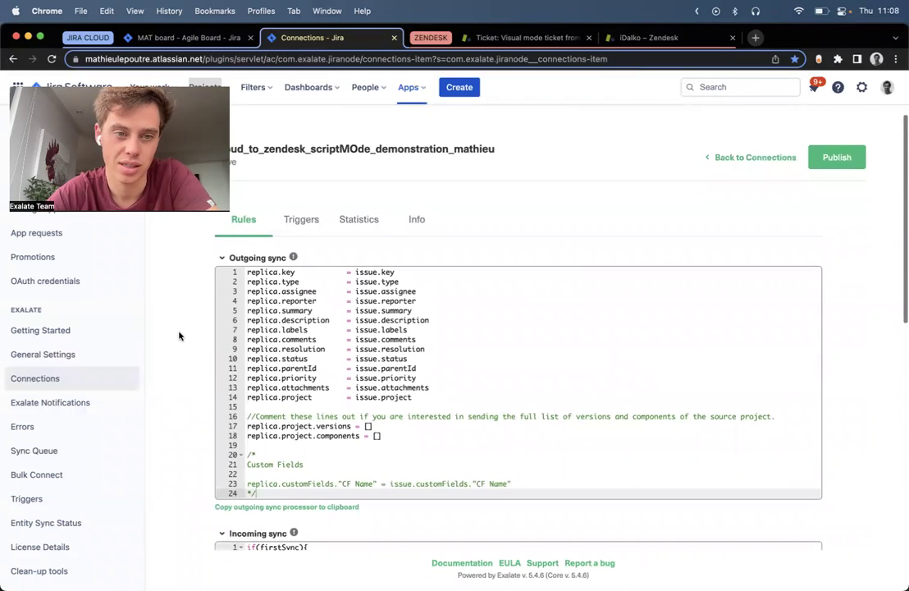
{"action": "scroll", "coordinate": [180, 335], "scroll_direction": "down", "scroll_amount": 2}
{"action": "left_click_drag", "start_coordinate": [471, 393], "coordinate": [263, 209]}
{"action": "left_click", "coordinate": [315, 279]}
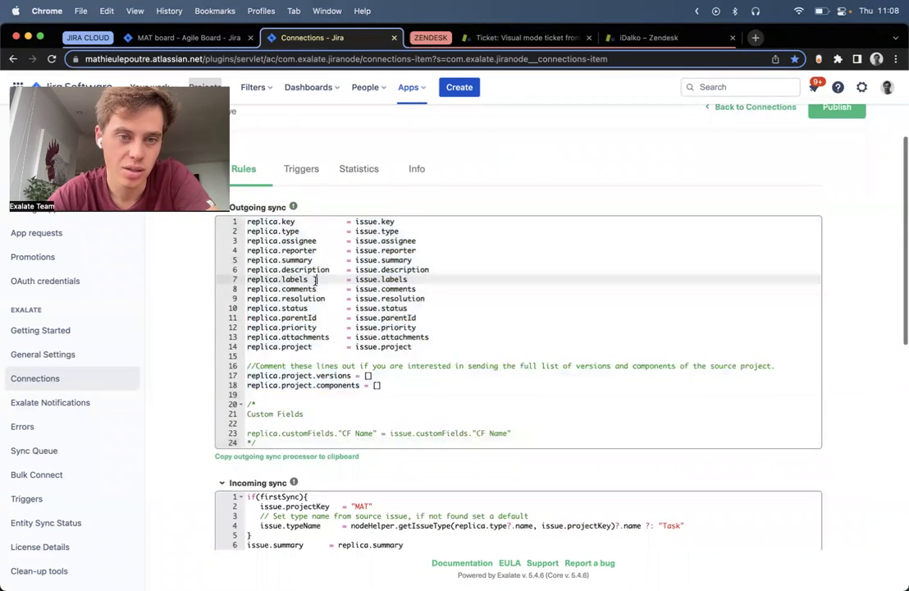
{"action": "scroll", "coordinate": [183, 412], "scroll_direction": "down", "scroll_amount": 8}
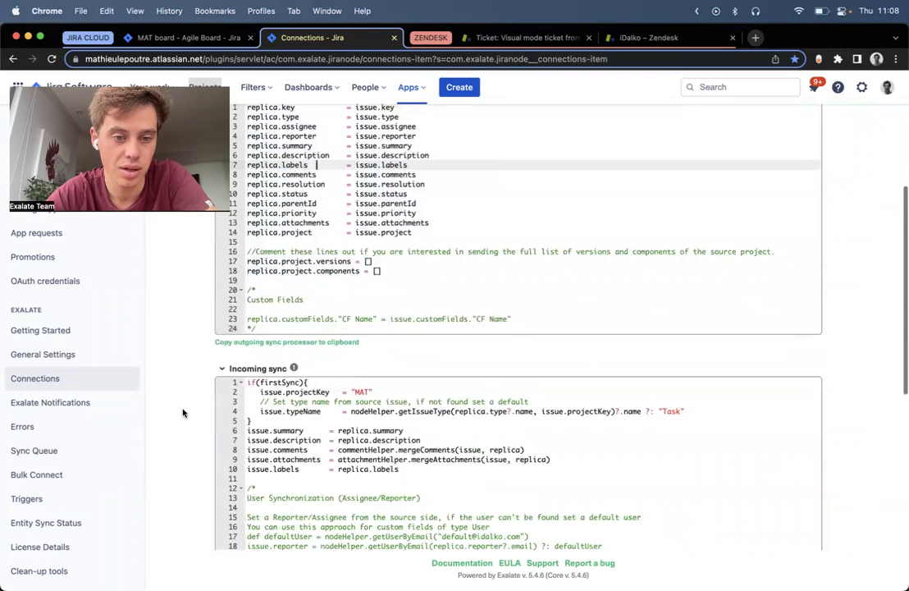
{"action": "left_click_drag", "start_coordinate": [515, 462], "coordinate": [212, 285]}
{"action": "left_click", "coordinate": [376, 375]}
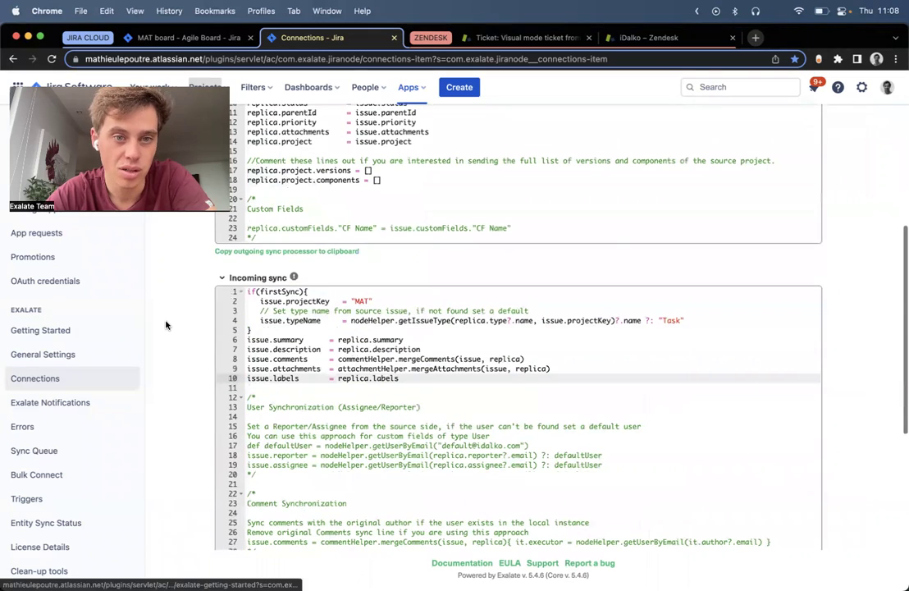
{"action": "scroll", "coordinate": [167, 320], "scroll_direction": "up", "scroll_amount": 7}
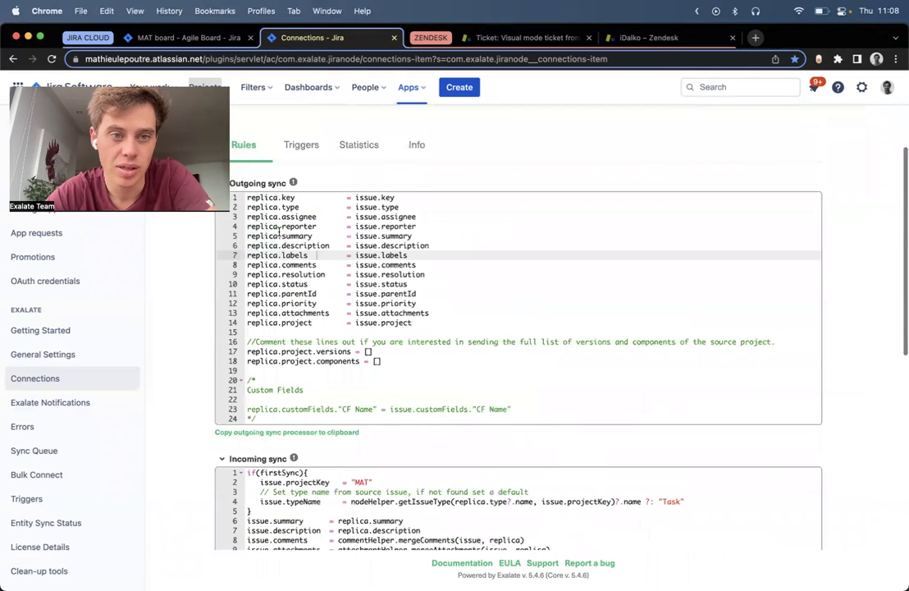
{"action": "double_click", "coordinate": [386, 198]}
{"action": "left_click_drag", "start_coordinate": [379, 207], "coordinate": [413, 236]}
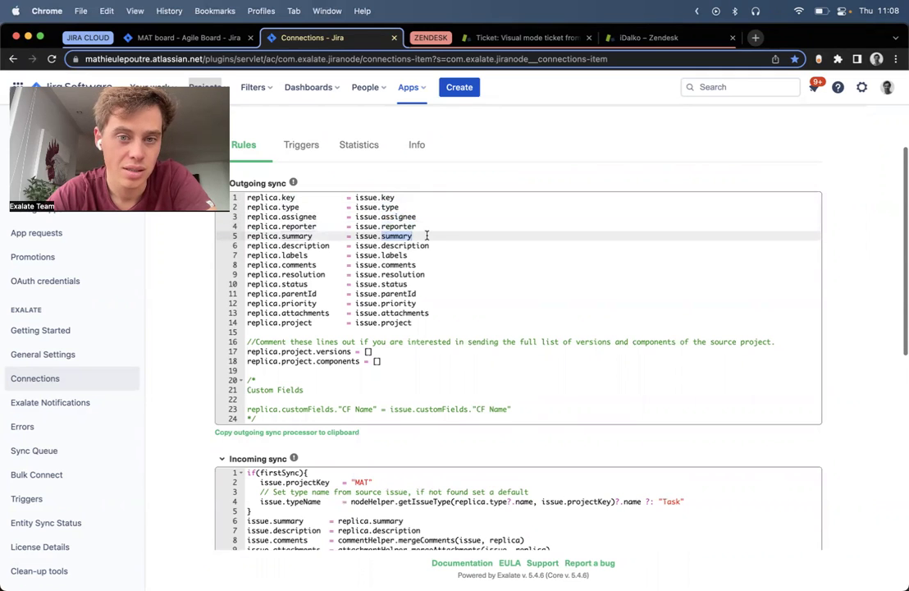
{"action": "double_click", "coordinate": [263, 197]}
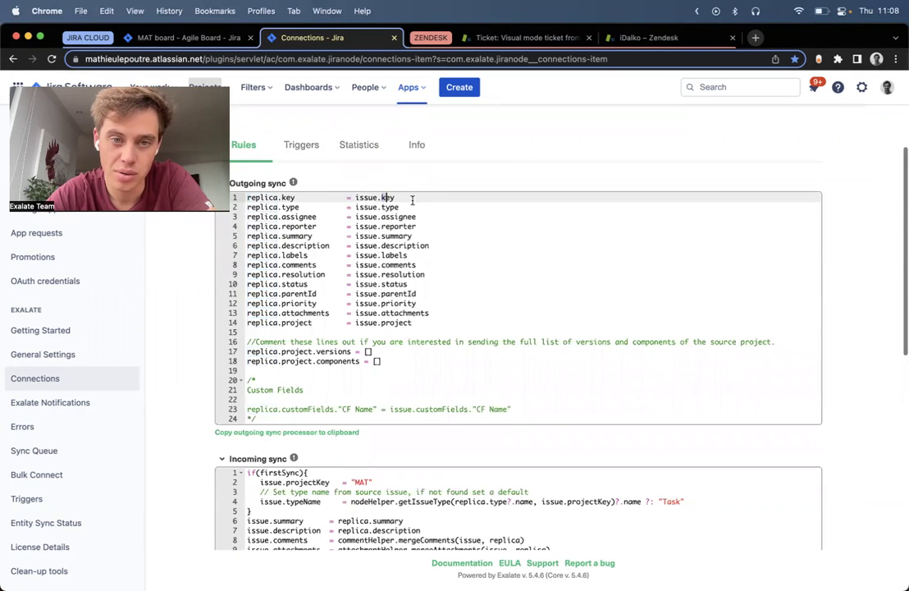
Step: Switch to Exalate in Zendesk and examine how its incoming sync script receives labels, summary, description, attachments and comments
{"action": "left_click", "coordinate": [652, 37]}
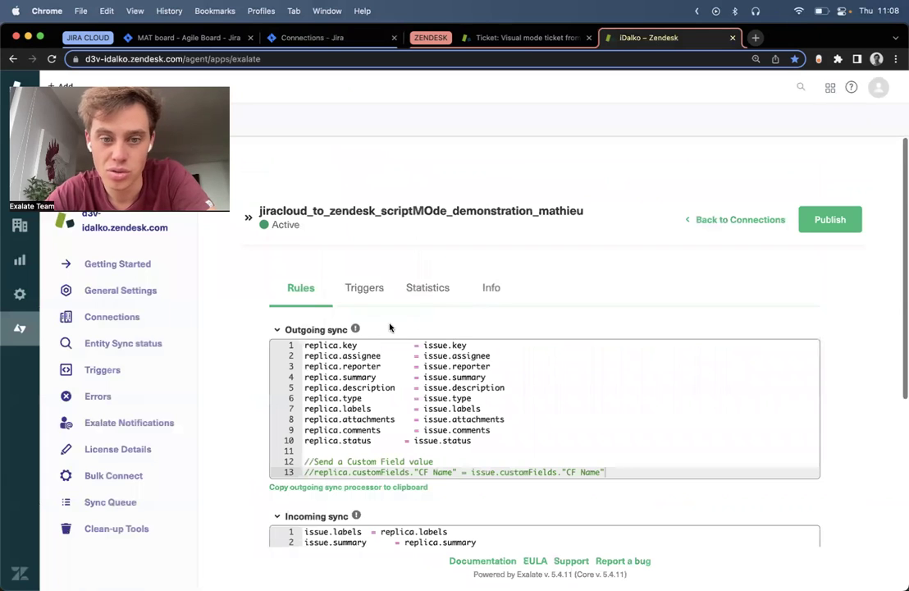
{"action": "scroll", "coordinate": [390, 327], "scroll_direction": "down", "scroll_amount": 5}
{"action": "left_click_drag", "start_coordinate": [741, 484], "coordinate": [743, 484]}
{"action": "left_click", "coordinate": [552, 349]}
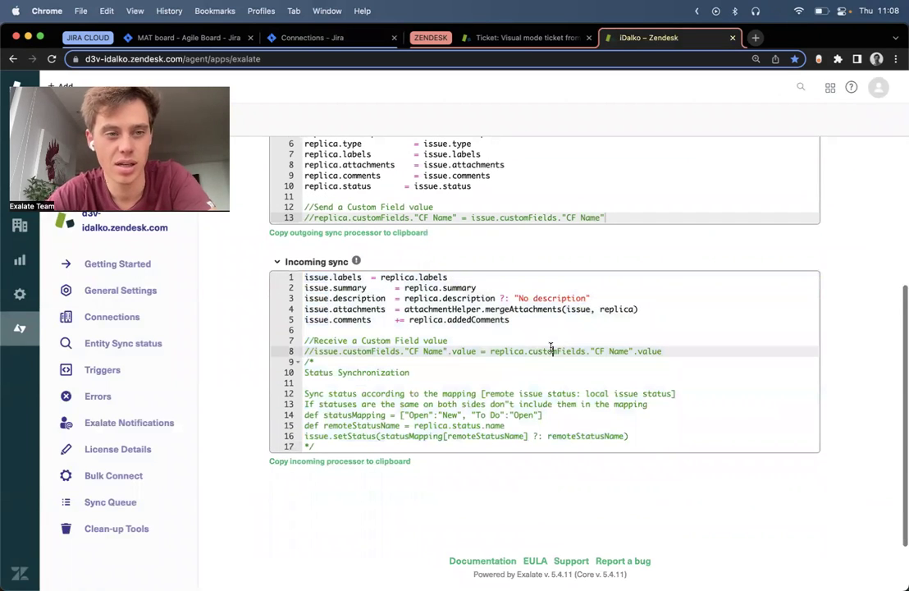
{"action": "double_click", "coordinate": [439, 277]}
{"action": "left_click", "coordinate": [422, 277]}
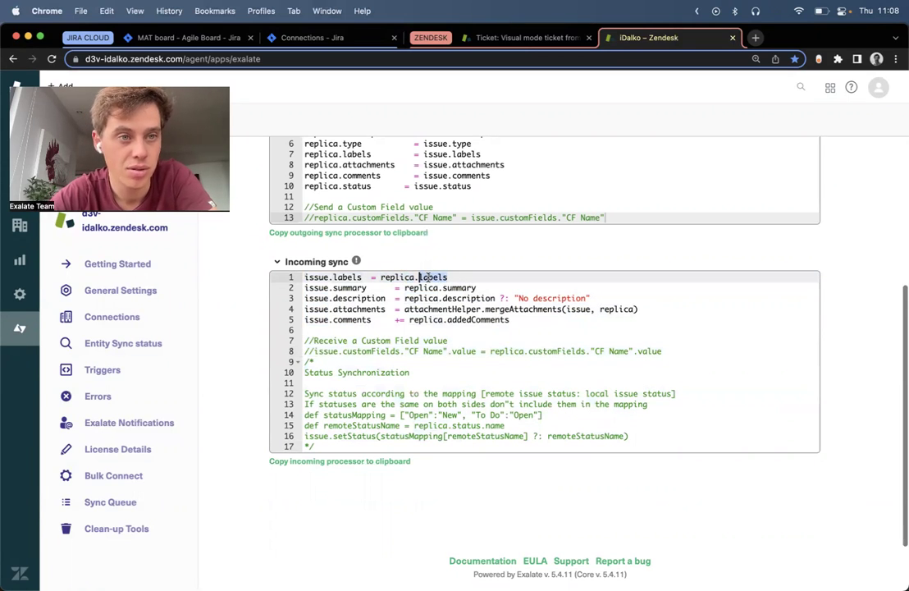
{"action": "left_click", "coordinate": [333, 277]}
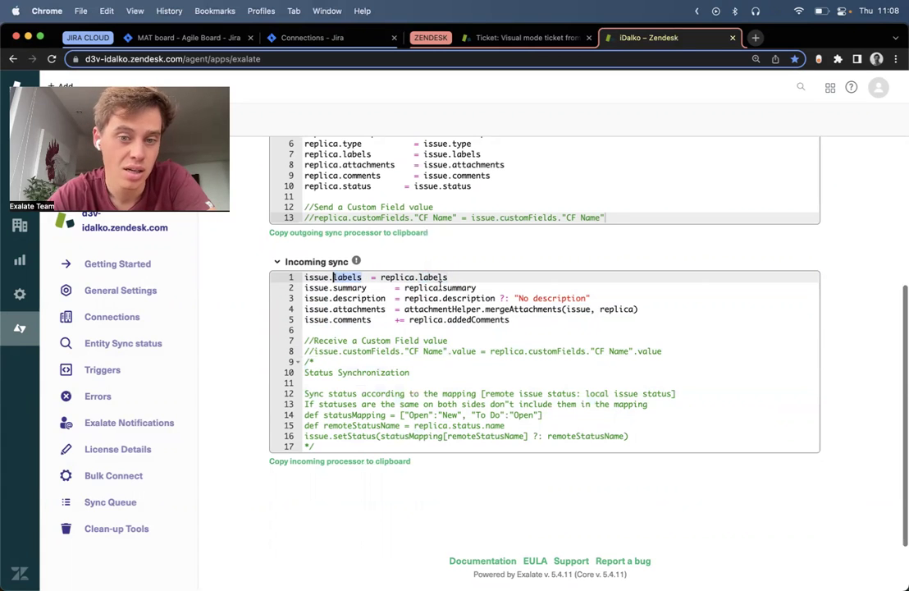
{"action": "double_click", "coordinate": [451, 288]}
{"action": "double_click", "coordinate": [471, 299]}
{"action": "double_click", "coordinate": [522, 308]}
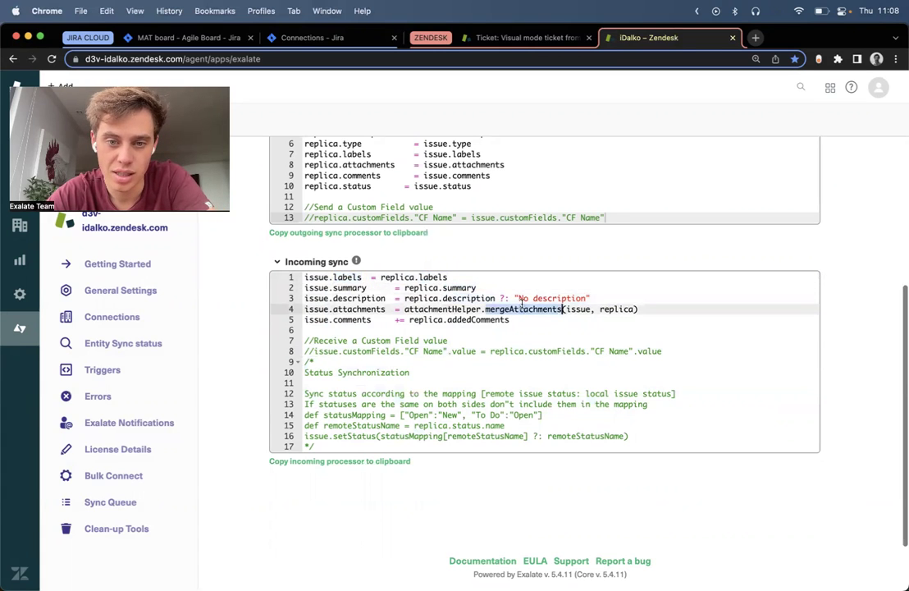
{"action": "double_click", "coordinate": [471, 319]}
Step: Examine the key and assignee lines in the Zendesk outgoing sync script
{"action": "scroll", "coordinate": [470, 318], "scroll_direction": "up", "scroll_amount": 3}
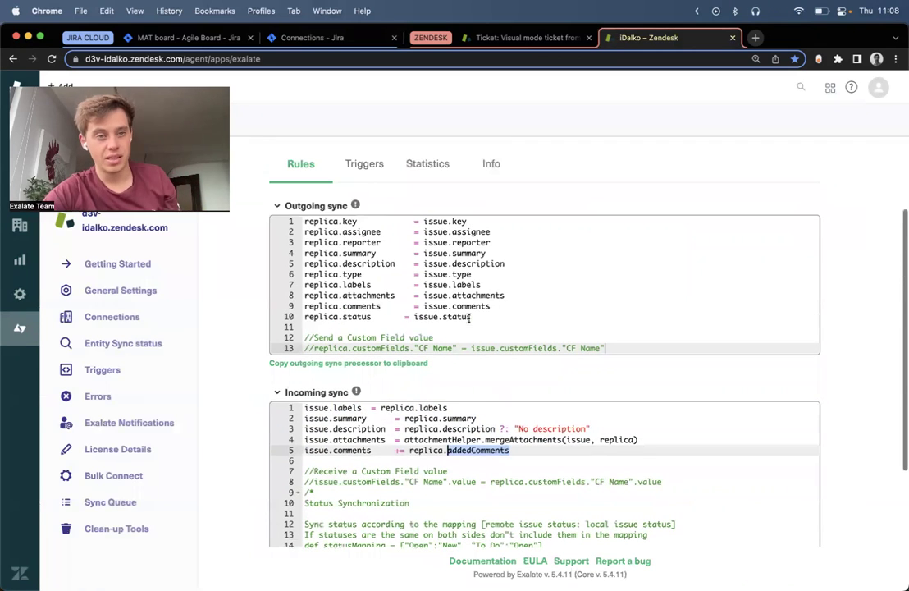
{"action": "left_click_drag", "start_coordinate": [451, 218], "coordinate": [460, 219]}
{"action": "double_click", "coordinate": [470, 232]}
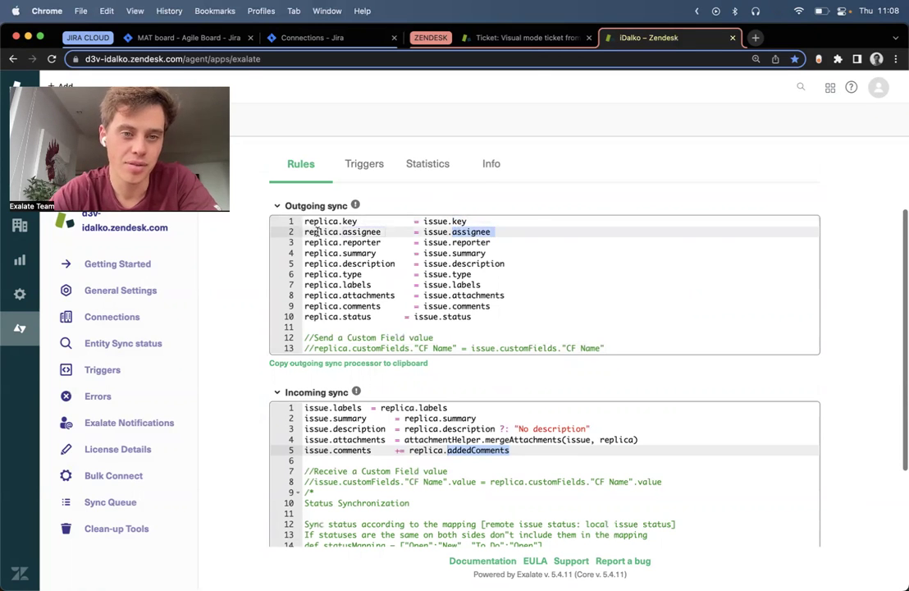
Step: Return to Jira's incoming sync script, review the firstSync block's MAT project key, and insert a blank line below if(firstSync){
{"action": "left_click", "coordinate": [288, 38]}
{"action": "scroll", "coordinate": [384, 377], "scroll_direction": "down", "scroll_amount": 5}
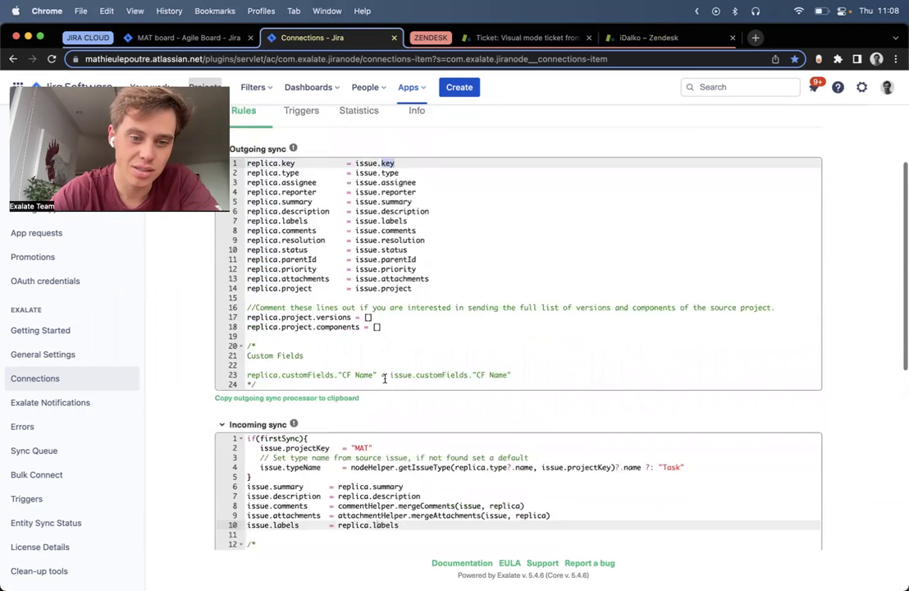
{"action": "left_click_drag", "start_coordinate": [256, 443], "coordinate": [289, 338]}
{"action": "left_click", "coordinate": [313, 354]}
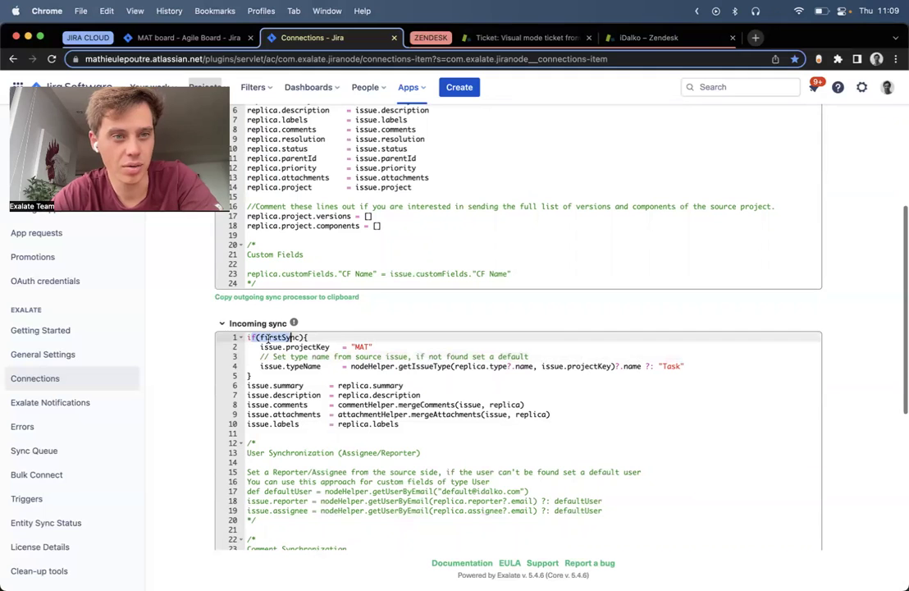
{"action": "left_click_drag", "start_coordinate": [257, 347], "coordinate": [378, 347]}
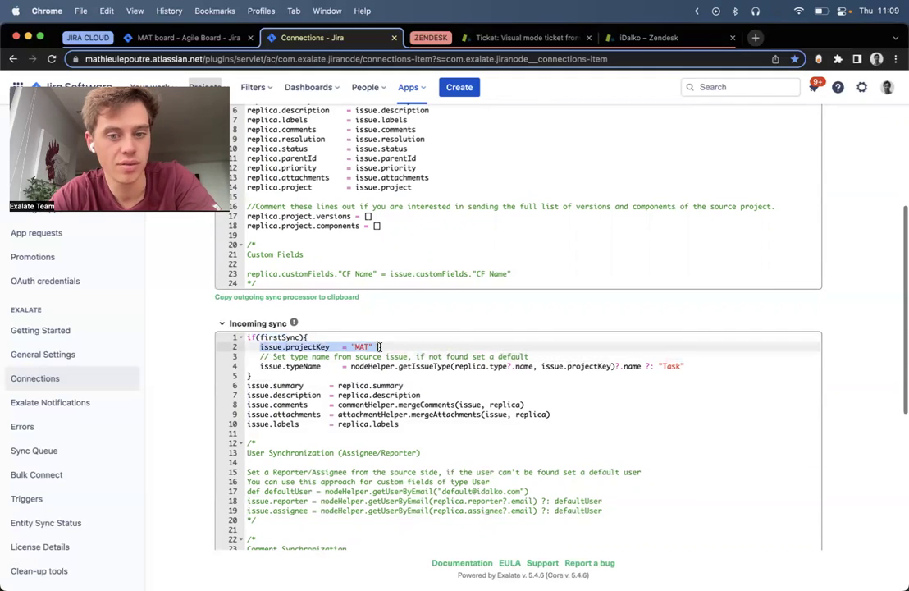
{"action": "left_click", "coordinate": [360, 333]}
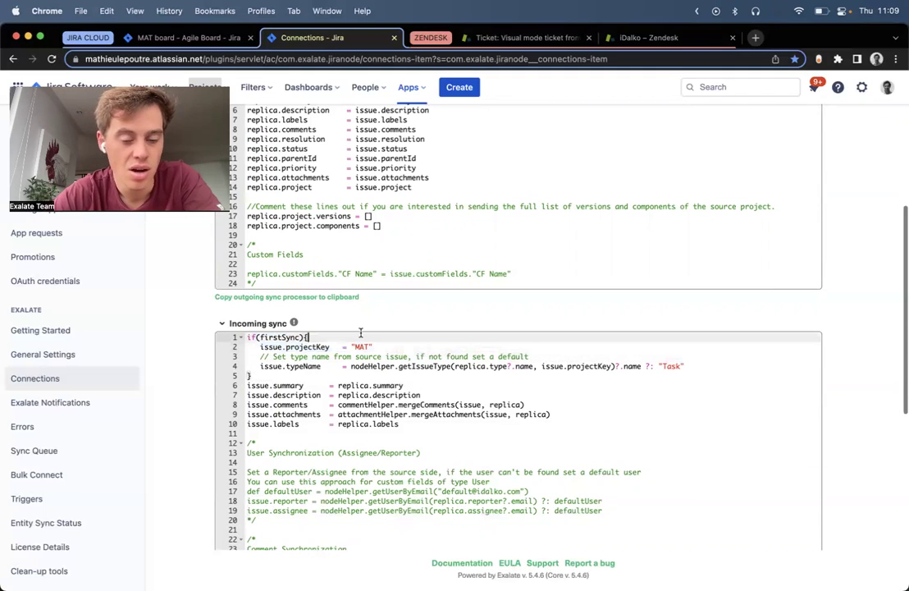
{"action": "key", "text": "Return"}
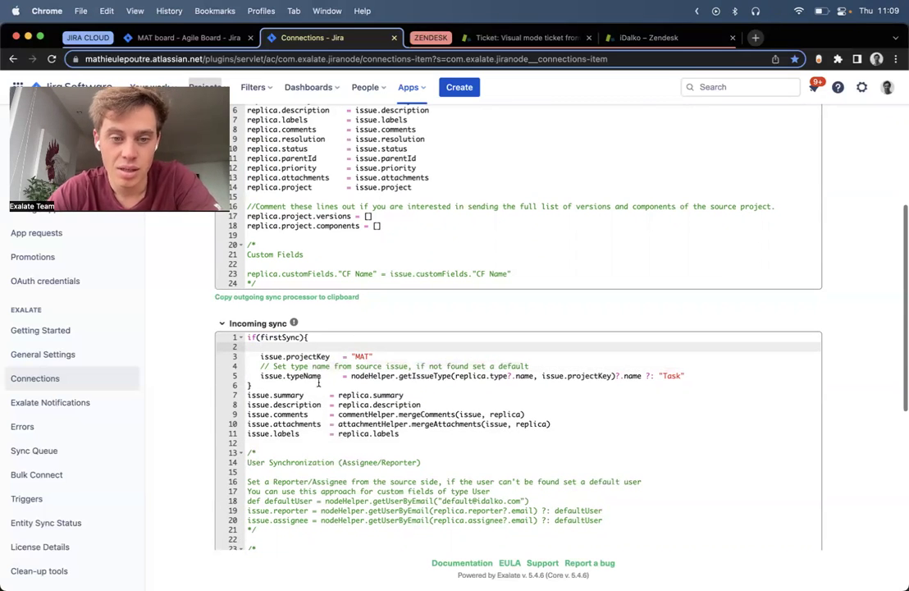
Step: Review the issue type and summary lines of Jira's incoming sync script, and return to the outgoing script
{"action": "left_click_drag", "start_coordinate": [257, 376], "coordinate": [331, 376]}
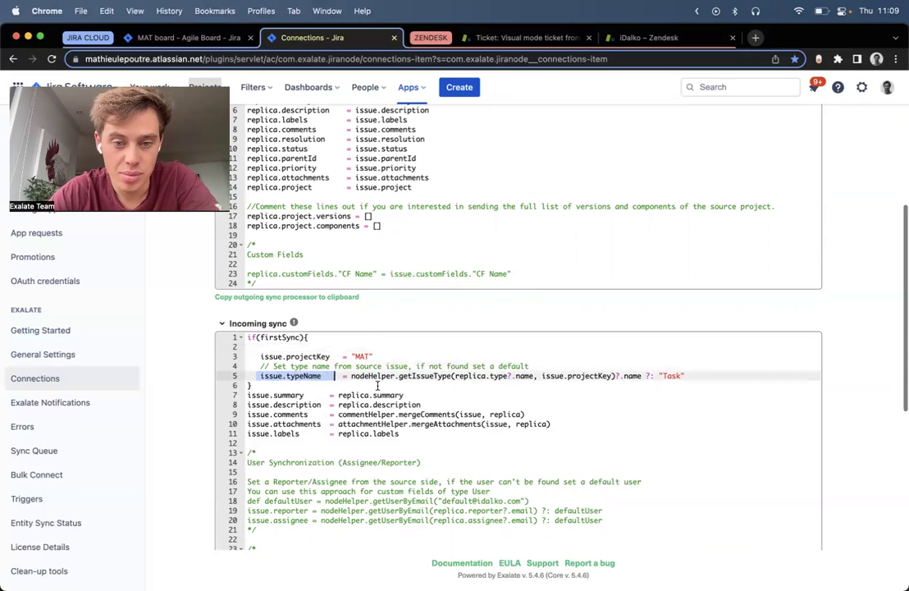
{"action": "double_click", "coordinate": [402, 395]}
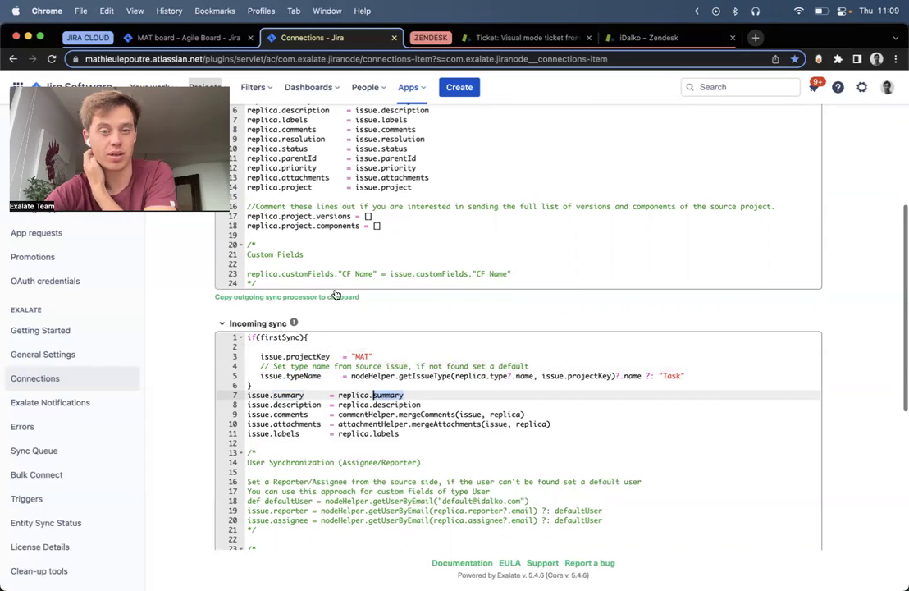
{"action": "scroll", "coordinate": [334, 296], "scroll_direction": "up", "scroll_amount": 2}
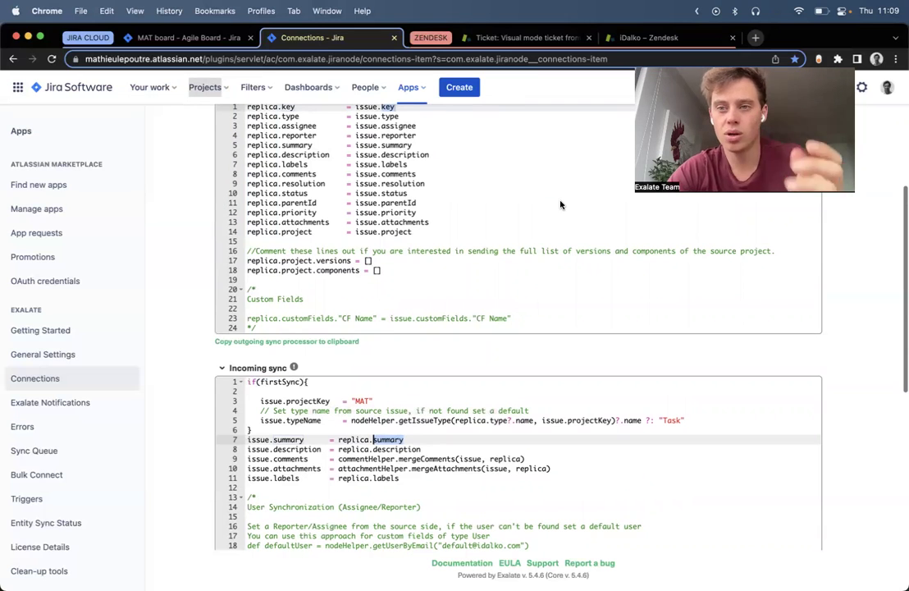
{"action": "left_click", "coordinate": [495, 229]}
{"action": "scroll", "coordinate": [281, 222], "scroll_direction": "up", "scroll_amount": 4}
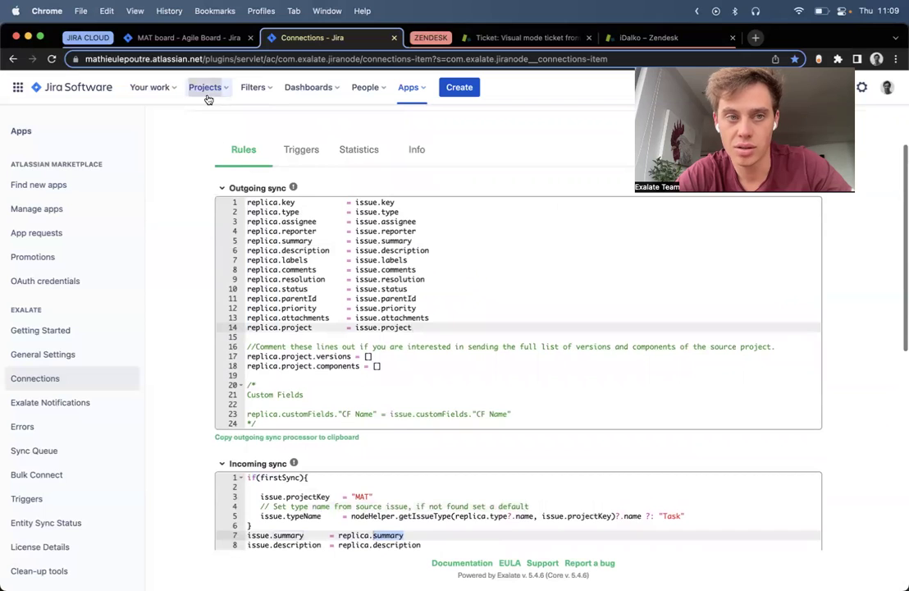
Step: From the MAT board, create a Bug issue with the summary "ticket script connection" and the description "more info here"
{"action": "left_click", "coordinate": [174, 39]}
{"action": "left_click", "coordinate": [534, 104]}
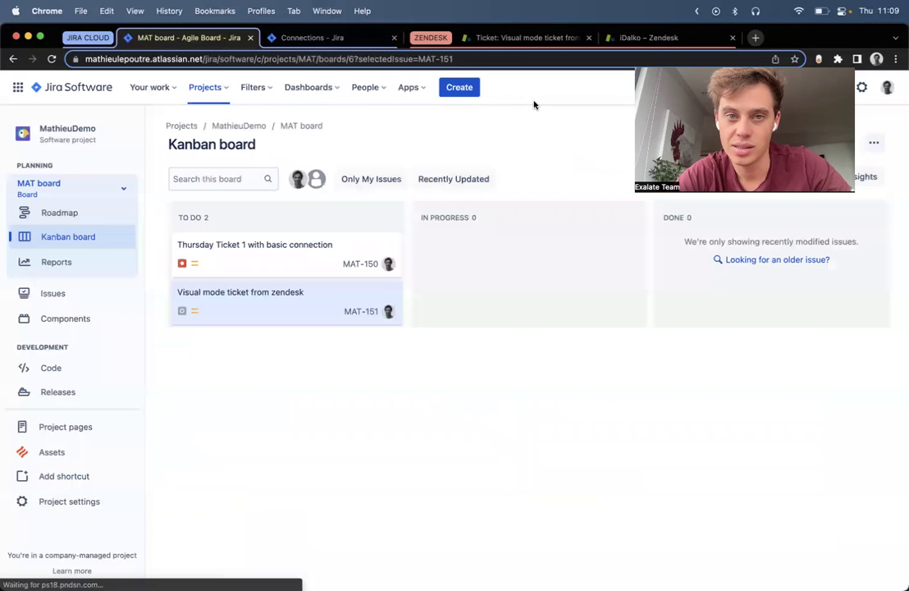
{"action": "left_click", "coordinate": [452, 87]}
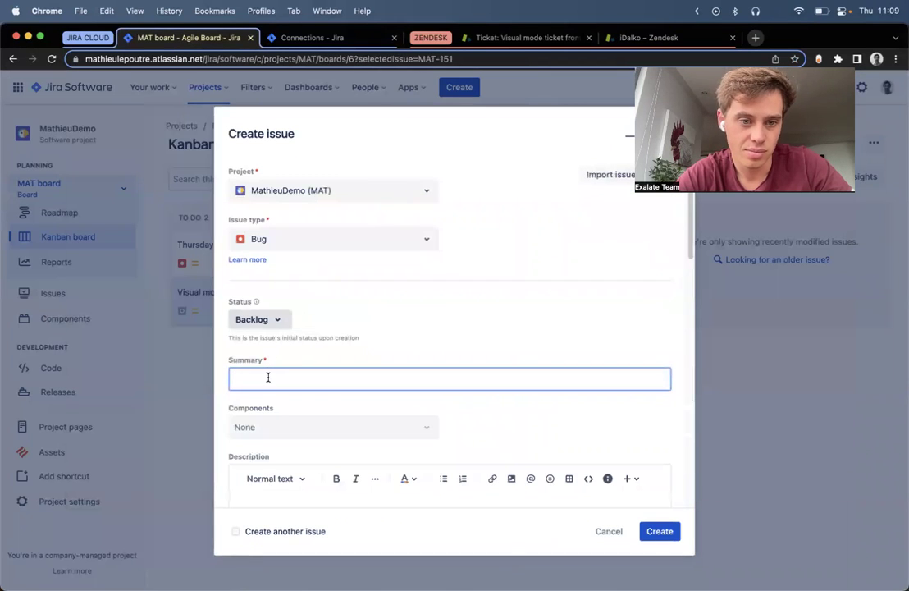
{"action": "type", "text": "ticket "}
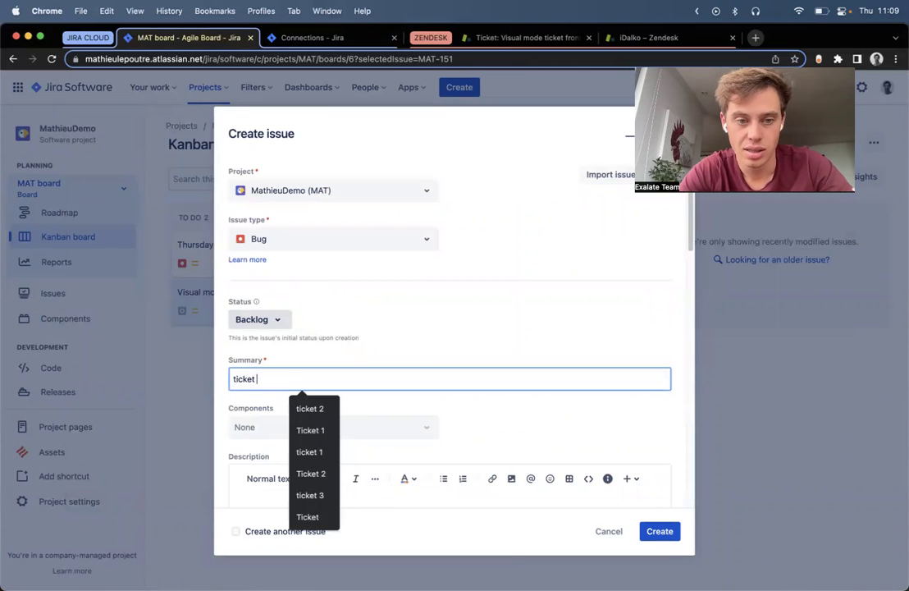
{"action": "type", "text": "script connection"}
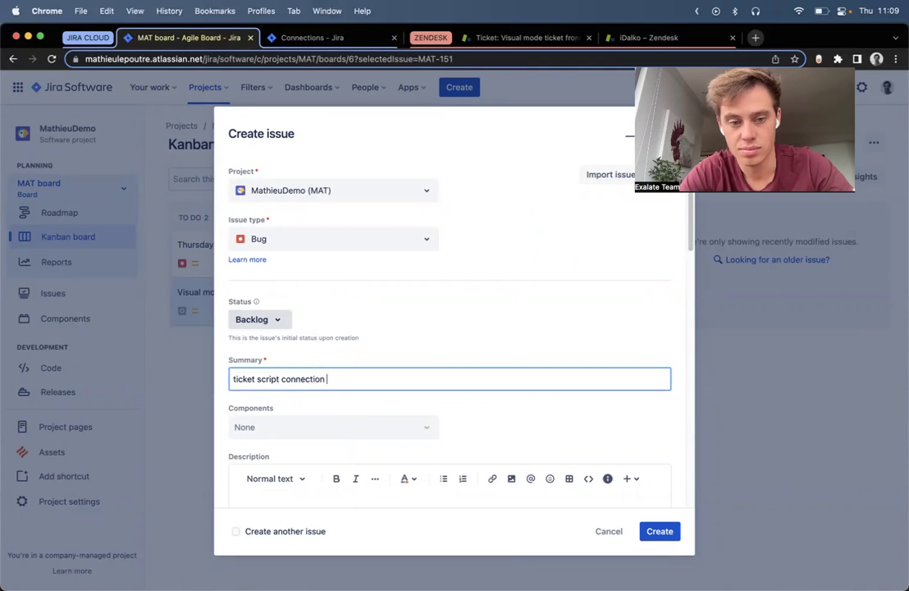
{"action": "scroll", "coordinate": [321, 385], "scroll_direction": "down", "scroll_amount": 3}
{"action": "left_click", "coordinate": [314, 371]}
{"action": "type", "text": "more info"}
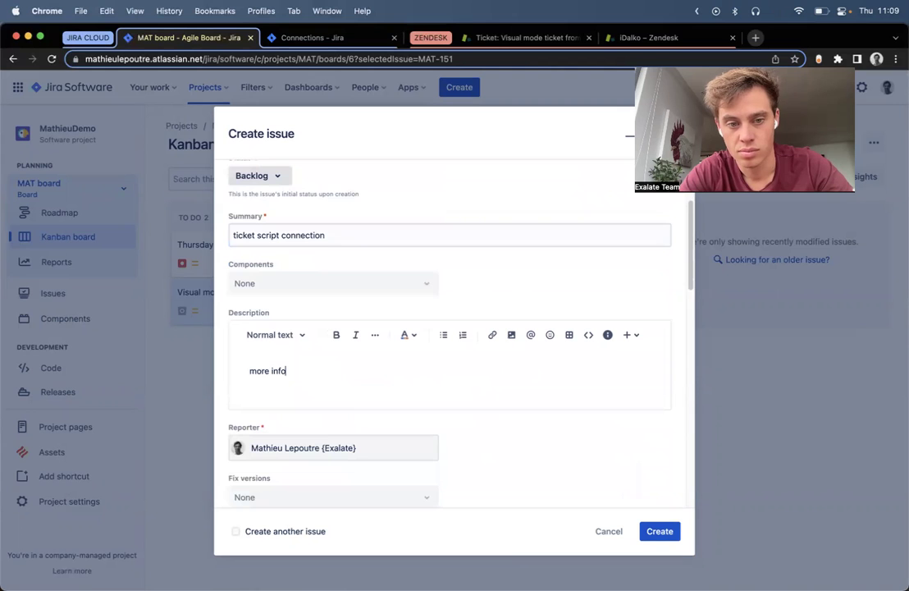
{"action": "left_click", "coordinate": [659, 531]}
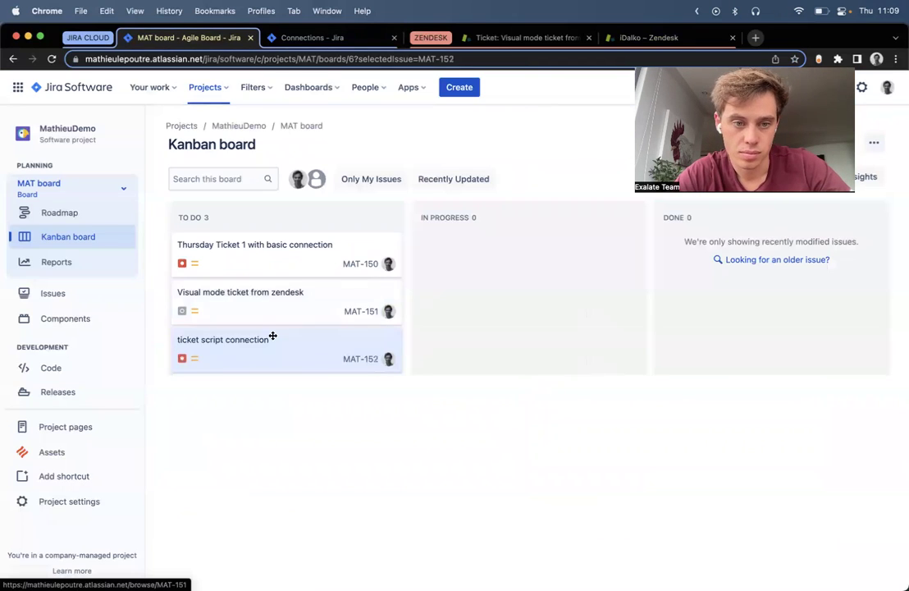
Step: Open the "ticket script connection" issue, check its Color Name field, and return to the Jira connection's sync rules
{"action": "left_click", "coordinate": [275, 353]}
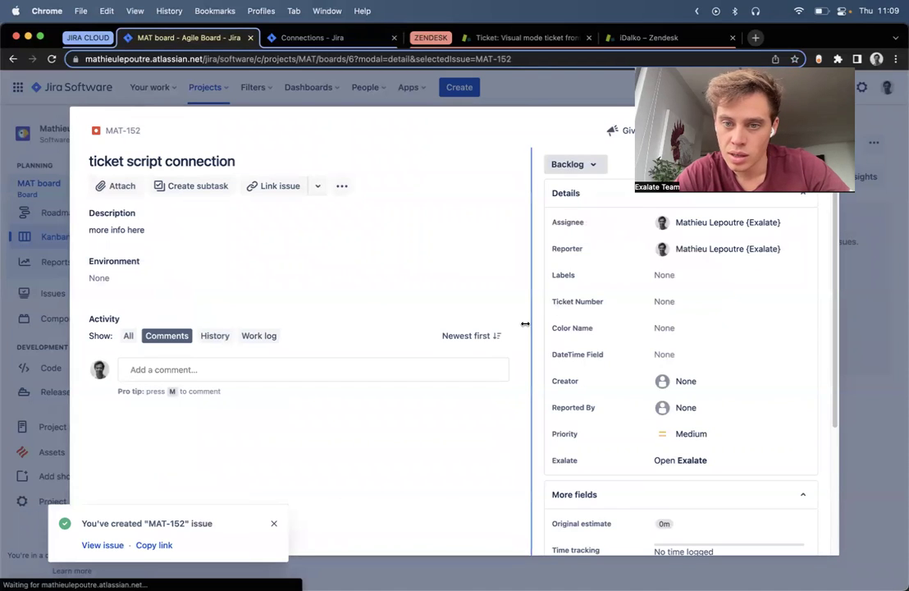
{"action": "left_click_drag", "start_coordinate": [550, 322], "coordinate": [590, 327]}
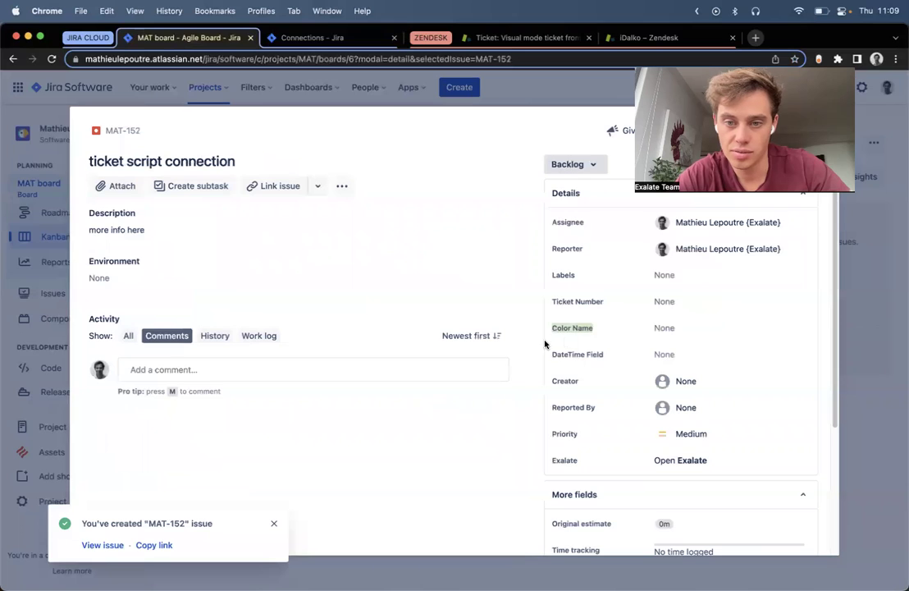
{"action": "left_click", "coordinate": [304, 36]}
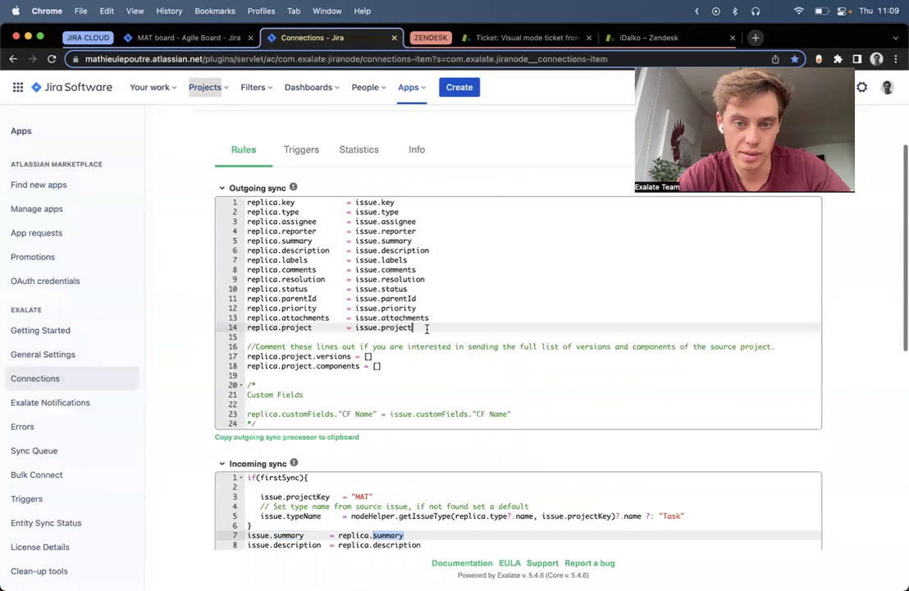
Step: Add the line replica.customfield1 = issue."Color Name" below the project line of Jira's outgoing sync script and publish the changes
{"action": "key", "text": "Return"}
{"action": "key", "text": "Return"}
{"action": "type", "text": "repl"}
{"action": "key", "text": "BackSpace"}
{"action": "type", "text": "lica.custmfo"}
{"action": "key", "text": "BackSpace"}
{"action": "key", "text": "BackSpace"}
{"action": "key", "text": "BackSpace"}
{"action": "type", "text": "omfield1  = issue.\"Color Name\""}
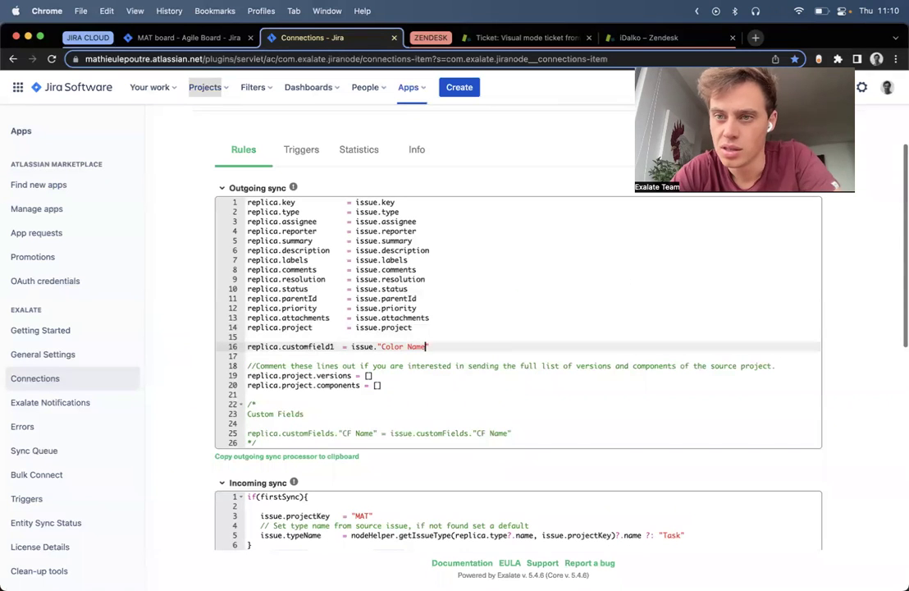
{"action": "scroll", "coordinate": [772, 159], "scroll_direction": "up", "scroll_amount": 2}
{"action": "left_click", "coordinate": [838, 184]}
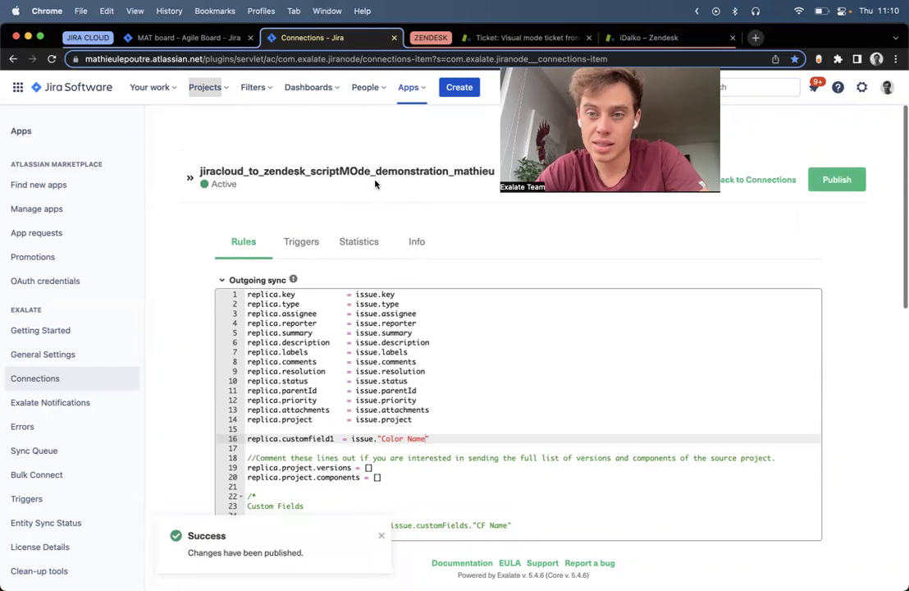
Step: Exalate the "ticket script connection" Jira issue over the jiracloud_to_zendesk script mode connection and check its sync status
{"action": "left_click", "coordinate": [164, 37]}
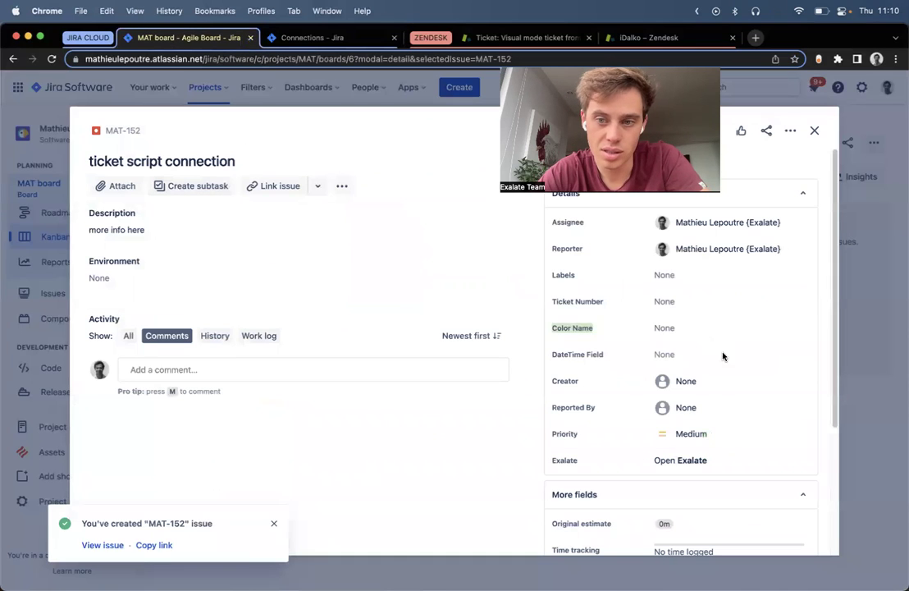
{"action": "left_click", "coordinate": [673, 462]}
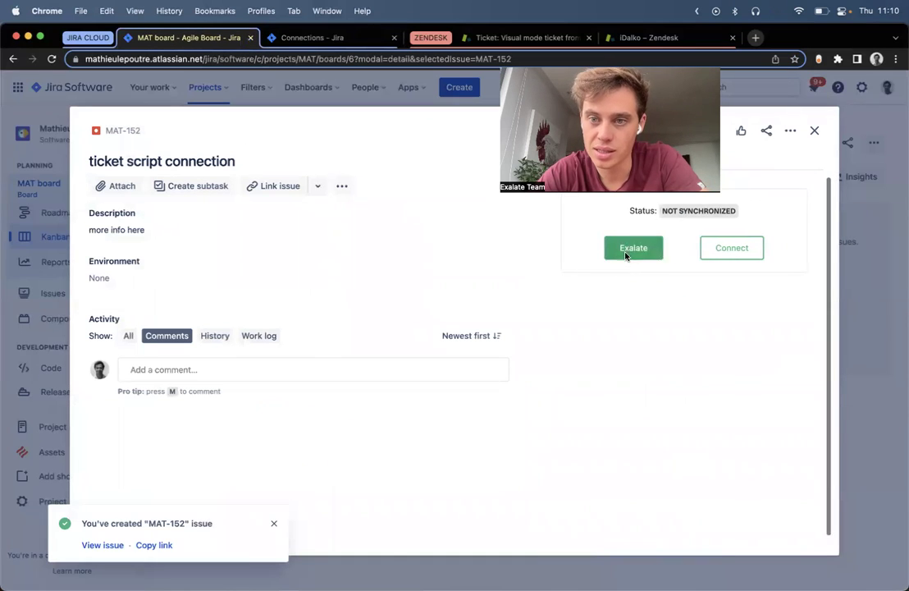
{"action": "left_click", "coordinate": [631, 248]}
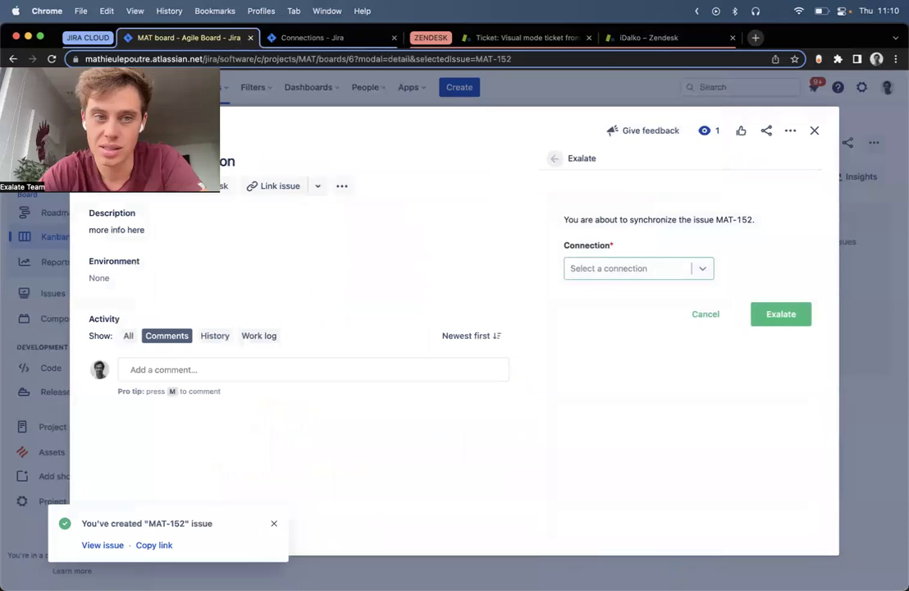
{"action": "left_click", "coordinate": [660, 261]}
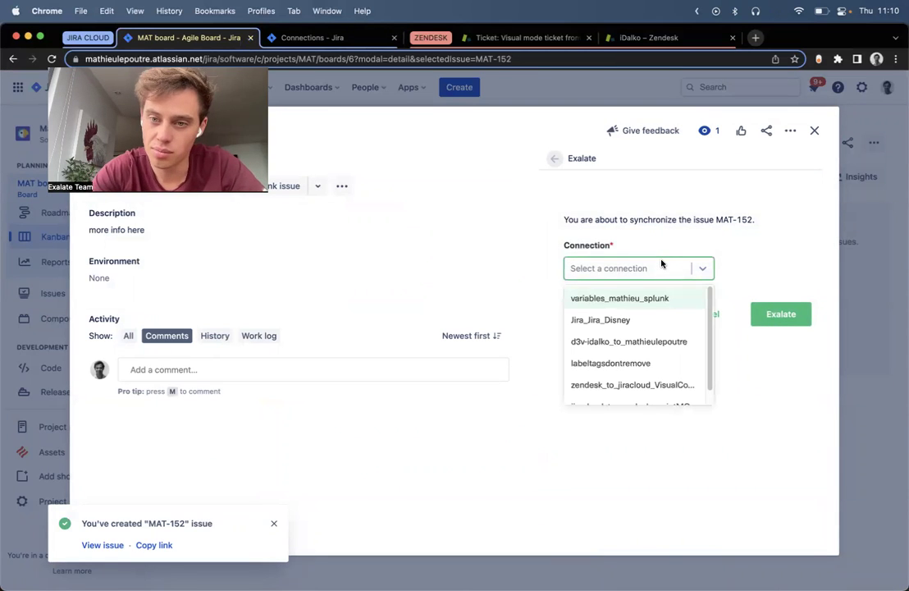
{"action": "type", "text": "mathieu"}
{"action": "left_click", "coordinate": [620, 363]}
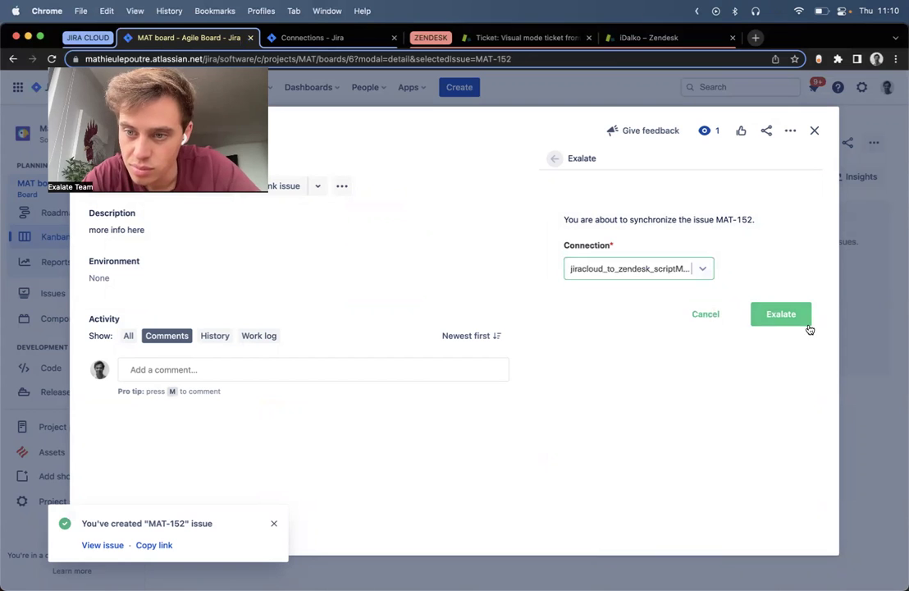
{"action": "left_click", "coordinate": [779, 315]}
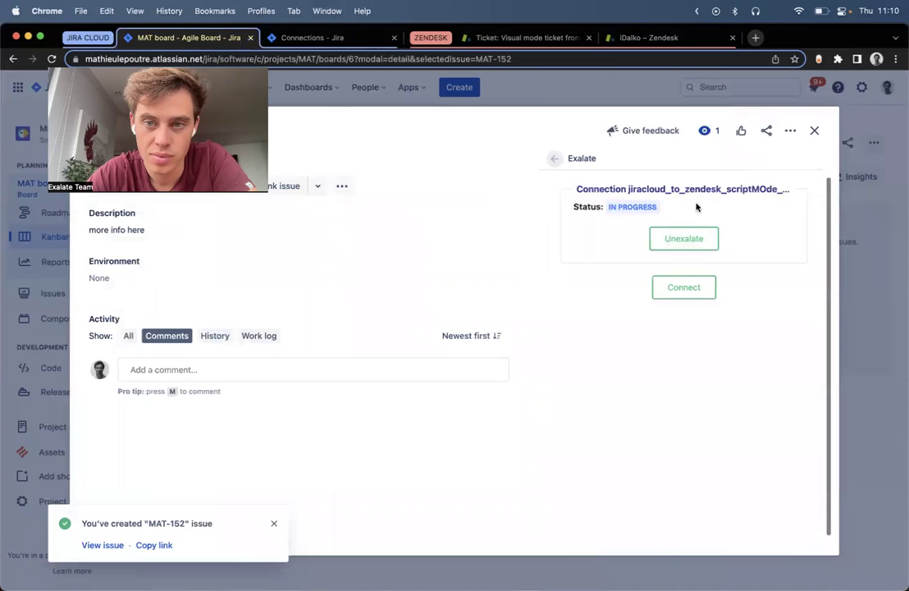
{"action": "left_click_drag", "start_coordinate": [575, 207], "coordinate": [605, 207]}
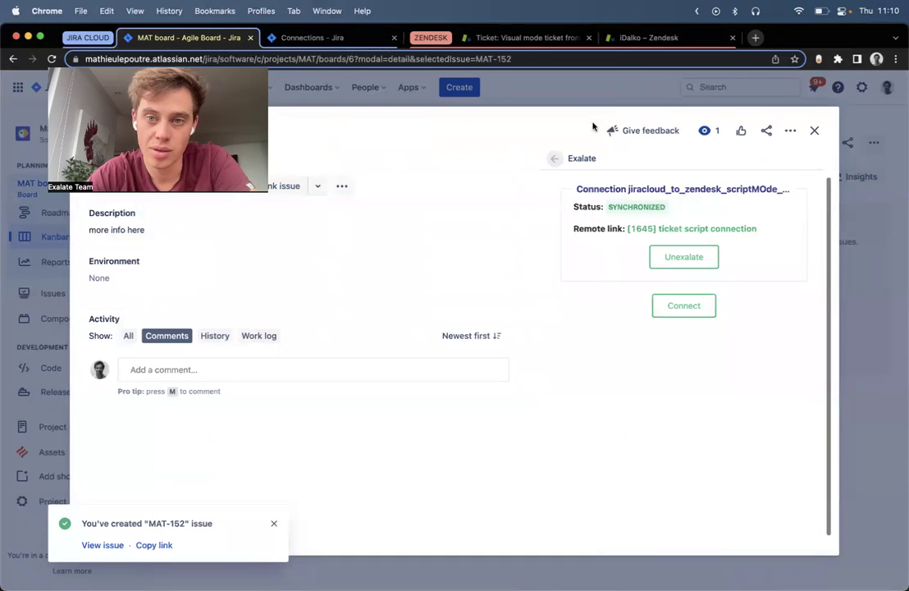
Step: Open the linked Zendesk ticket in place of the old Visual mode ticket and copy the ticket number from its URL
{"action": "left_click", "coordinate": [694, 229]}
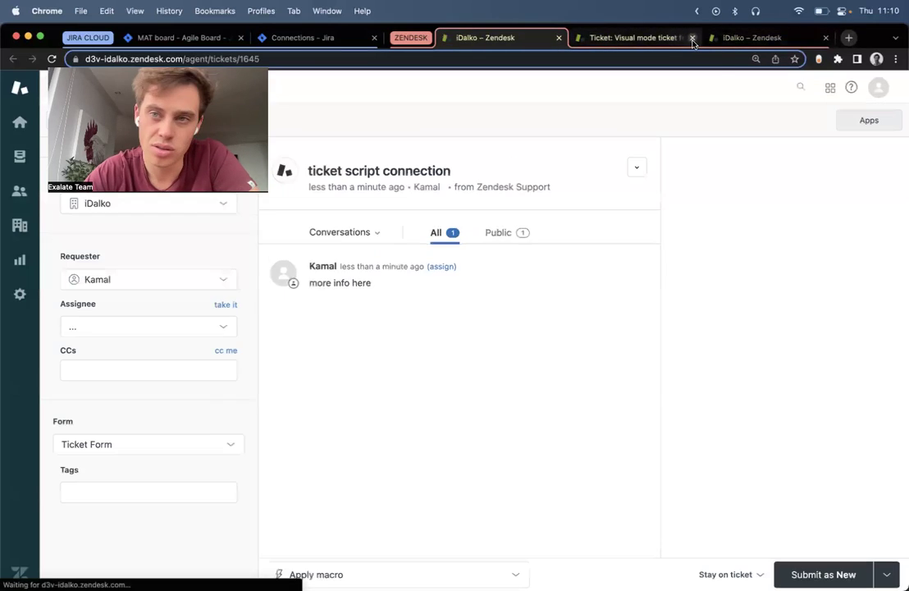
{"action": "left_click", "coordinate": [693, 38]}
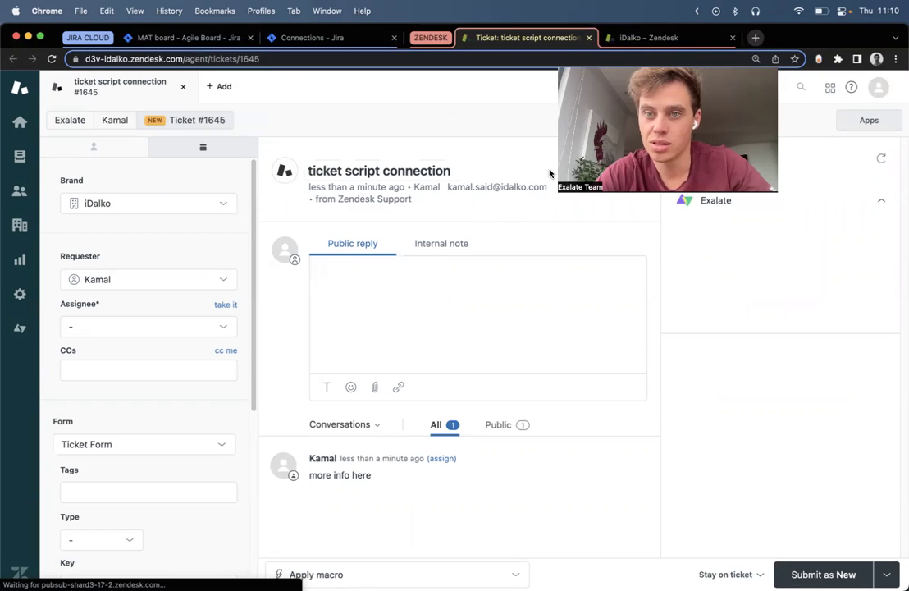
{"action": "double_click", "coordinate": [277, 59]}
{"action": "key", "text": "super+c"}
Step: Look up the Entity Sync status of ticket 1645 in Zendesk's Exalate app
{"action": "left_click", "coordinate": [631, 39]}
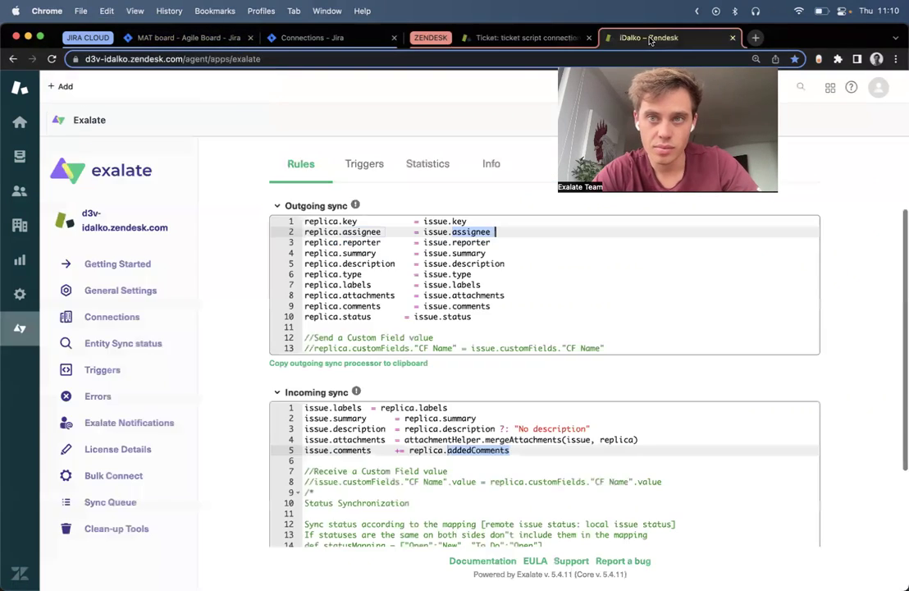
{"action": "left_click", "coordinate": [111, 343]}
{"action": "left_click", "coordinate": [314, 328]}
{"action": "key", "text": "super+v"}
{"action": "left_click", "coordinate": [467, 337]}
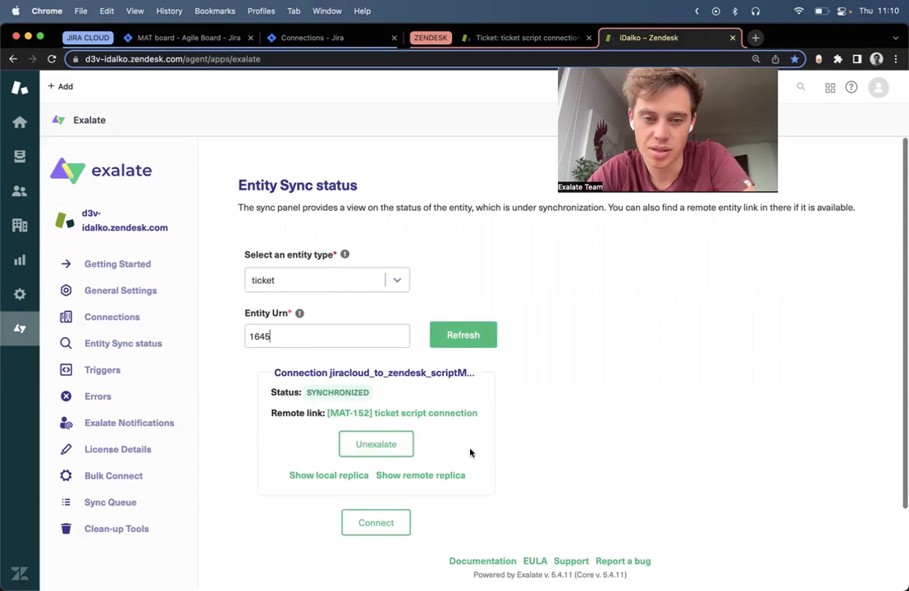
Step: Show the ticket's remote replica and examine the data received from Jira, from the project details to the issue type
{"action": "scroll", "coordinate": [502, 430], "scroll_direction": "down", "scroll_amount": 2}
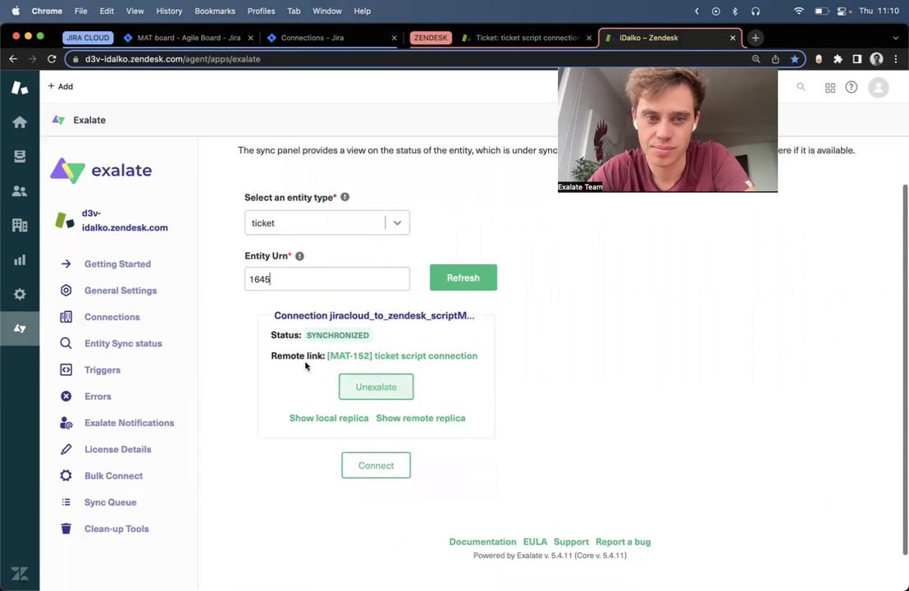
{"action": "left_click", "coordinate": [405, 419]}
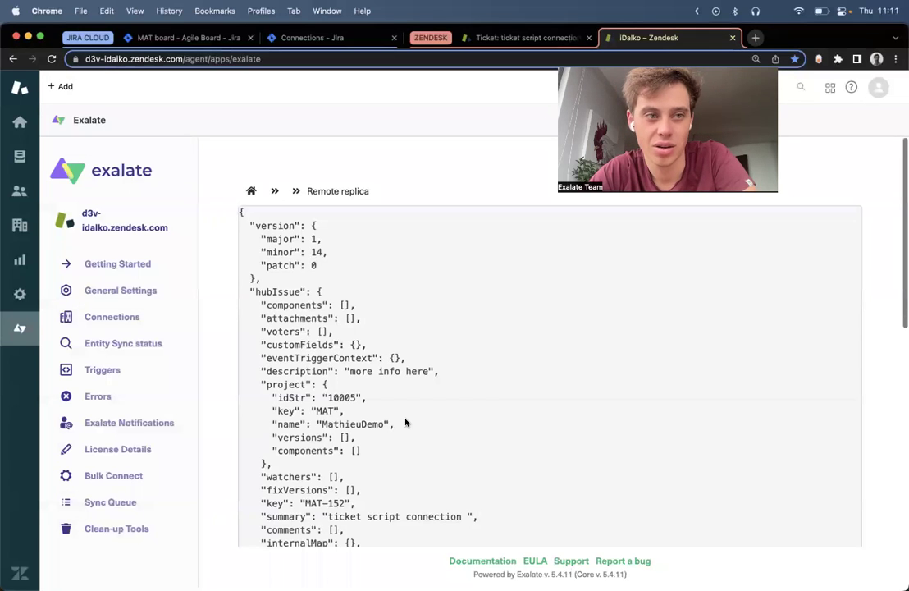
{"action": "scroll", "coordinate": [405, 423], "scroll_direction": "down", "scroll_amount": 3}
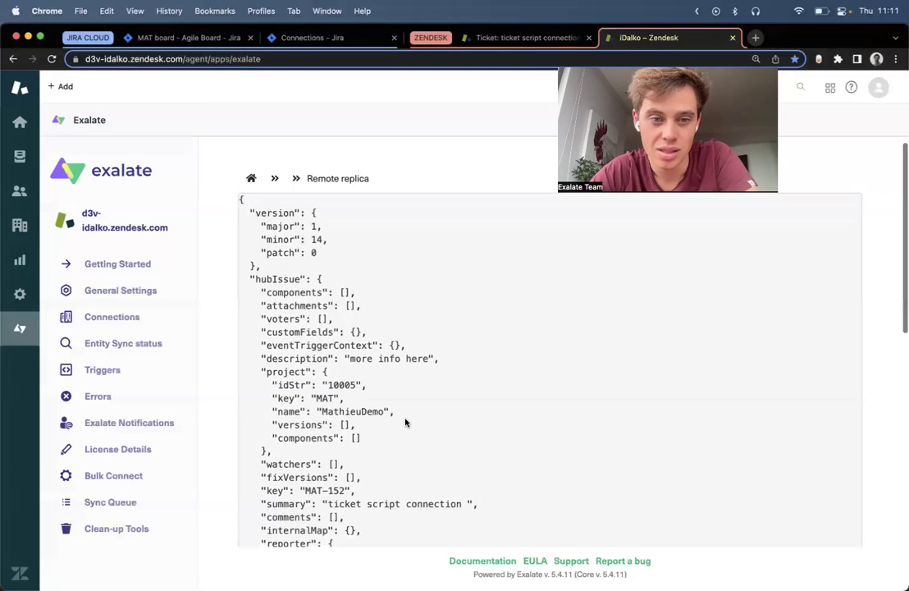
{"action": "scroll", "coordinate": [405, 423], "scroll_direction": "down", "scroll_amount": 3}
{"action": "left_click_drag", "start_coordinate": [296, 187], "coordinate": [305, 354]}
{"action": "left_click", "coordinate": [304, 380]}
{"action": "scroll", "coordinate": [305, 381], "scroll_direction": "down", "scroll_amount": 5}
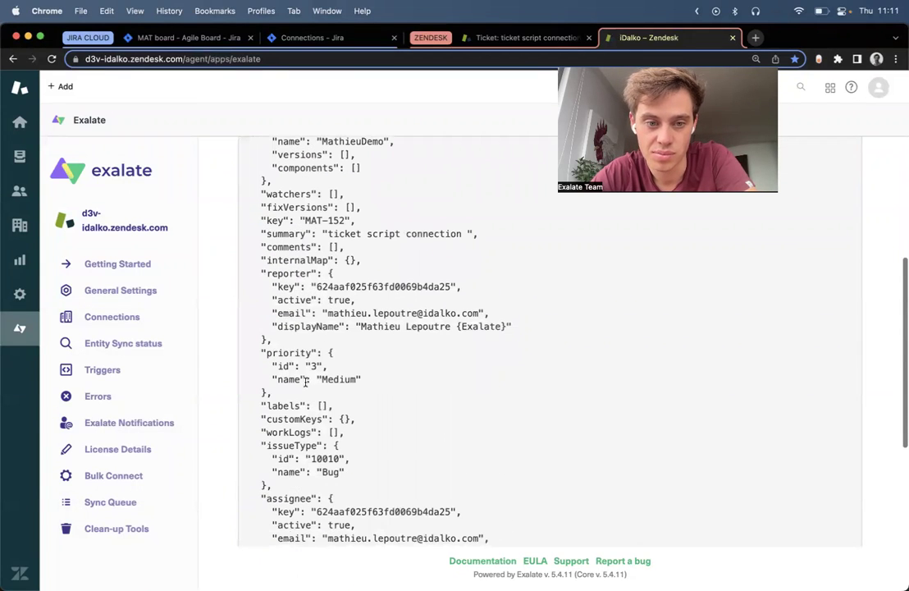
{"action": "scroll", "coordinate": [305, 382], "scroll_direction": "down", "scroll_amount": 2}
{"action": "scroll", "coordinate": [305, 382], "scroll_direction": "up", "scroll_amount": 2}
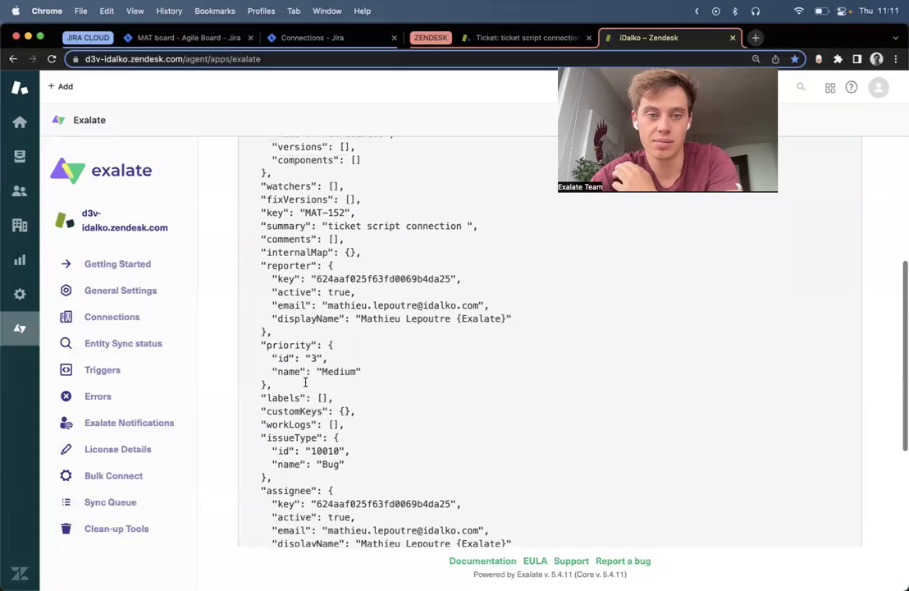
{"action": "scroll", "coordinate": [312, 270], "scroll_direction": "up", "scroll_amount": 1}
Step: Return to the "ticket script connection" issue in Jira and set its Color Name field to "the skye is blue!"
{"action": "left_click", "coordinate": [181, 38]}
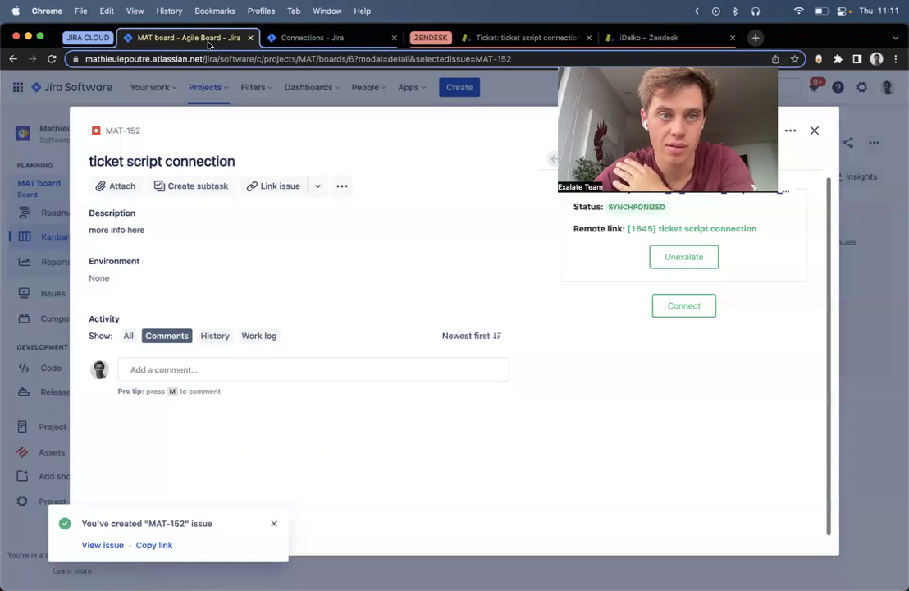
{"action": "left_click", "coordinate": [555, 160]}
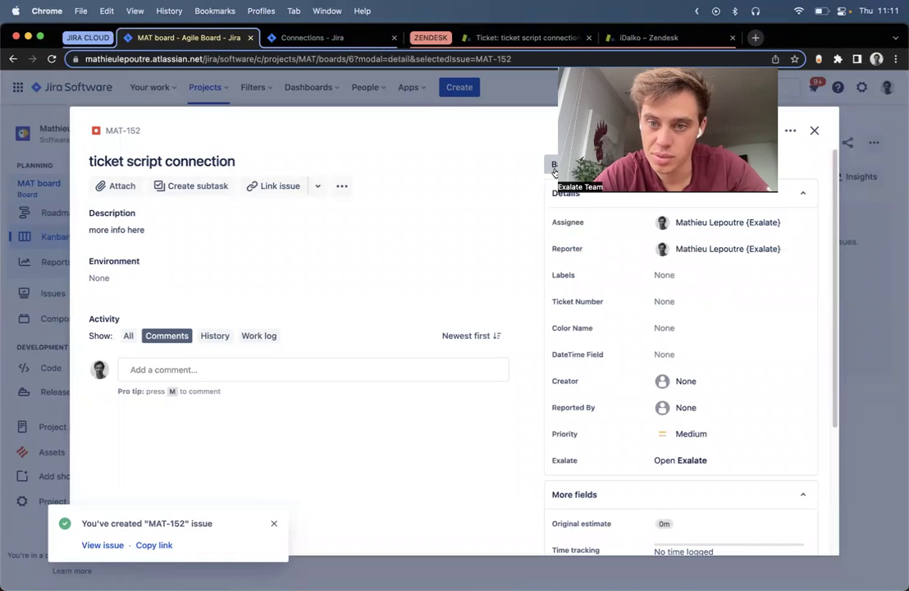
{"action": "left_click", "coordinate": [670, 324]}
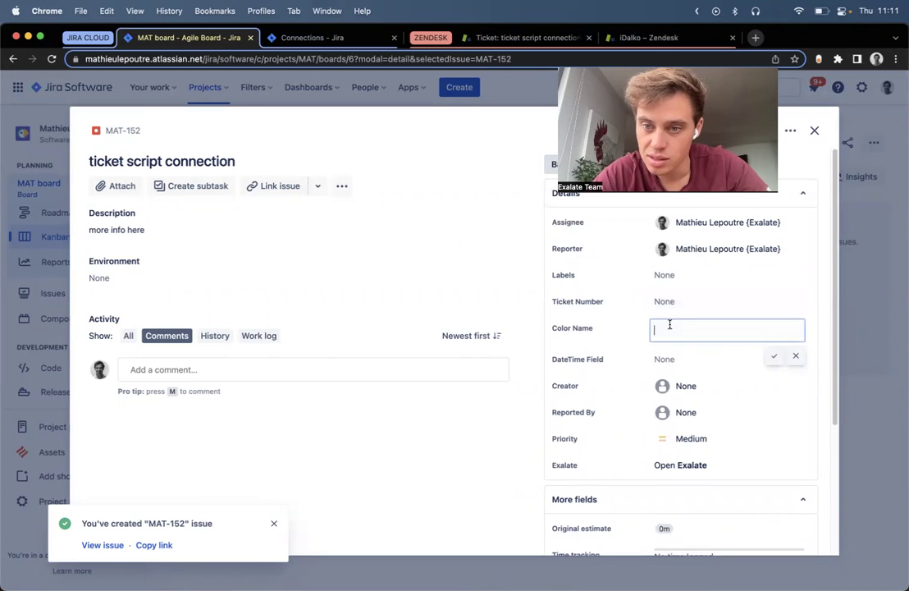
{"action": "type", "text": "the skye is blue"}
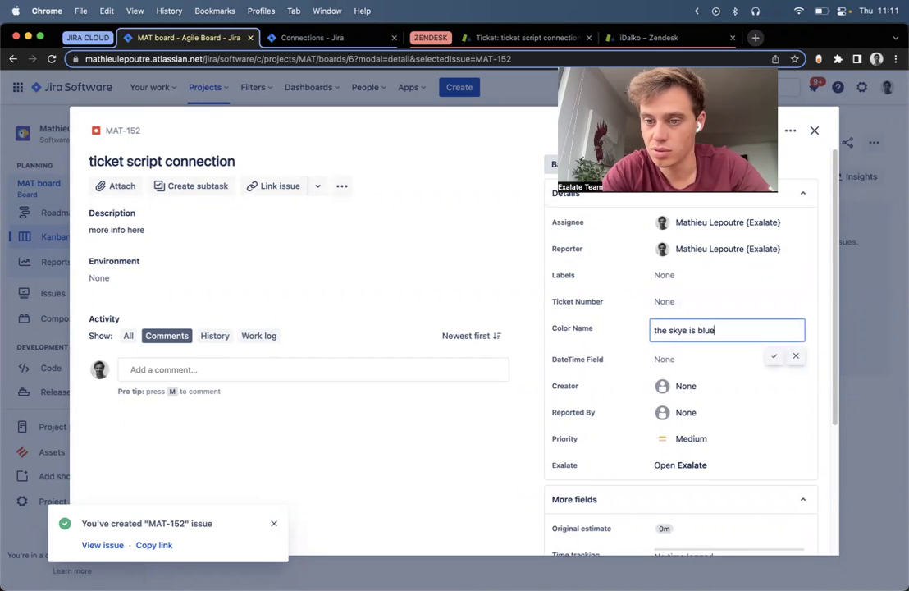
{"action": "type", "text": "!"}
{"action": "left_click", "coordinate": [773, 355]}
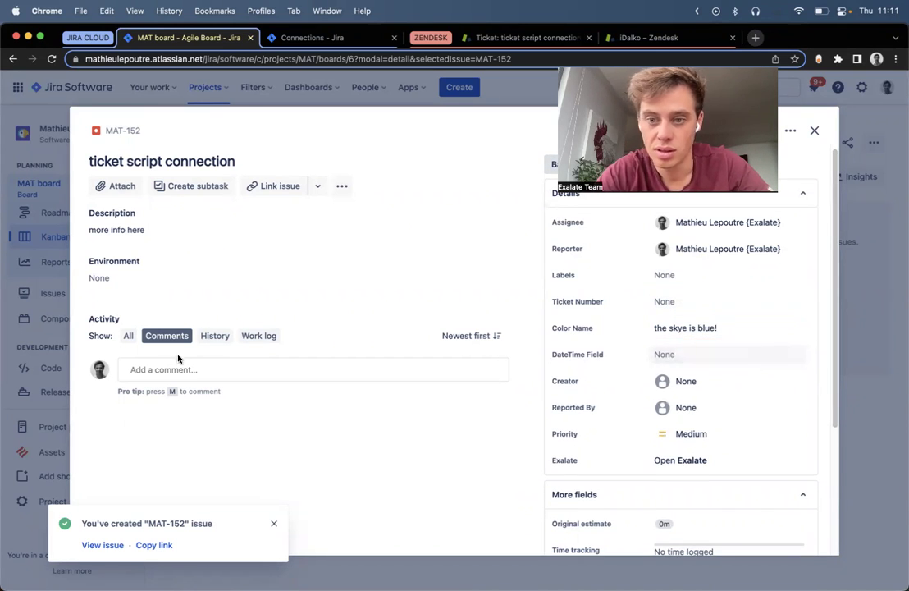
Step: Add the comment "update 1" to the Jira issue
{"action": "left_click", "coordinate": [179, 378]}
{"action": "type", "text": "update 1"}
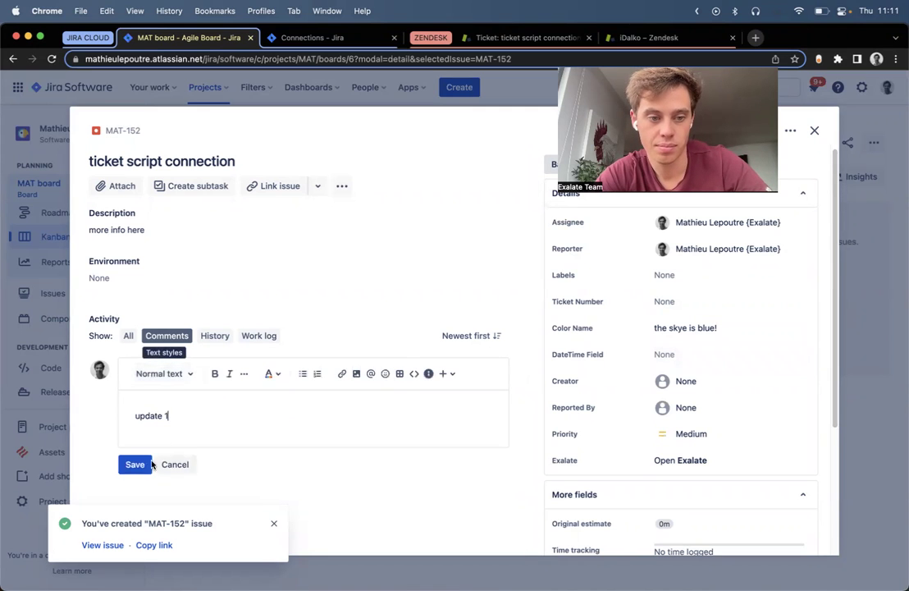
{"action": "left_click", "coordinate": [134, 463]}
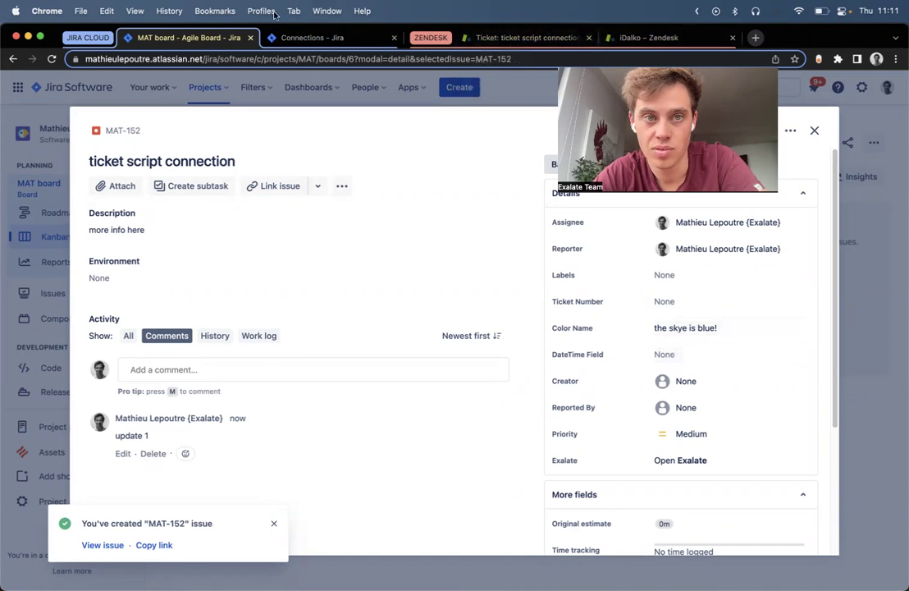
Step: Review the replica.customfield1 line in Jira's outgoing sync script
{"action": "left_click", "coordinate": [275, 37]}
{"action": "left_click_drag", "start_coordinate": [430, 439], "coordinate": [247, 439]}
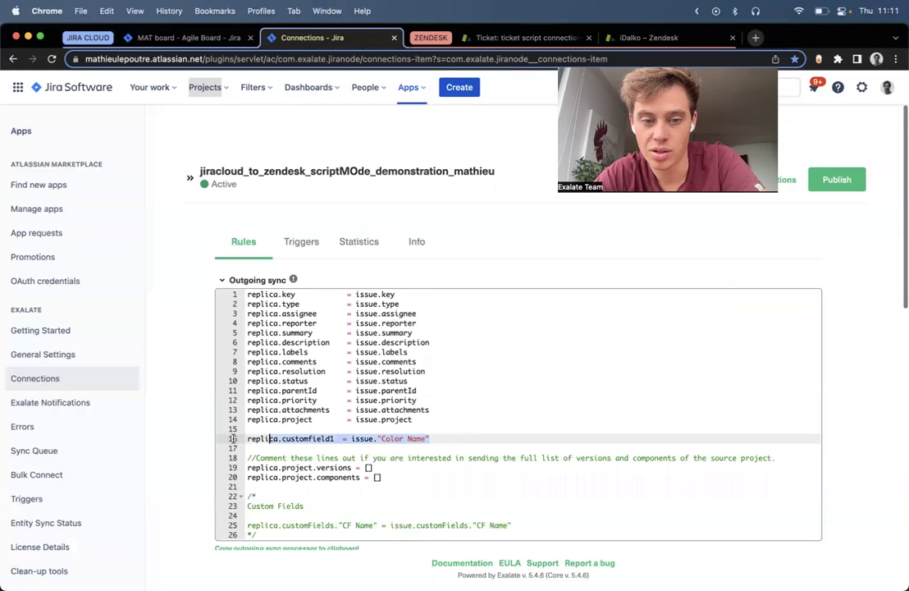
{"action": "left_click", "coordinate": [373, 441]}
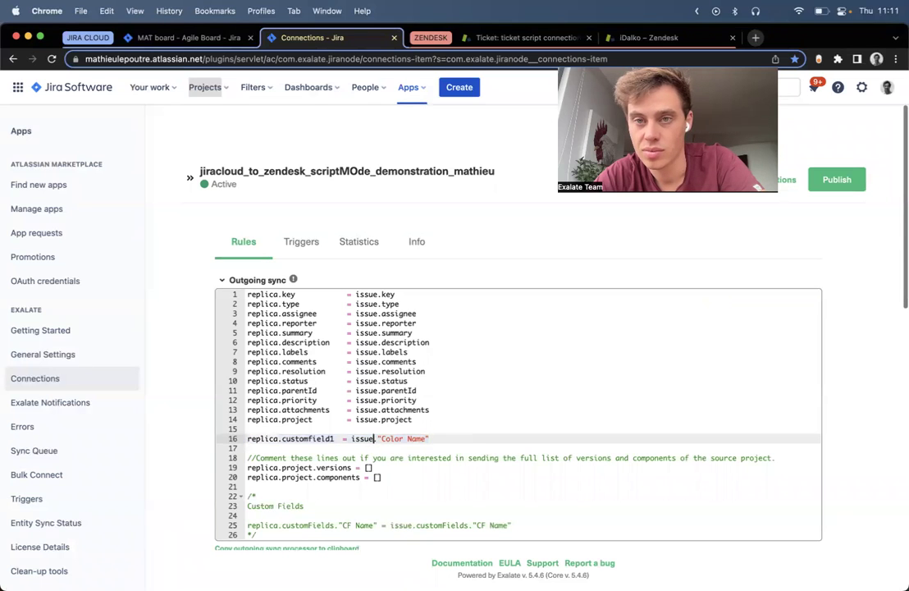
Step: In Zendesk's Exalate app, look up the sync status of ticket 1645 again and show its updated remote replica
{"action": "left_click", "coordinate": [625, 38]}
{"action": "scroll", "coordinate": [445, 250], "scroll_direction": "up", "scroll_amount": 5}
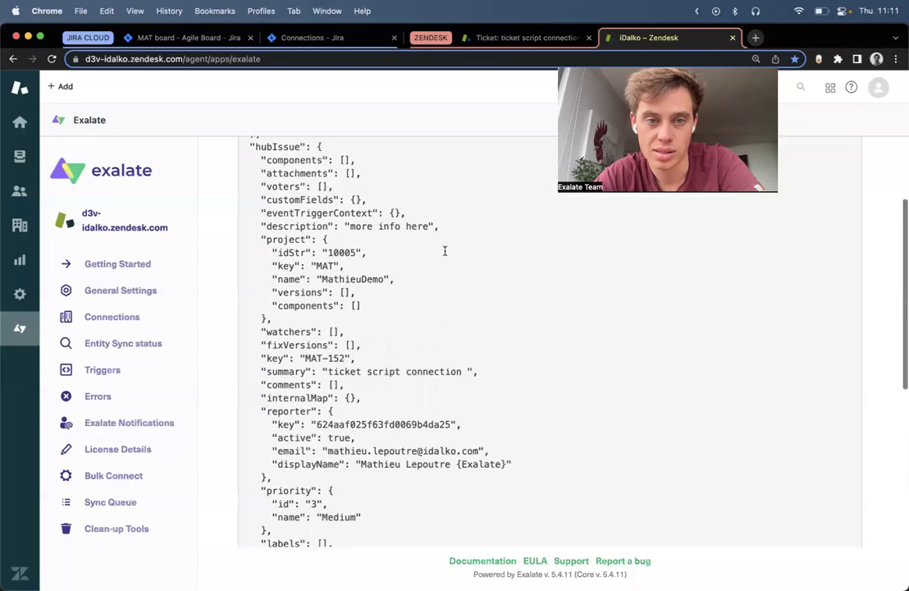
{"action": "left_click", "coordinate": [250, 191]}
{"action": "left_click", "coordinate": [303, 335]}
{"action": "type", "text": "1645"}
{"action": "left_click", "coordinate": [471, 342]}
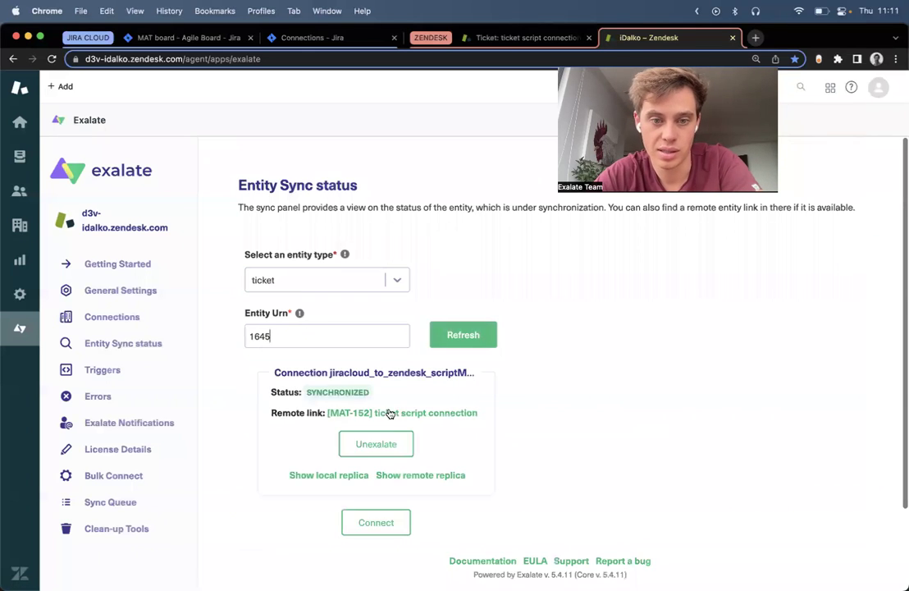
{"action": "left_click", "coordinate": [405, 475]}
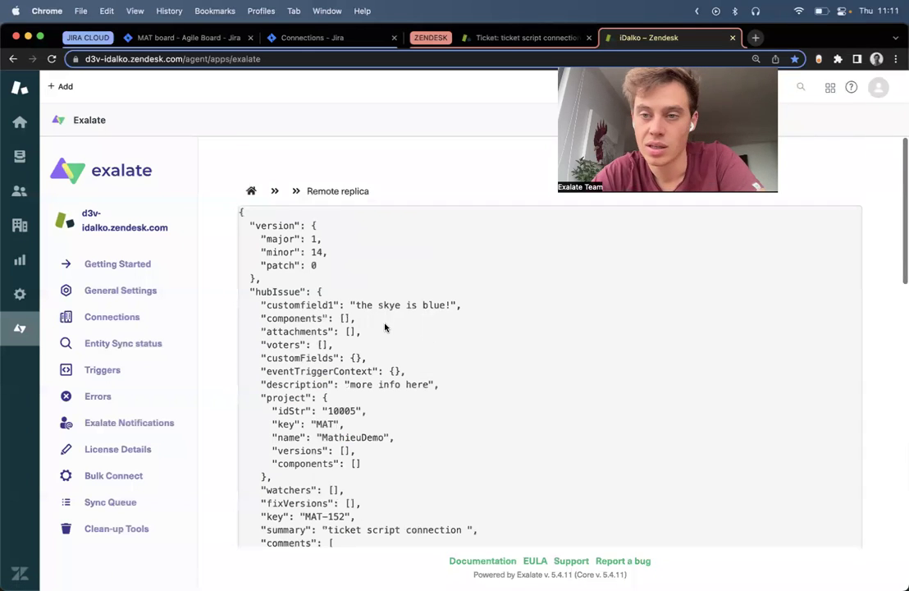
Step: Check the customfield1 entry and its value in the remote replica
{"action": "left_click_drag", "start_coordinate": [268, 306], "coordinate": [467, 309]}
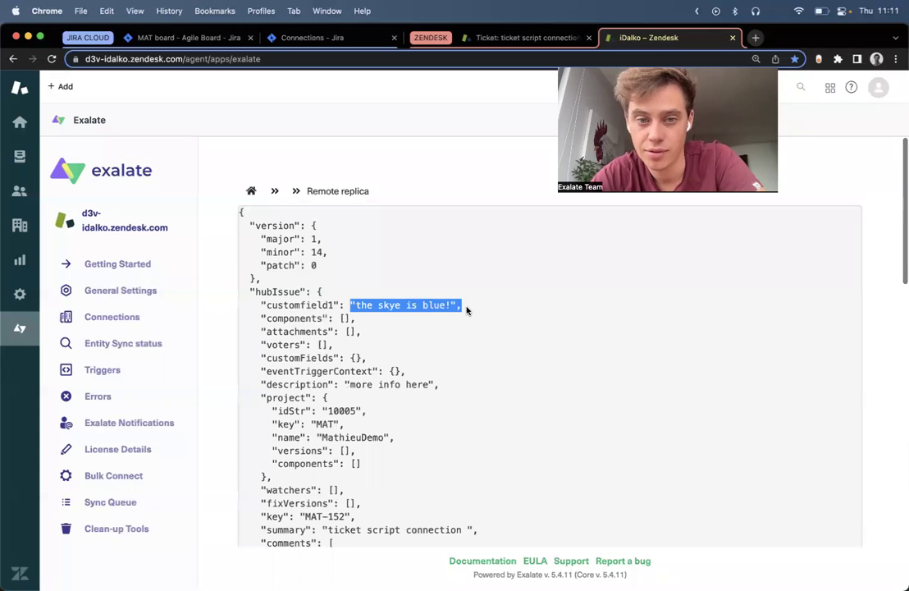
{"action": "left_click", "coordinate": [467, 309]}
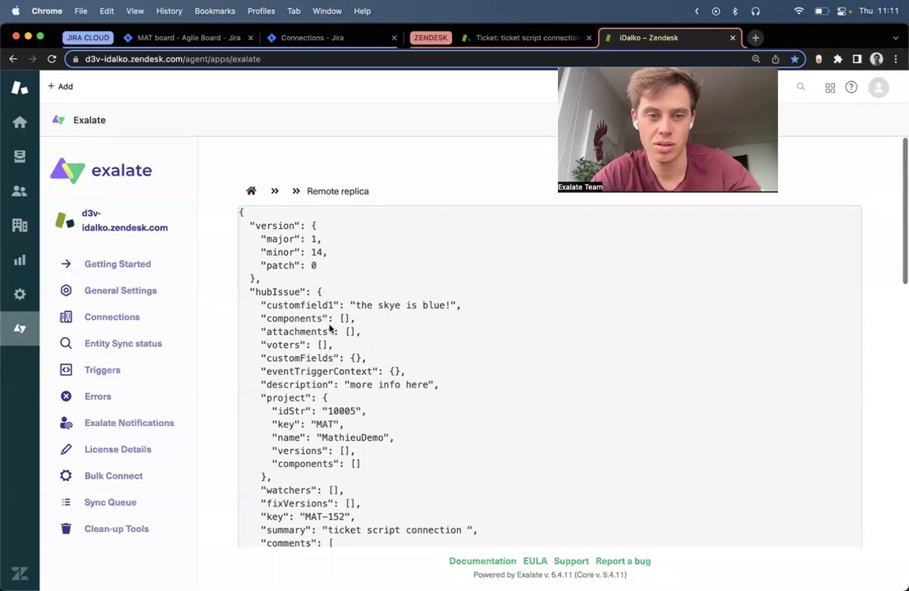
{"action": "double_click", "coordinate": [299, 305]}
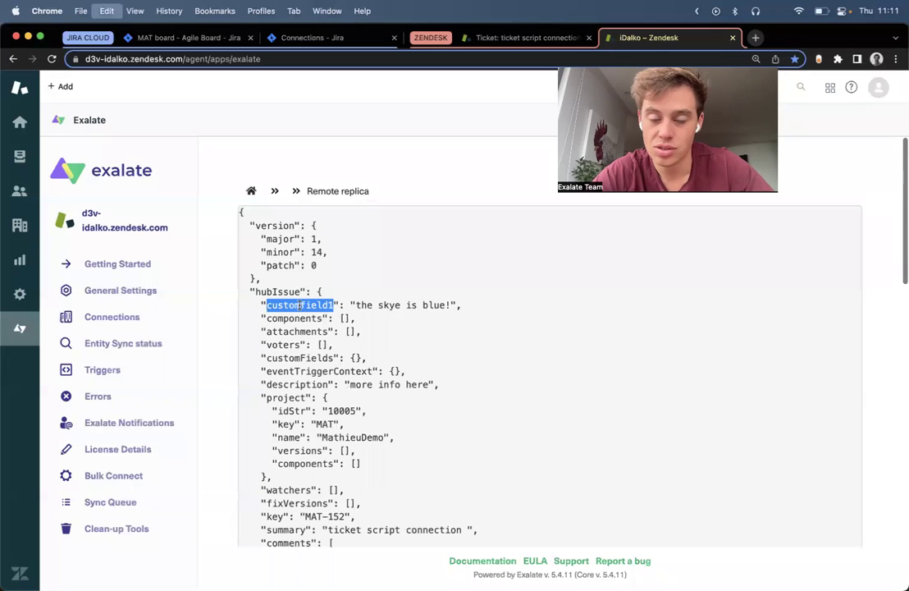
Step: Copy the Asset Serial Number field name from the Zendesk ticket's form
{"action": "left_click", "coordinate": [525, 38]}
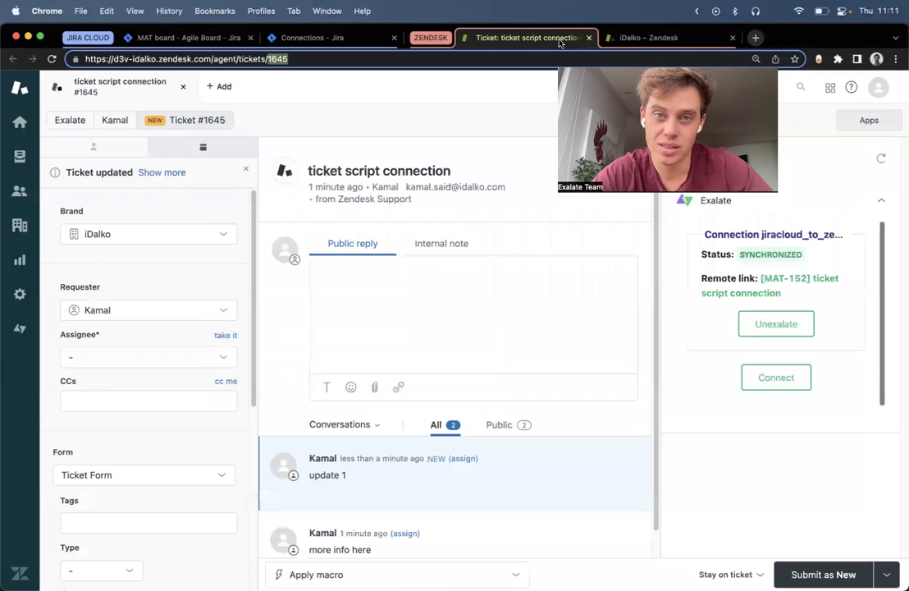
{"action": "scroll", "coordinate": [150, 358], "scroll_direction": "down", "scroll_amount": 8}
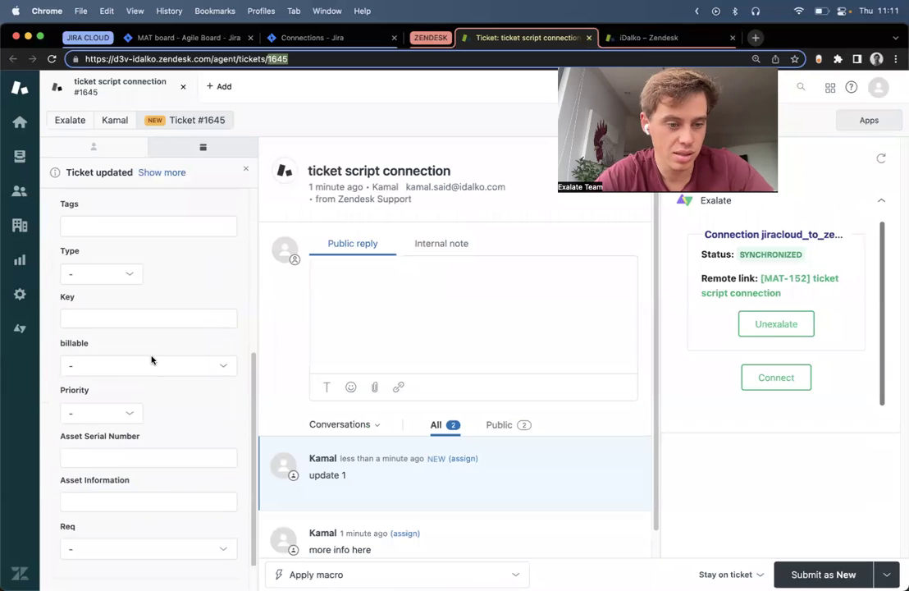
{"action": "left_click", "coordinate": [60, 414]}
{"action": "left_click_drag", "start_coordinate": [168, 409], "coordinate": [59, 413]}
{"action": "key", "text": "super+c"}
Step: In Zendesk's Exalate app, open the script mode demonstration connection for editing
{"action": "left_click", "coordinate": [675, 38]}
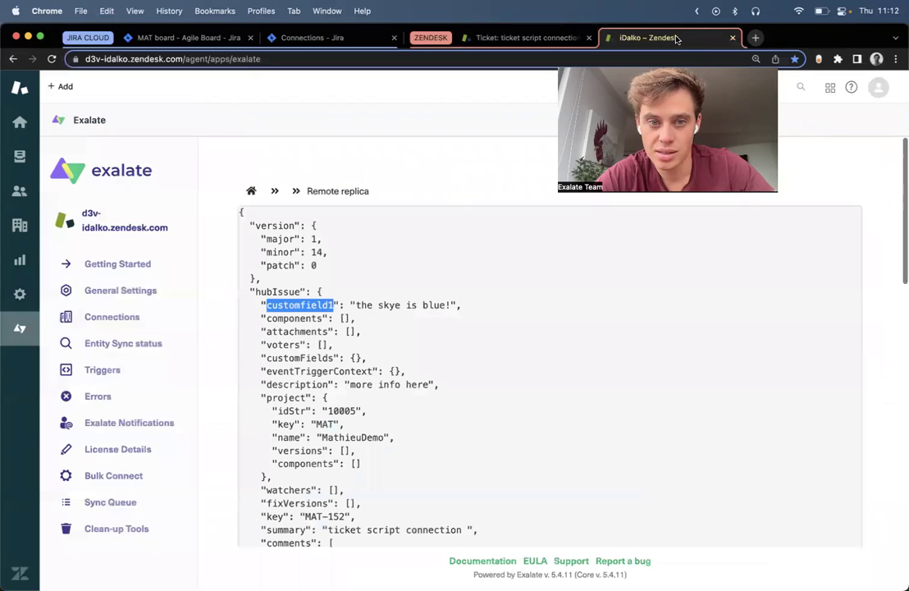
{"action": "left_click", "coordinate": [122, 318]}
{"action": "scroll", "coordinate": [595, 389], "scroll_direction": "down", "scroll_amount": 1}
{"action": "scroll", "coordinate": [747, 369], "scroll_direction": "down", "scroll_amount": 5}
{"action": "scroll", "coordinate": [771, 389], "scroll_direction": "down", "scroll_amount": 5}
{"action": "scroll", "coordinate": [771, 389], "scroll_direction": "up", "scroll_amount": 6}
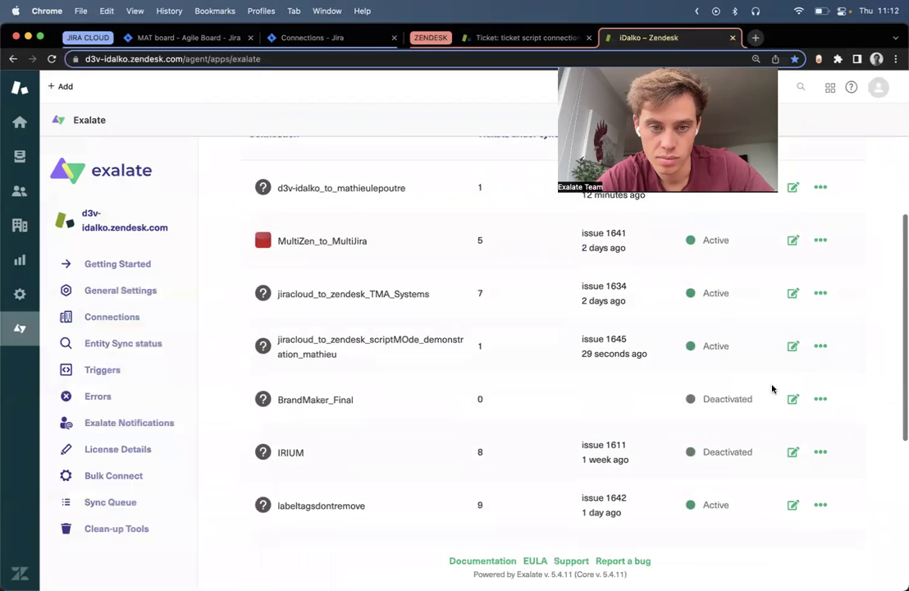
{"action": "left_click", "coordinate": [791, 346]}
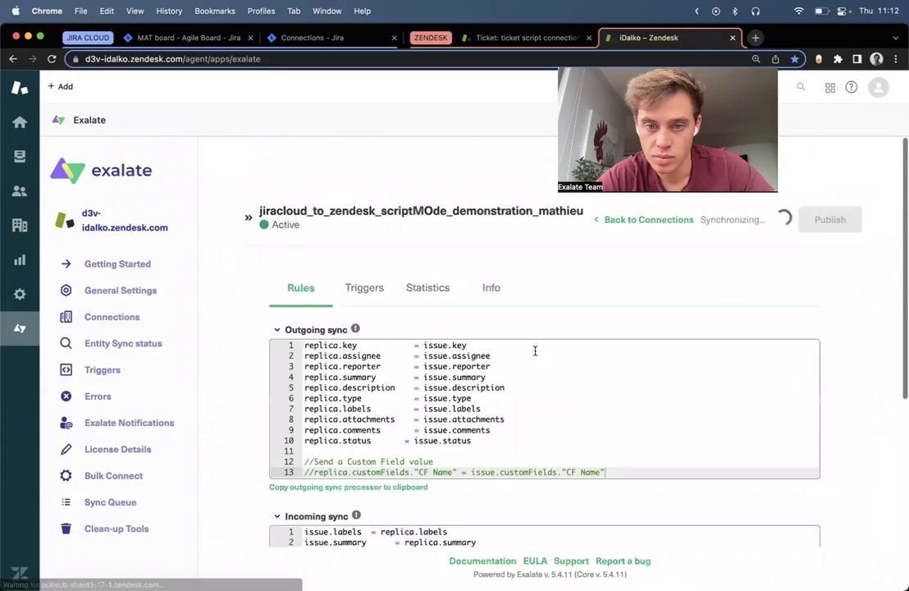
Step: Add the line issue."Asset Serial Number" = replica.customfield1 below issue.comments in the incoming sync script and publish the connection
{"action": "scroll", "coordinate": [535, 350], "scroll_direction": "down", "scroll_amount": 4}
{"action": "scroll", "coordinate": [535, 350], "scroll_direction": "down", "scroll_amount": 2}
{"action": "left_click", "coordinate": [540, 336]}
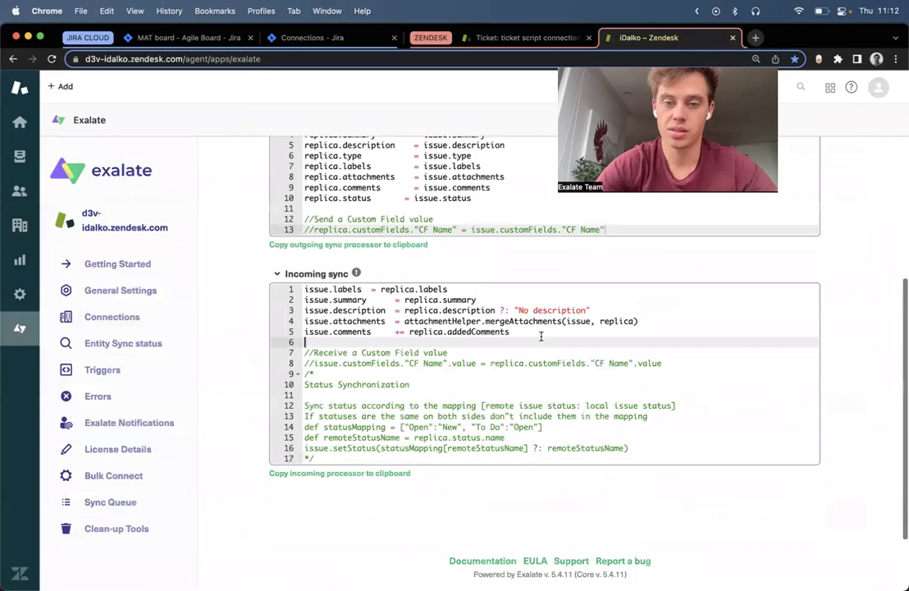
{"action": "key", "text": "Return"}
{"action": "key", "text": "Return"}
{"action": "key", "text": "Return"}
{"action": "key", "text": "Up"}
{"action": "type", "text": "issue"}
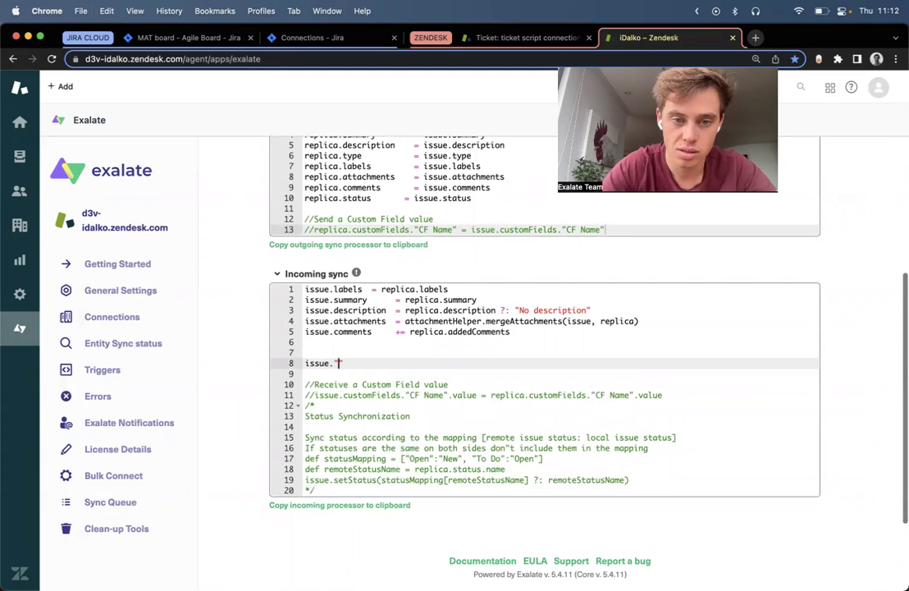
{"action": "type", "text": ".\""}
{"action": "key", "text": "super+v"}
{"action": "key", "text": "BackSpace"}
{"action": "type", "text": "= replica.cust"}
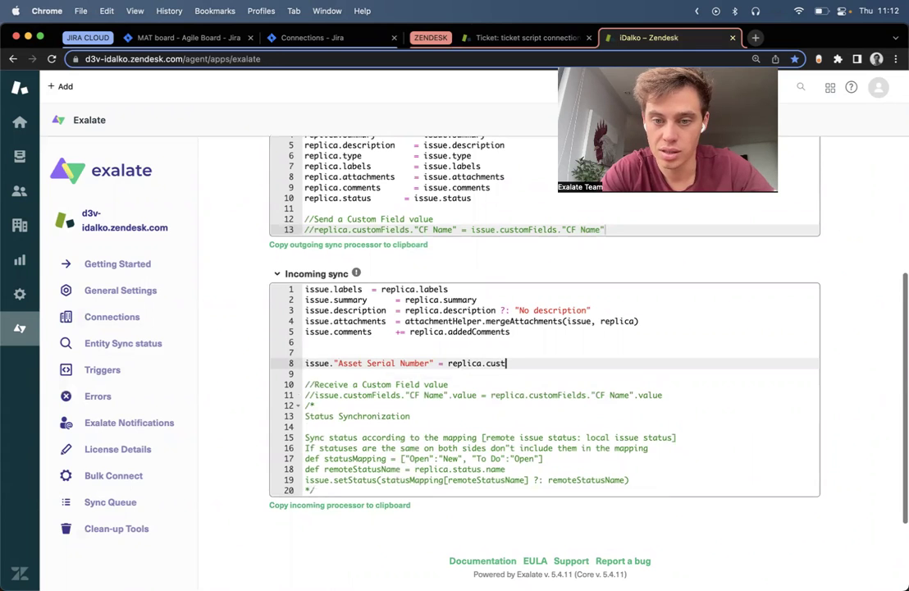
{"action": "type", "text": "om"}
{"action": "key", "text": "BackSpace"}
{"action": "type", "text": "omfield1"}
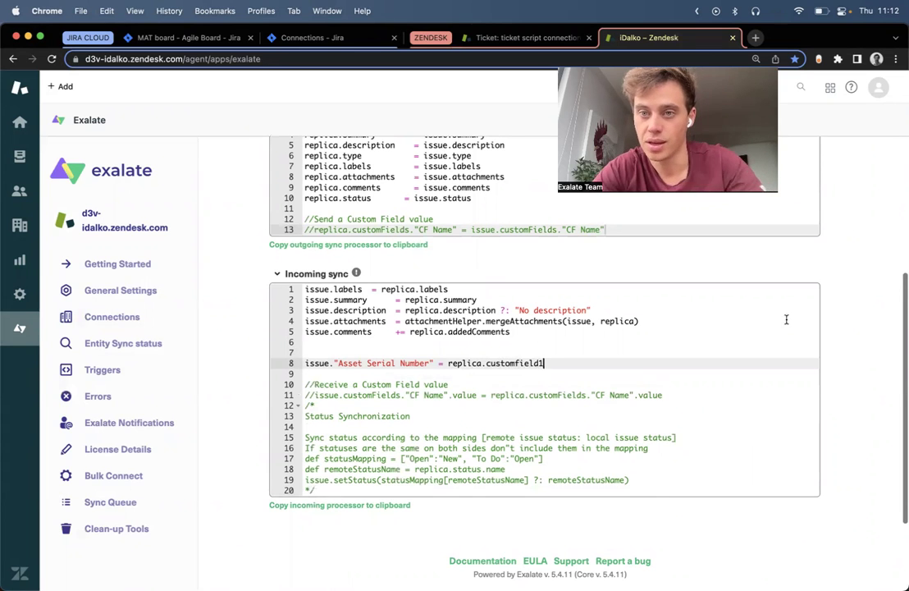
{"action": "scroll", "coordinate": [786, 319], "scroll_direction": "up", "scroll_amount": 5}
{"action": "left_click", "coordinate": [828, 219]}
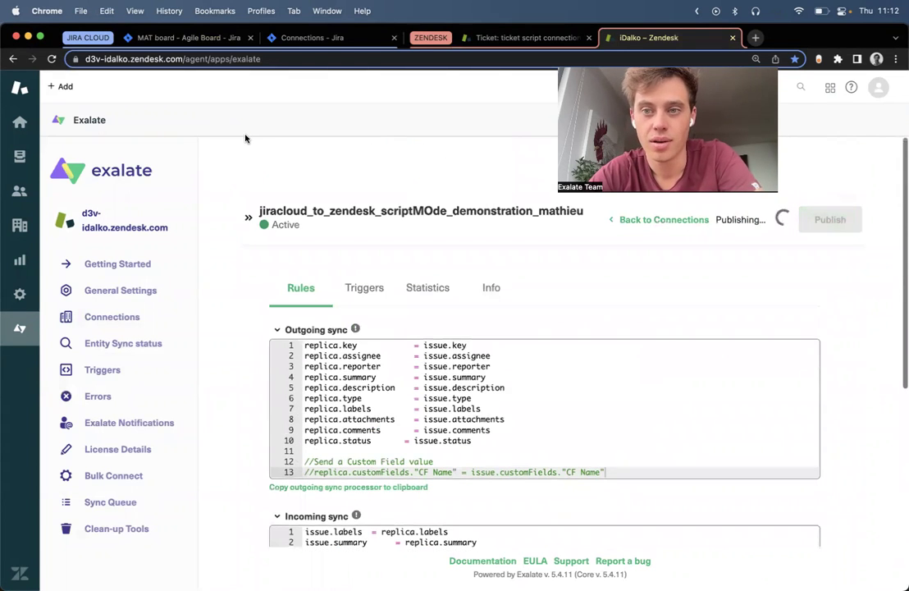
Step: Add the comment "update 2" to Jira issue MAT-152
{"action": "left_click", "coordinate": [188, 39]}
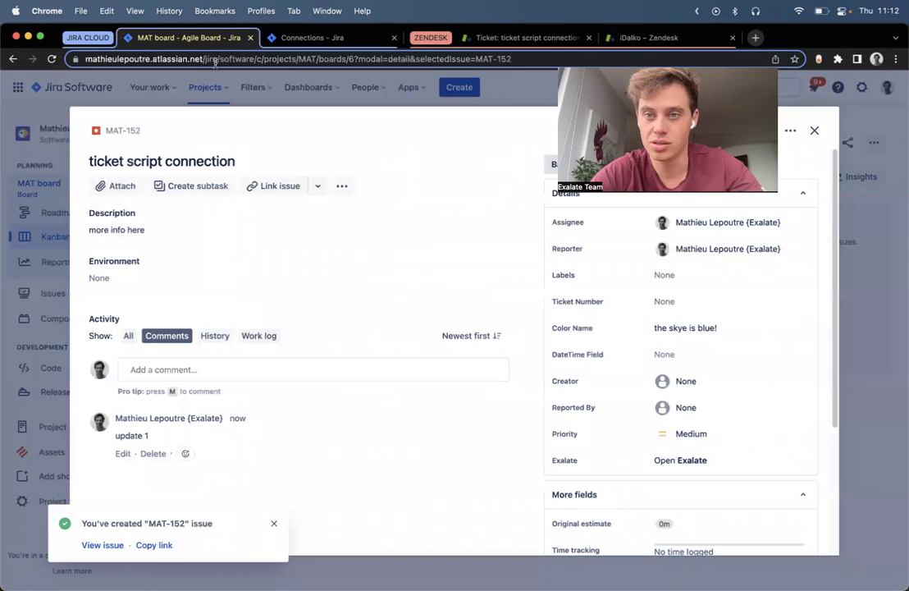
{"action": "left_click", "coordinate": [275, 373]}
{"action": "type", "text": "update 2"}
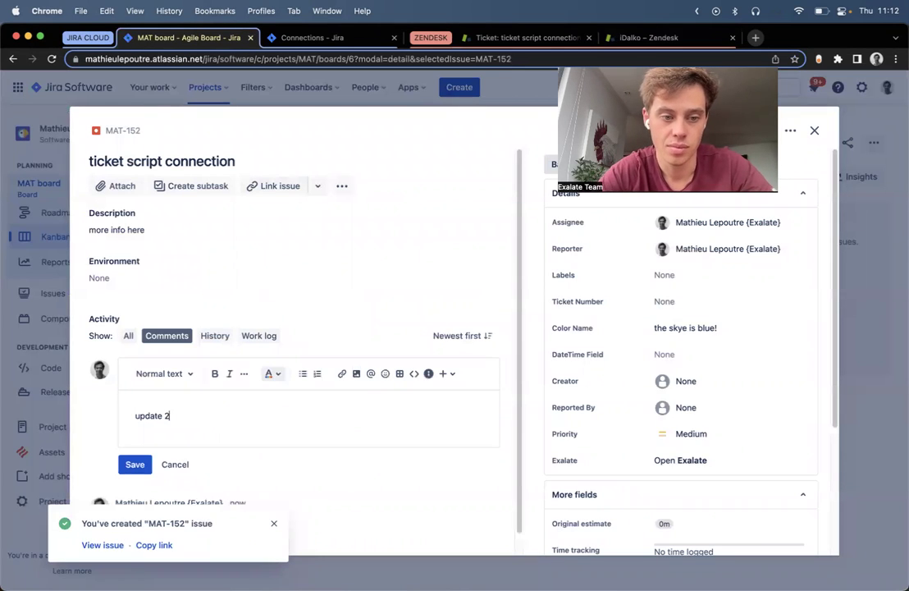
{"action": "left_click", "coordinate": [130, 466]}
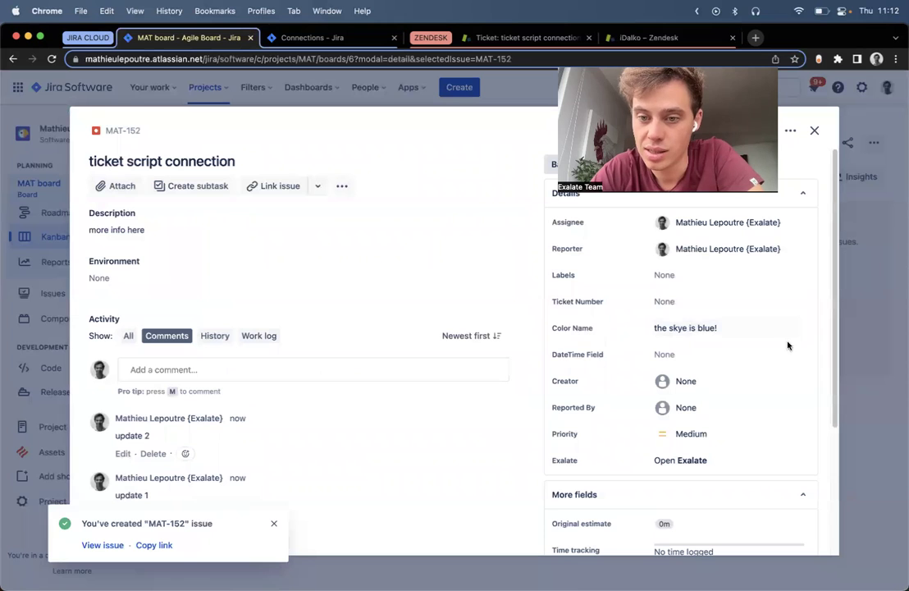
Step: Check the Asset Serial Number value and the latest comment on Zendesk ticket 1645
{"action": "left_click", "coordinate": [533, 39]}
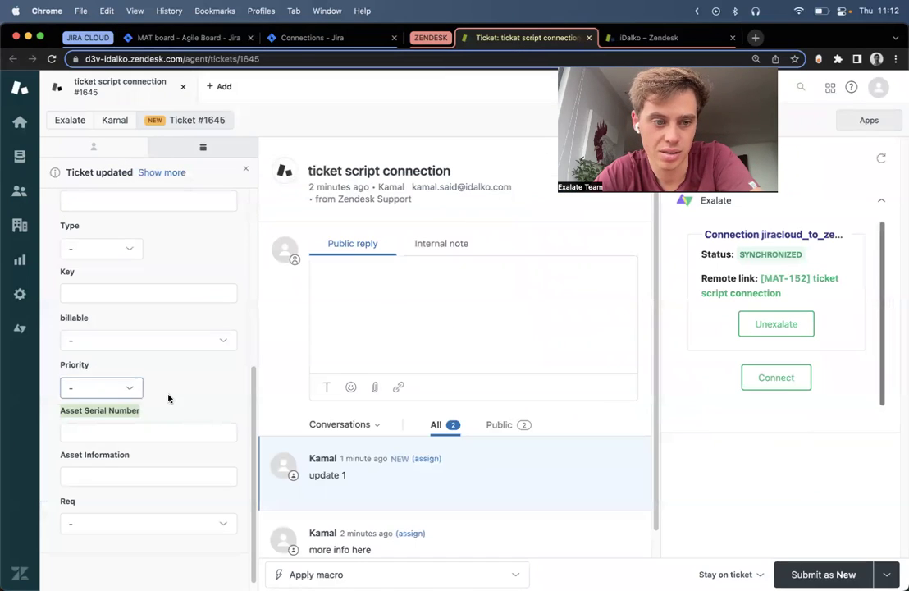
{"action": "left_click", "coordinate": [146, 436]}
{"action": "type", "text": "the skye is blue!"}
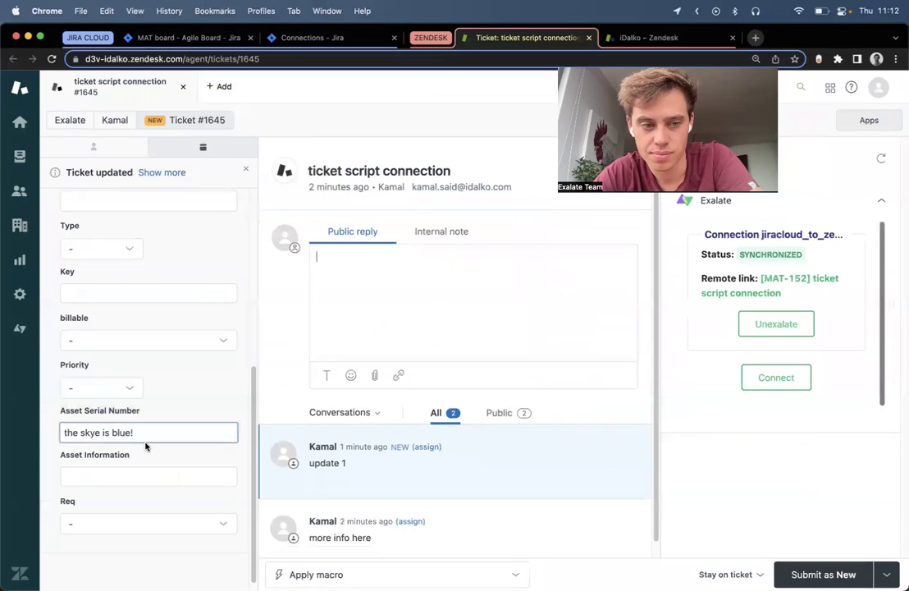
{"action": "scroll", "coordinate": [106, 432], "scroll_direction": "up", "scroll_amount": 5}
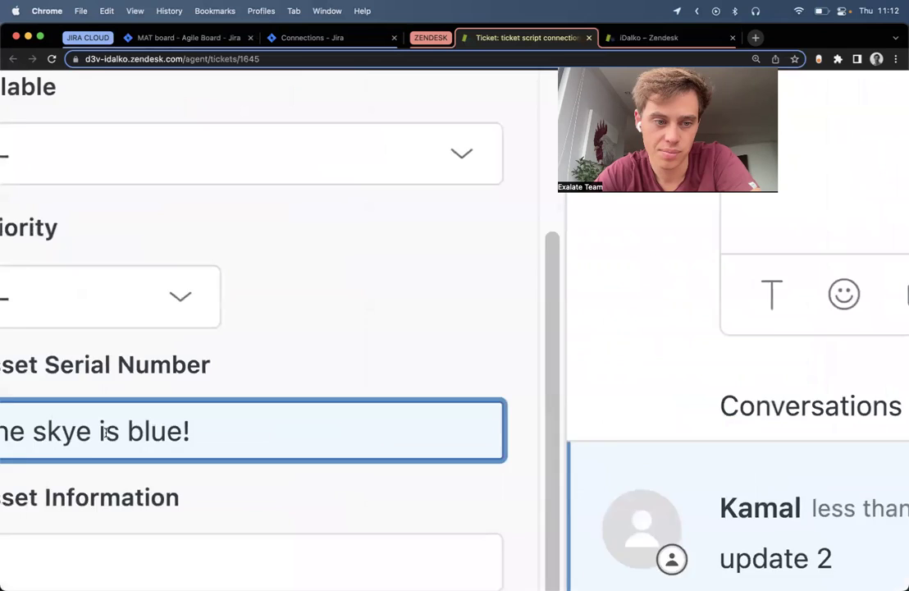
{"action": "scroll", "coordinate": [106, 433], "scroll_direction": "left", "scroll_amount": 3}
{"action": "scroll", "coordinate": [268, 386], "scroll_direction": "down", "scroll_amount": 2}
{"action": "scroll", "coordinate": [268, 387], "scroll_direction": "down", "scroll_amount": 5}
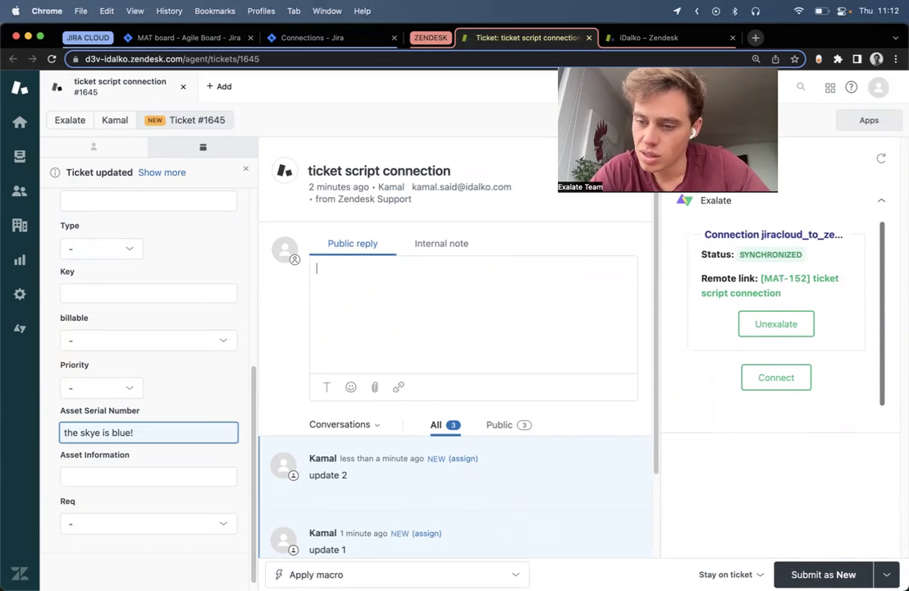
Step: Compare the status options for submitting the Zendesk ticket with the status columns on Jira's Kanban board
{"action": "left_click", "coordinate": [885, 575]}
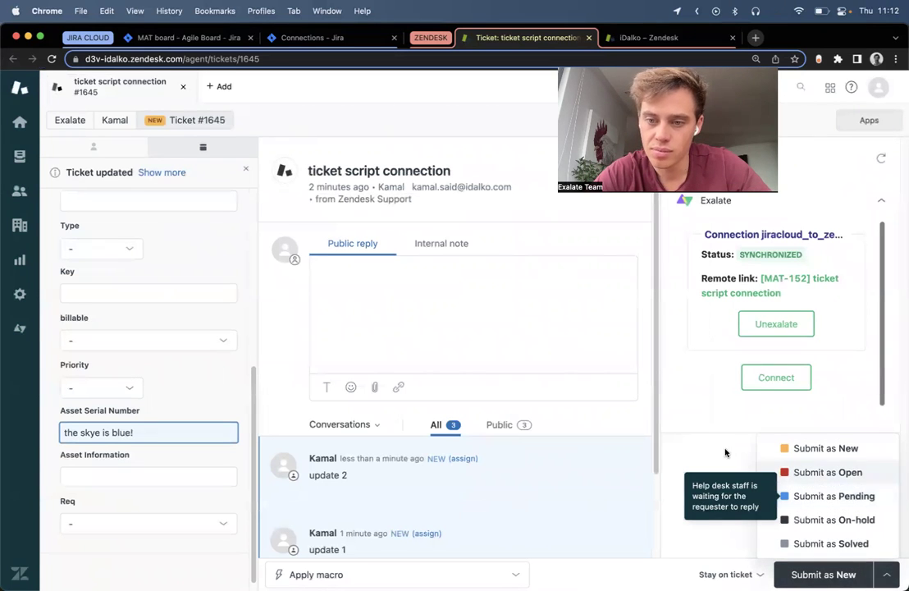
{"action": "left_click", "coordinate": [182, 36]}
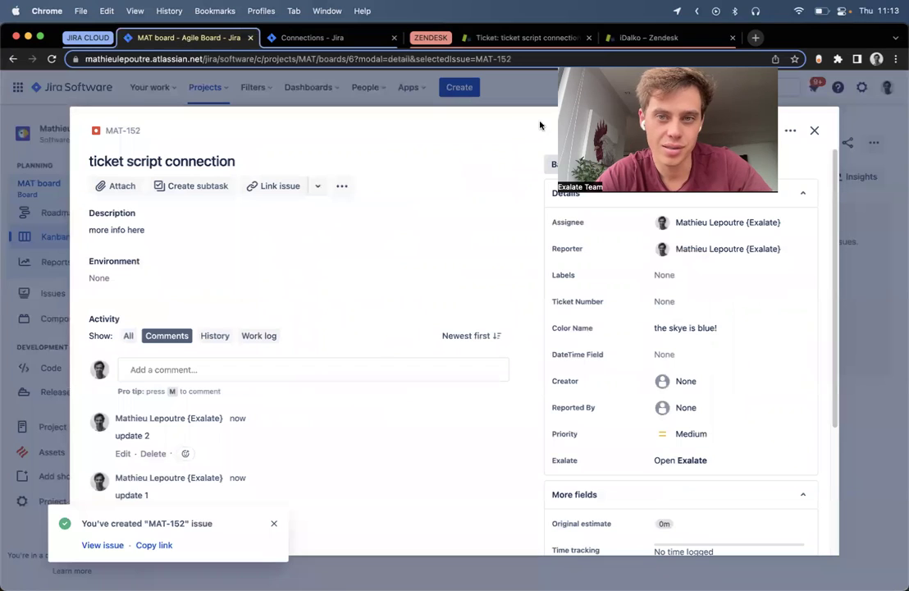
{"action": "left_click", "coordinate": [467, 104]}
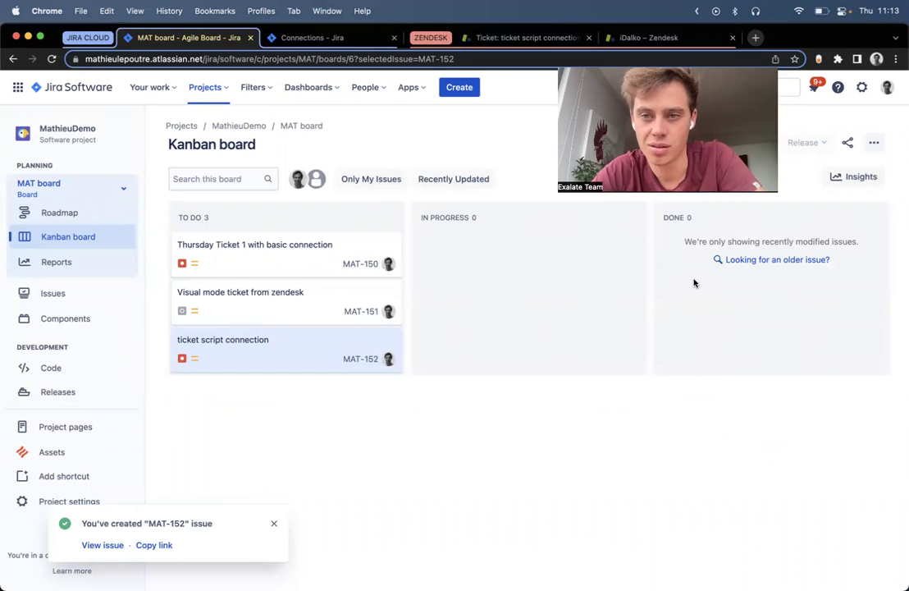
Step: Review the replica.status line in the outgoing sync script of Zendesk's Exalate connection
{"action": "left_click", "coordinate": [616, 38]}
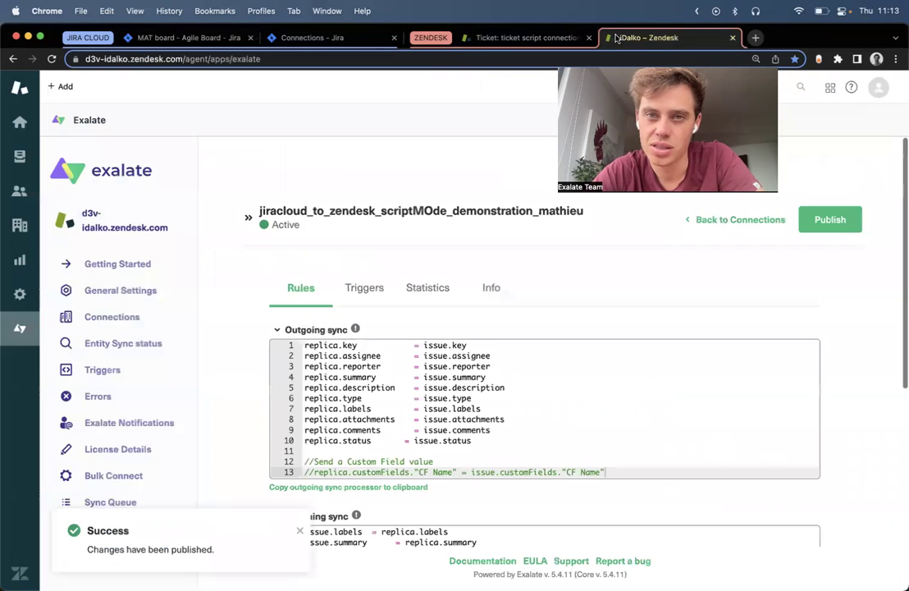
{"action": "scroll", "coordinate": [345, 344], "scroll_direction": "down", "scroll_amount": 3}
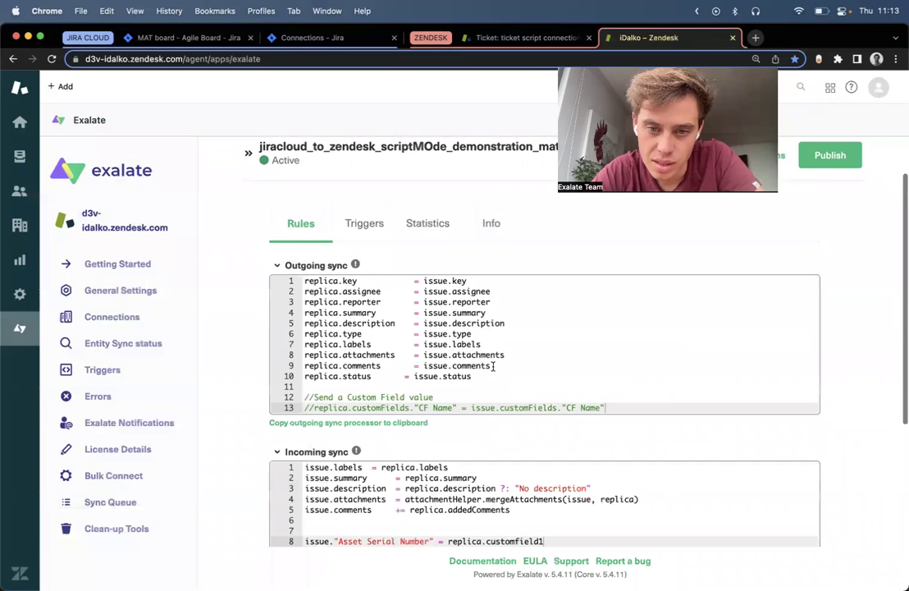
{"action": "left_click_drag", "start_coordinate": [478, 375], "coordinate": [242, 378]}
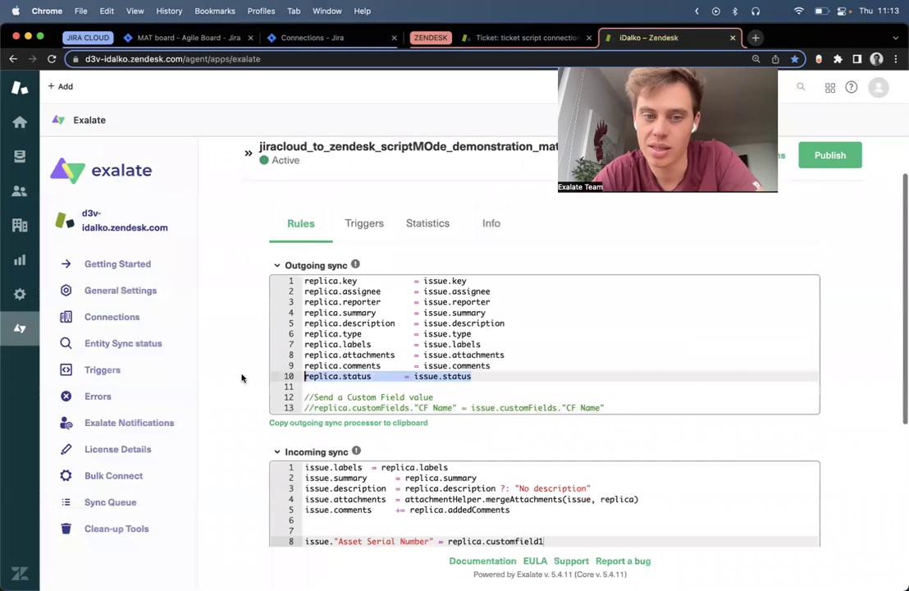
{"action": "left_click", "coordinate": [391, 376]}
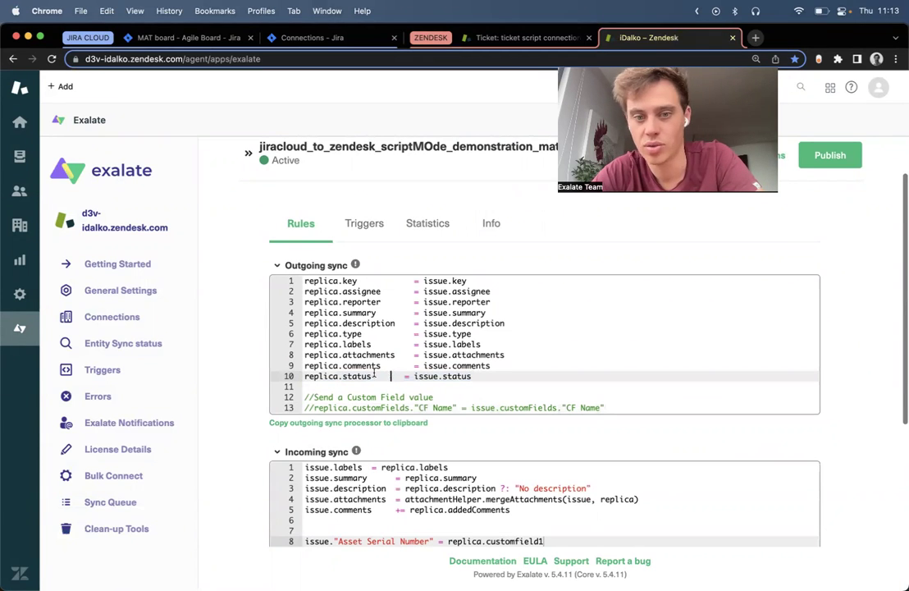
Step: In the incoming sync script of Jira's connection, insert two blank lines after the issue.labels line
{"action": "left_click", "coordinate": [333, 36]}
{"action": "scroll", "coordinate": [314, 420], "scroll_direction": "down", "scroll_amount": 5}
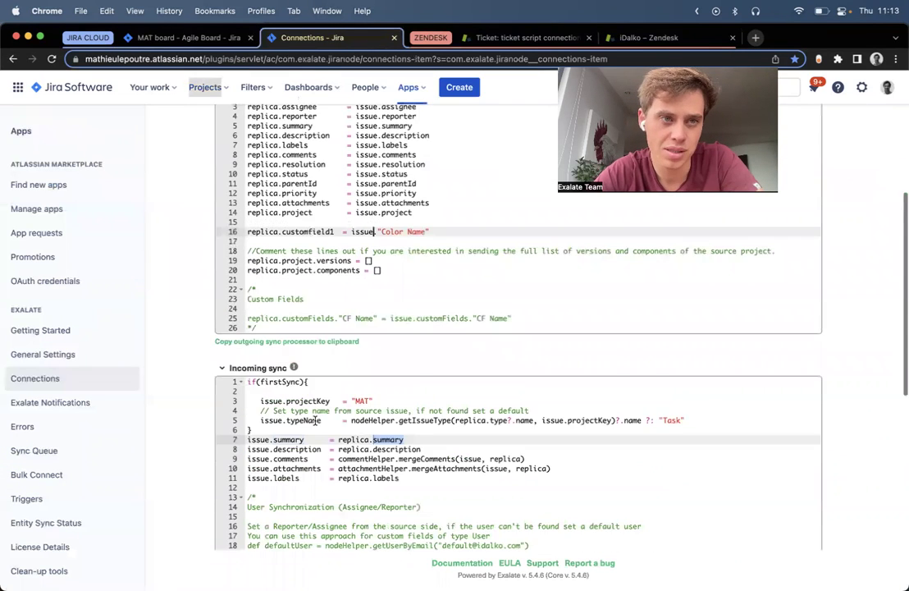
{"action": "scroll", "coordinate": [455, 293], "scroll_direction": "down", "scroll_amount": 1}
{"action": "left_click", "coordinate": [455, 293]}
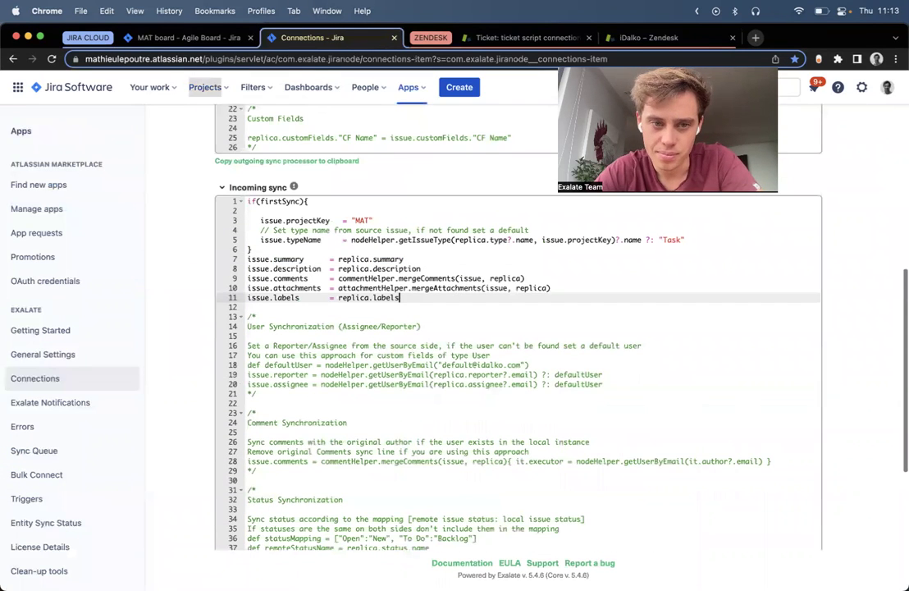
{"action": "key", "text": "Return"}
{"action": "key", "text": "Return"}
Step: Review the commented user, comment, status and custom field synchronization blocks in Jira's incoming sync script
{"action": "scroll", "coordinate": [517, 328], "scroll_direction": "down", "scroll_amount": 3}
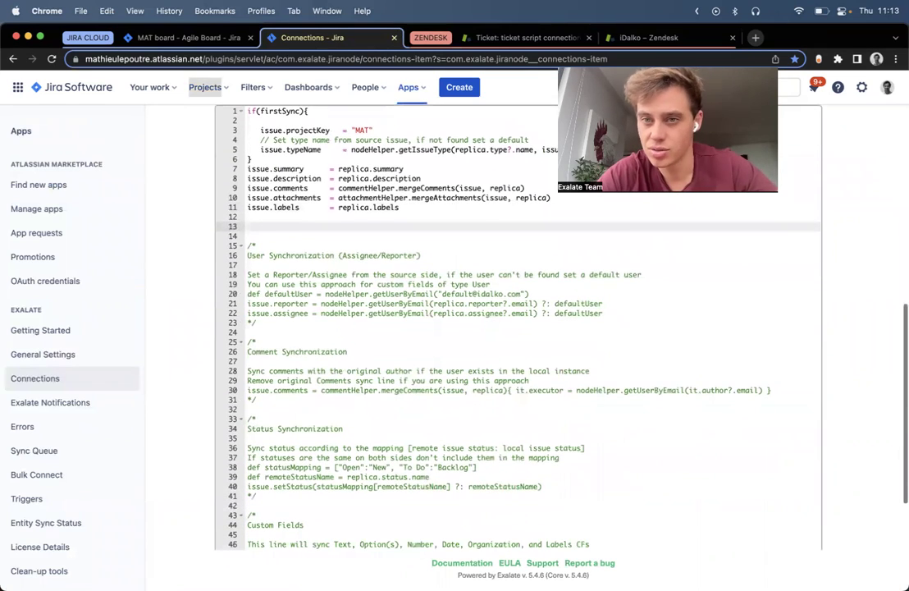
{"action": "left_click_drag", "start_coordinate": [607, 313], "coordinate": [174, 276]}
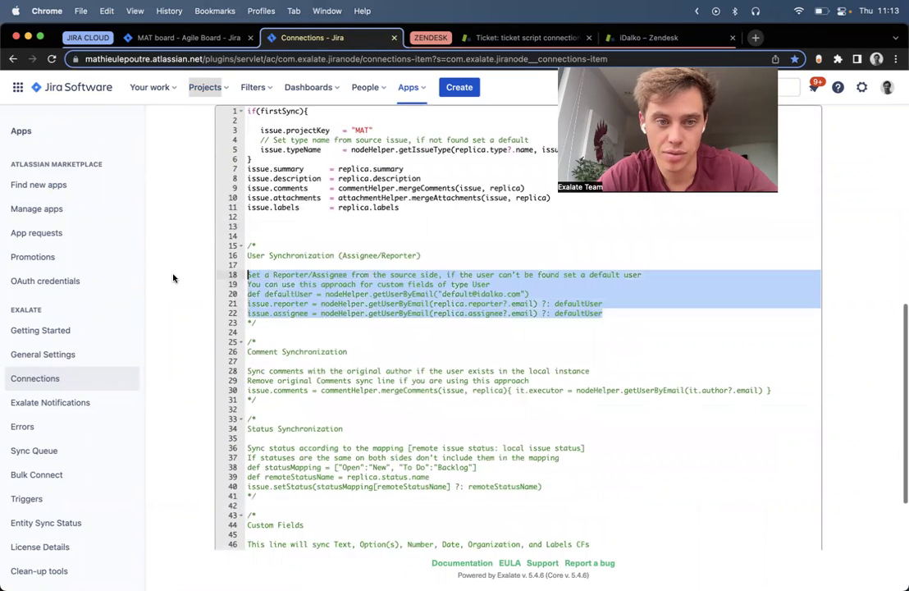
{"action": "scroll", "coordinate": [355, 333], "scroll_direction": "down", "scroll_amount": 2}
{"action": "scroll", "coordinate": [354, 333], "scroll_direction": "down", "scroll_amount": 1}
{"action": "left_click_drag", "start_coordinate": [533, 310], "coordinate": [246, 299]}
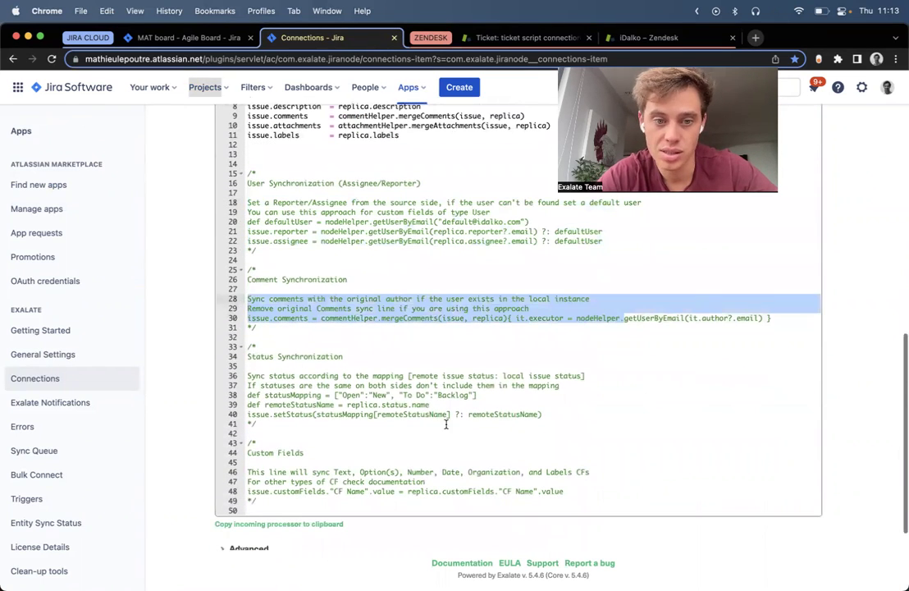
{"action": "left_click", "coordinate": [377, 419]}
{"action": "left_click_drag", "start_coordinate": [378, 420], "coordinate": [246, 354]}
{"action": "left_click_drag", "start_coordinate": [525, 498], "coordinate": [251, 463]}
{"action": "left_click", "coordinate": [394, 424]}
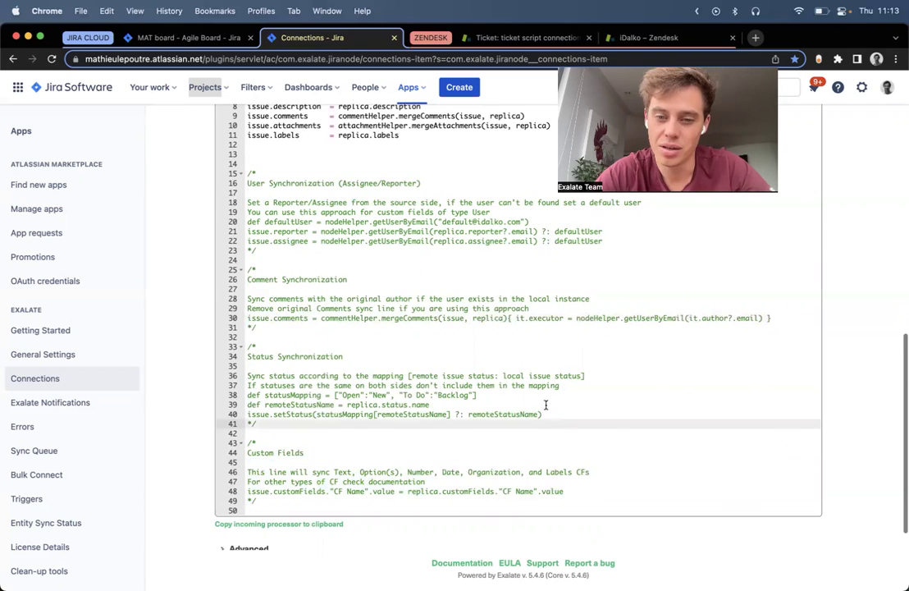
Step: Move the three status mapping code lines from the commented Status Synchronization block to below the issue.labels line
{"action": "left_click_drag", "start_coordinate": [563, 414], "coordinate": [173, 397]}
{"action": "key", "text": "super+c"}
{"action": "key", "text": "BackSpace"}
{"action": "scroll", "coordinate": [271, 287], "scroll_direction": "up", "scroll_amount": 3}
{"action": "left_click", "coordinate": [250, 227]}
{"action": "key", "text": "Return"}
{"action": "key", "text": "super+v"}
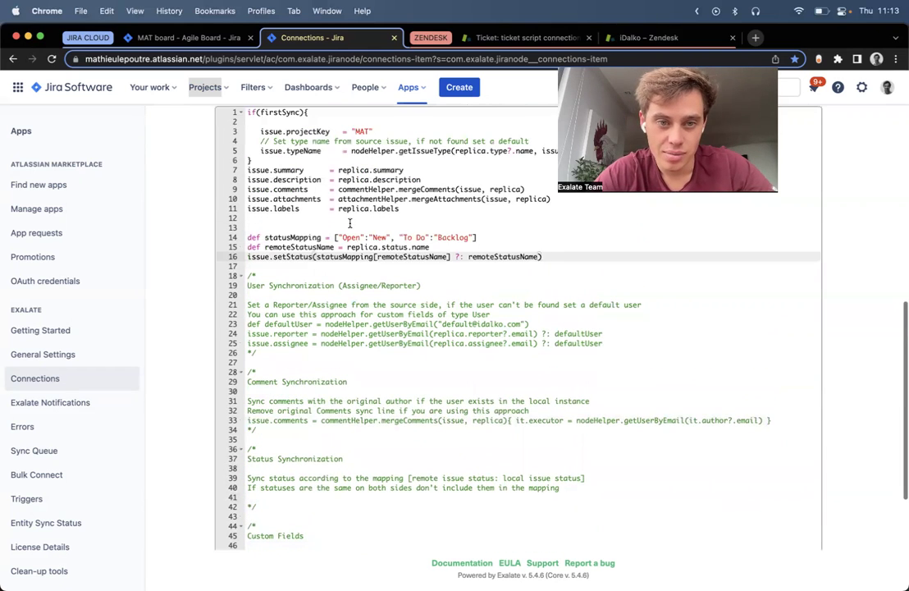
Step: Add the comment line //remote status:local status above the statusMapping definition
{"action": "left_click", "coordinate": [346, 221]}
{"action": "left_click", "coordinate": [345, 227]}
{"action": "type", "text": "//remotemot"}
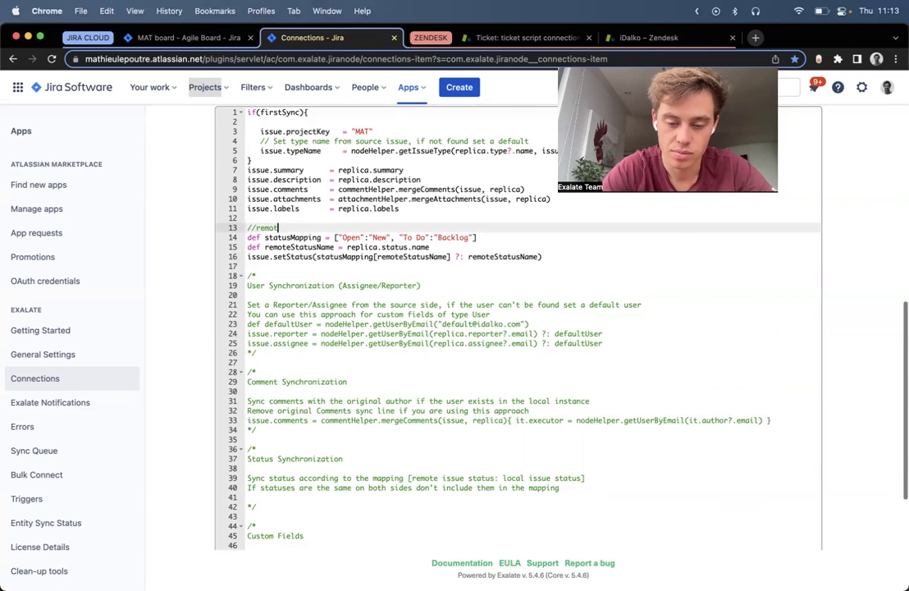
{"action": "type", "text": "e status:local status"}
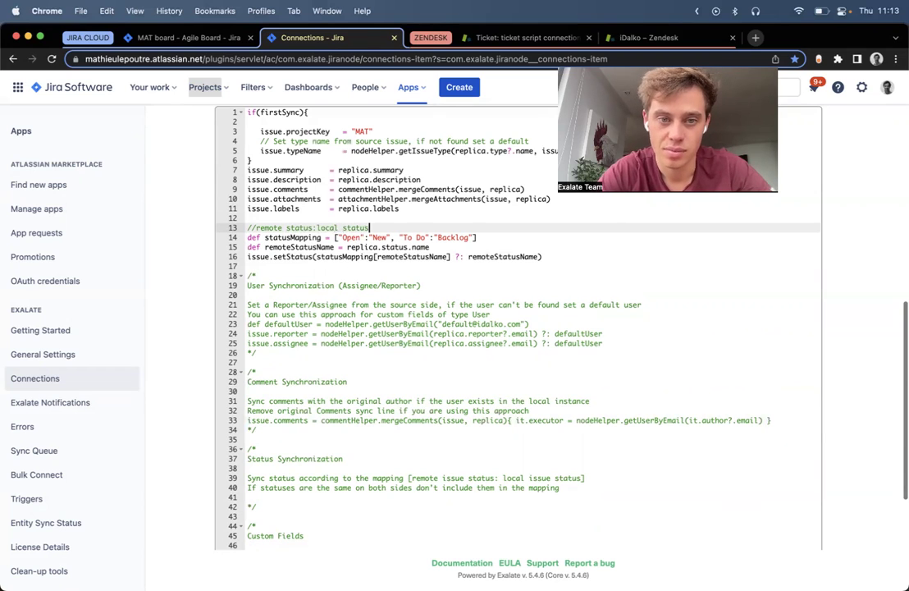
Step: Open a second copy of Jira's Exalate Connections page in a new browser tab
{"action": "left_click", "coordinate": [359, 237]}
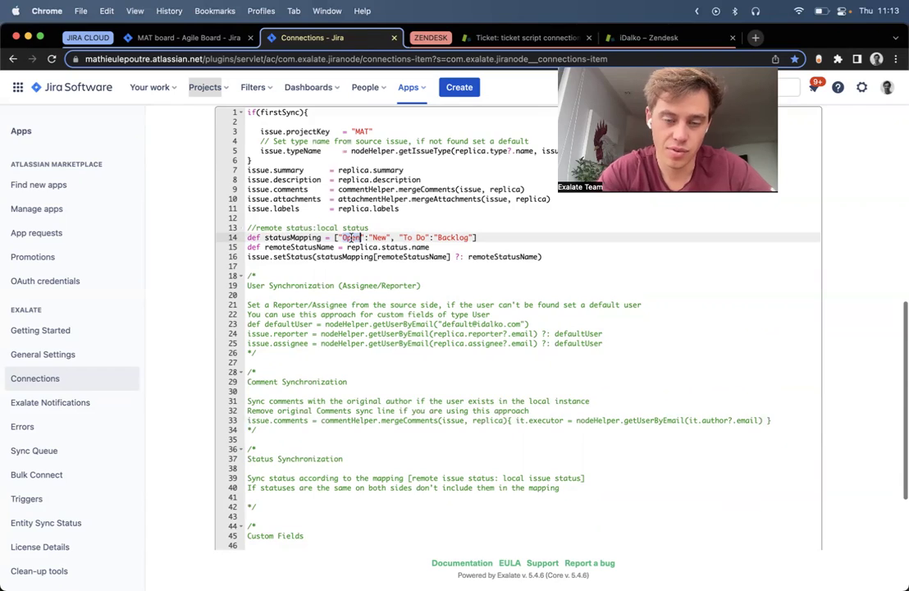
{"action": "key", "text": "super+l"}
{"action": "key", "text": "alt+Return"}
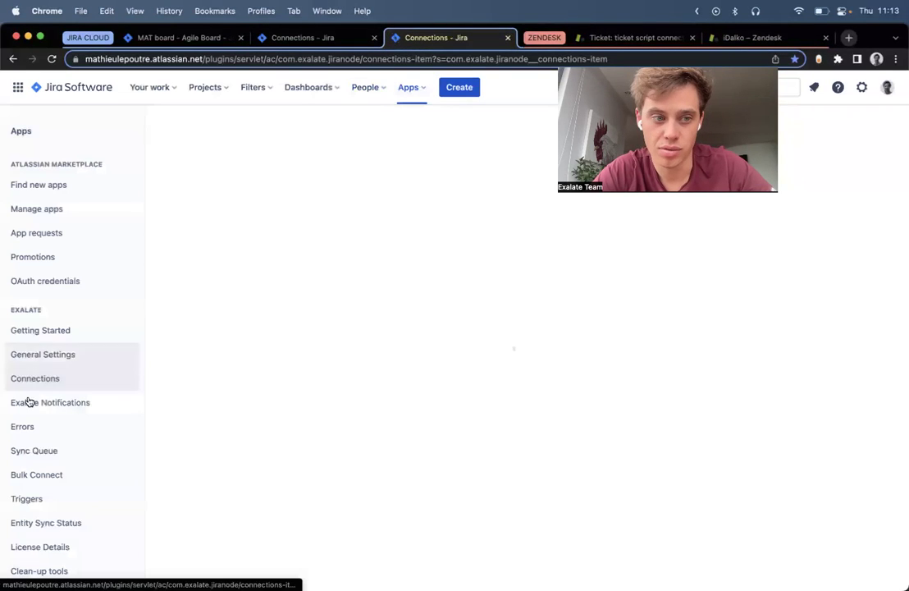
Step: Look up issue MAT-152 in Exalate's Entity Sync Status on the Jira side
{"action": "left_click", "coordinate": [45, 520]}
{"action": "left_click", "coordinate": [181, 38]}
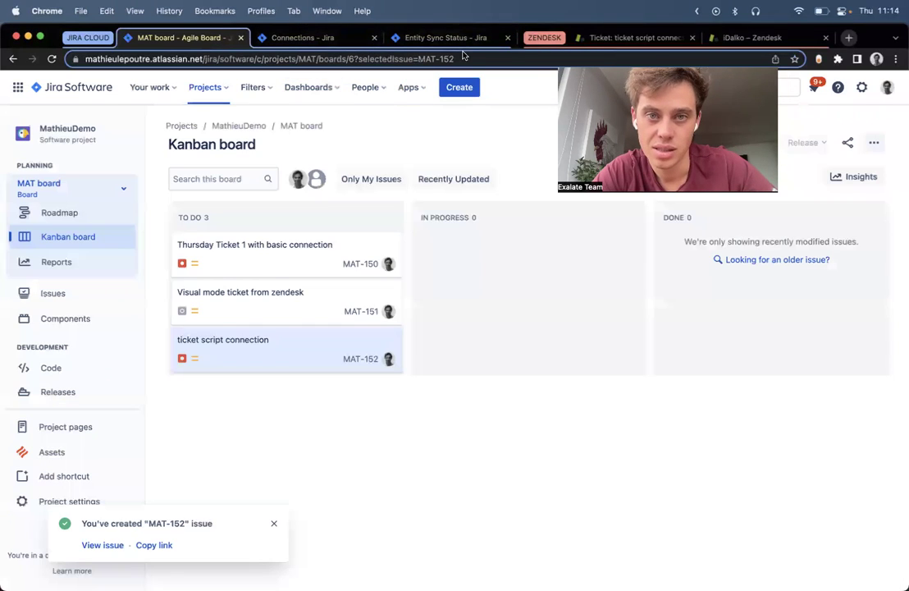
{"action": "left_click", "coordinate": [254, 343]}
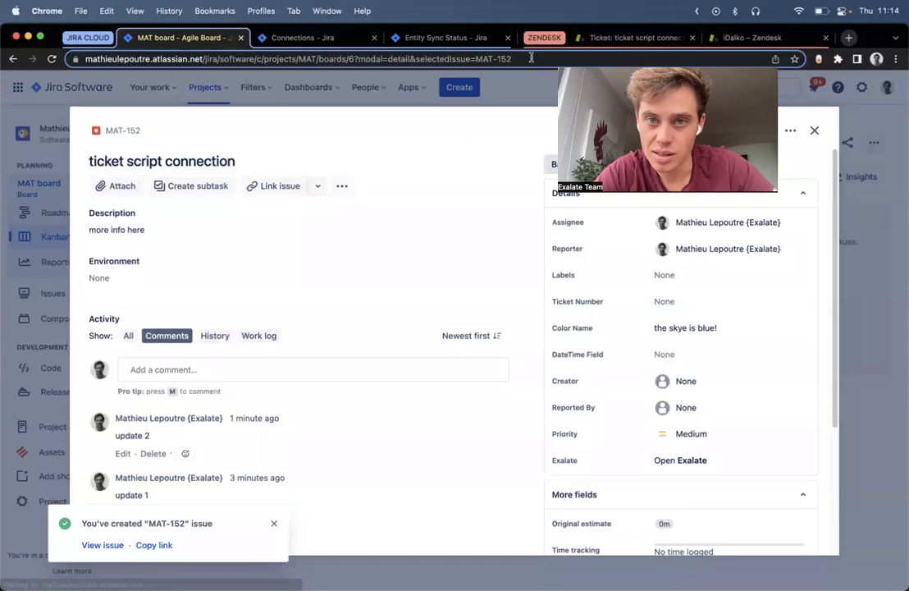
{"action": "left_click", "coordinate": [420, 37]}
{"action": "left_click", "coordinate": [264, 313]}
{"action": "type", "text": "MAT-152"}
{"action": "left_click", "coordinate": [397, 314]}
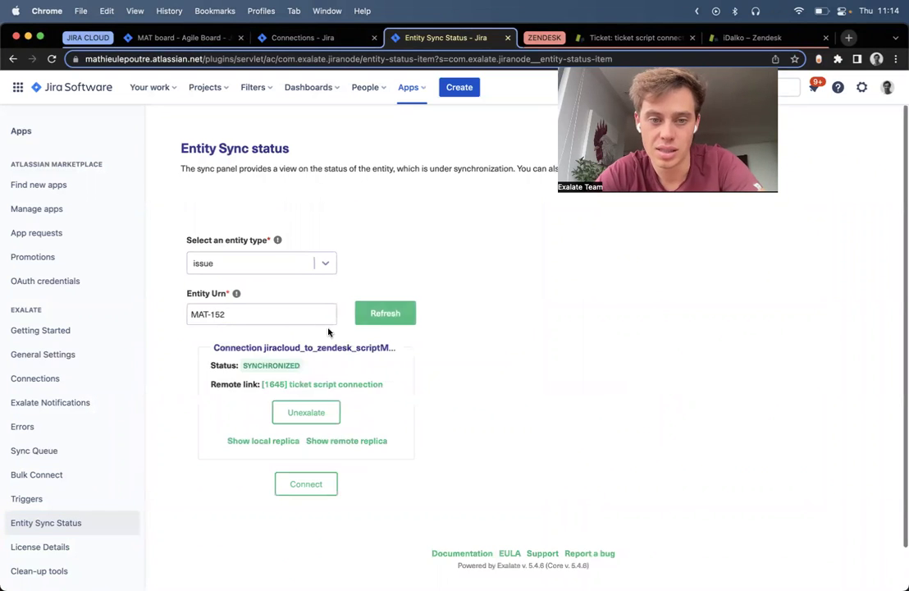
Step: Open the remote replica of MAT-152 and examine its status name
{"action": "left_click", "coordinate": [350, 440]}
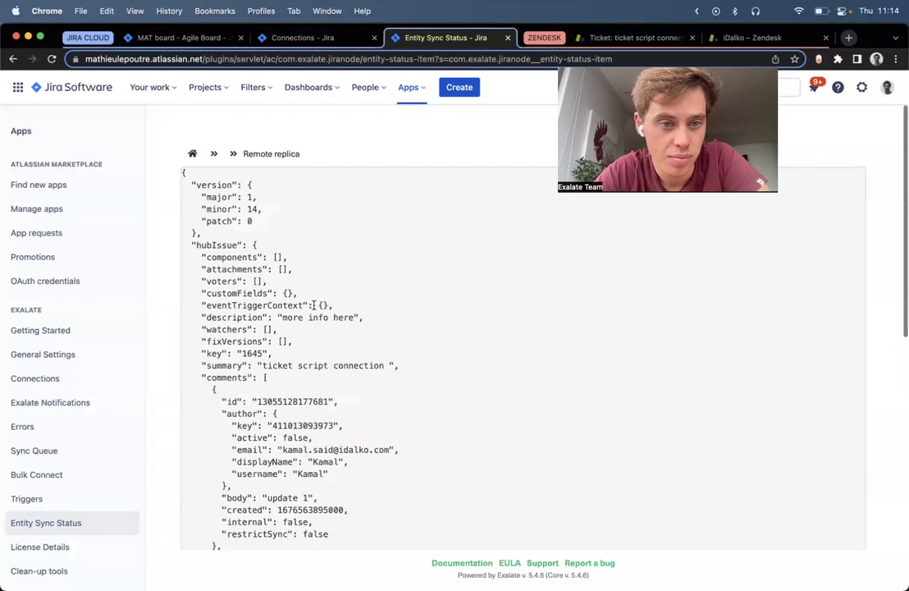
{"action": "scroll", "coordinate": [313, 305], "scroll_direction": "down", "scroll_amount": 3}
{"action": "scroll", "coordinate": [314, 304], "scroll_direction": "down", "scroll_amount": 6}
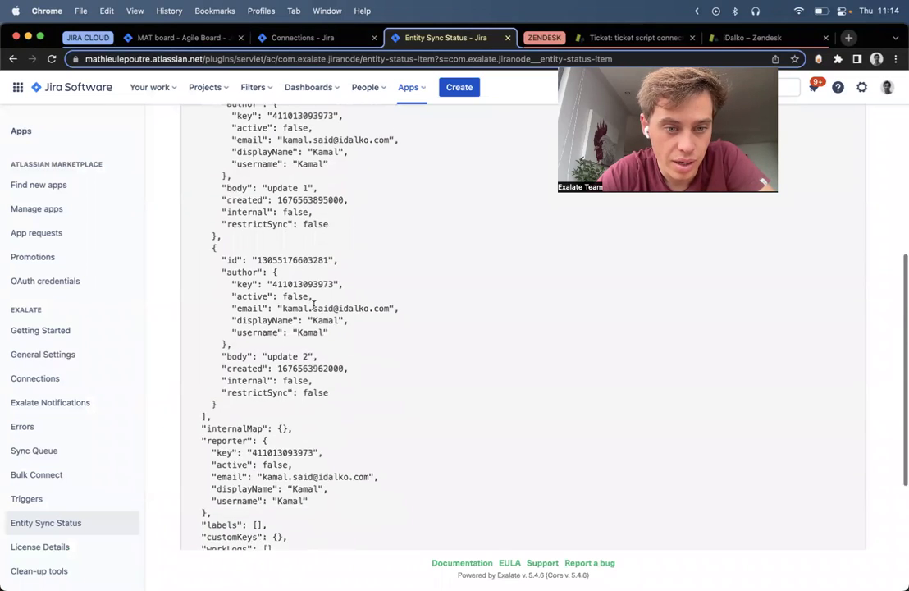
{"action": "double_click", "coordinate": [211, 452]}
{"action": "double_click", "coordinate": [220, 475]}
{"action": "left_click", "coordinate": [256, 476]}
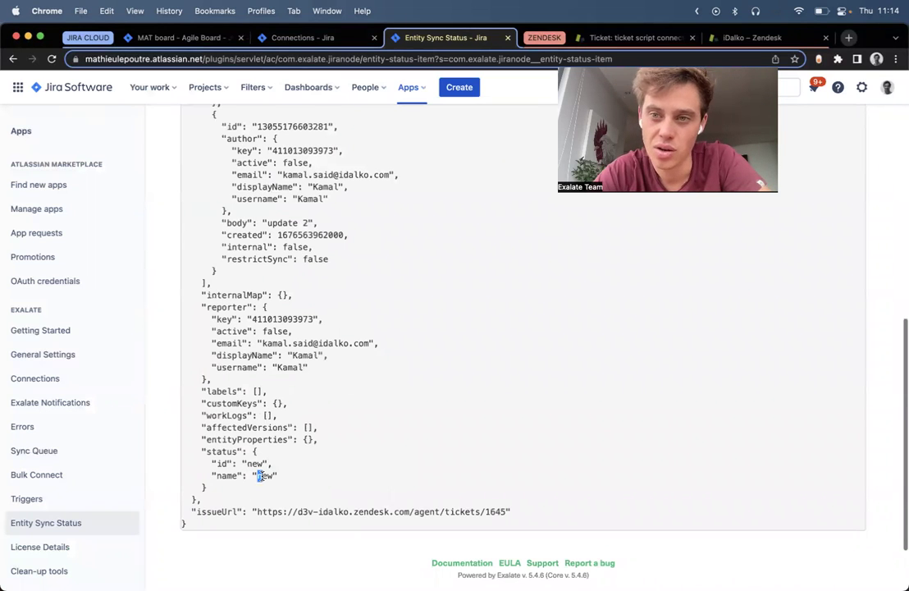
Step: Change the statusMapping in Jira's incoming sync script to the single pair "pending":"Done", removing the "To Do":"Backlog" entry
{"action": "left_click", "coordinate": [303, 38]}
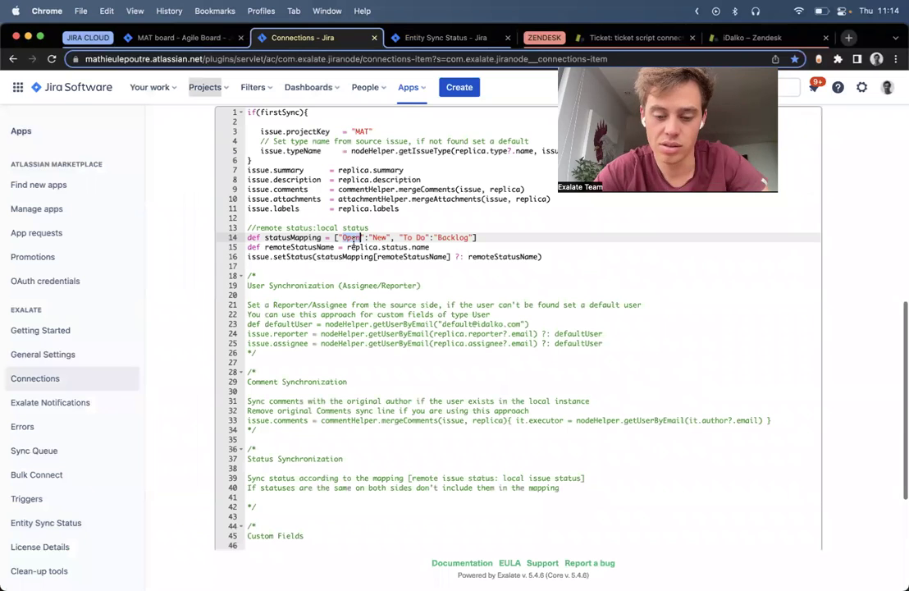
{"action": "type", "text": "pending"}
{"action": "double_click", "coordinate": [389, 238]}
{"action": "type", "text": "Done"}
{"action": "key", "text": "Right"}
{"action": "key", "text": "super+BackSpace"}
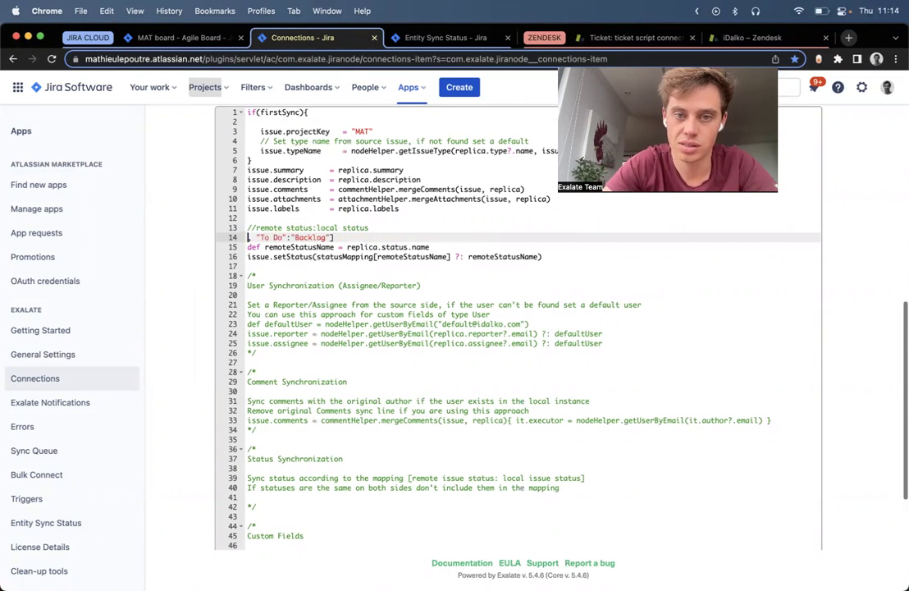
{"action": "key", "text": "super+z"}
{"action": "key", "text": "Right"}
{"action": "key", "text": "Left"}
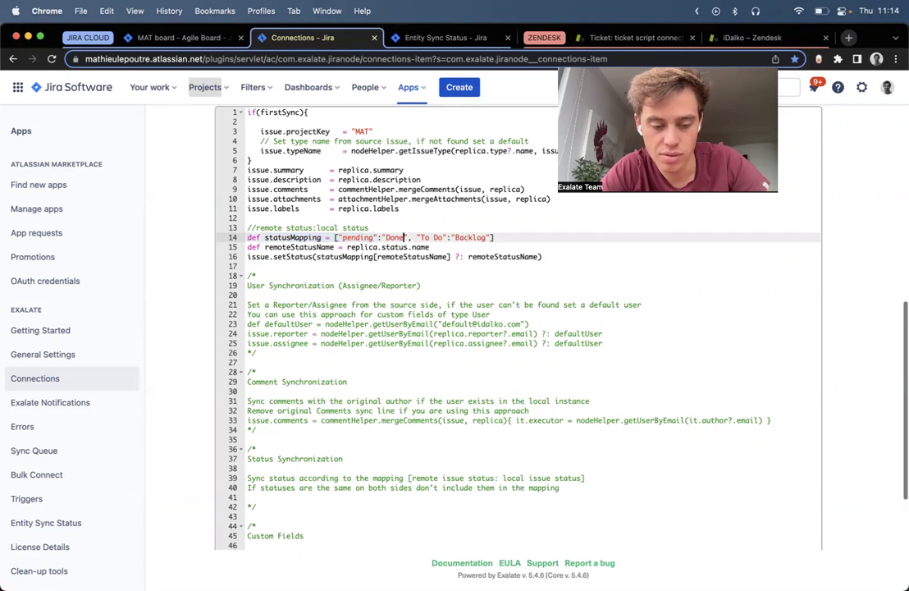
{"action": "key", "text": "shift+super+Right"}
{"action": "key", "text": "BackSpace"}
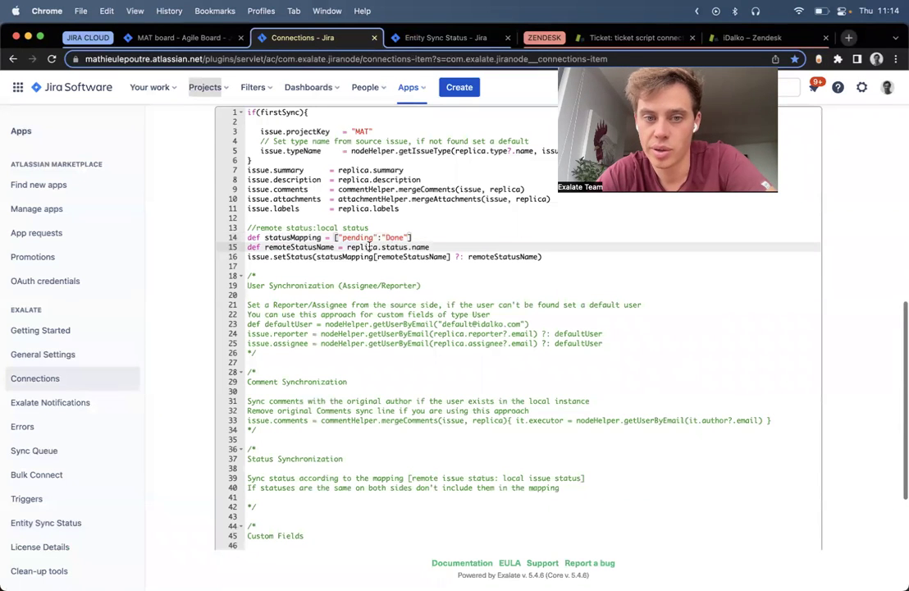
Step: Review the status mapping lines and their remoteStatusName fallback, and publish the Jira connection's sync rules
{"action": "double_click", "coordinate": [414, 246]}
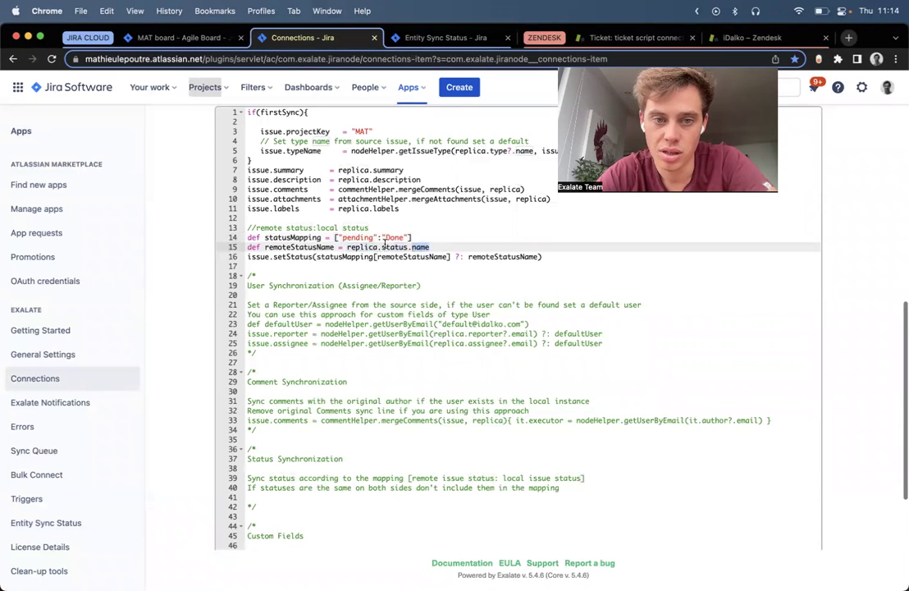
{"action": "left_click_drag", "start_coordinate": [338, 237], "coordinate": [393, 237]}
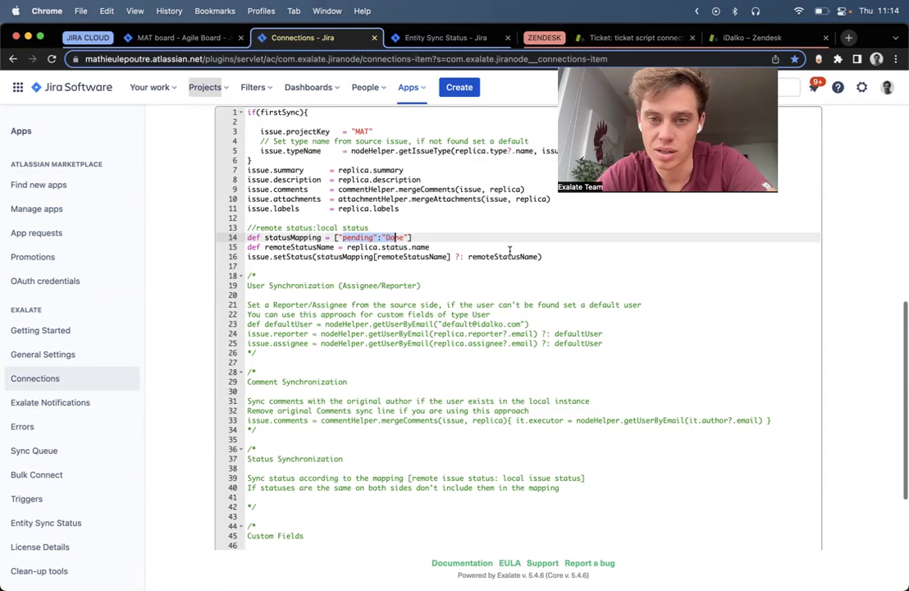
{"action": "left_click_drag", "start_coordinate": [336, 257], "coordinate": [538, 257]}
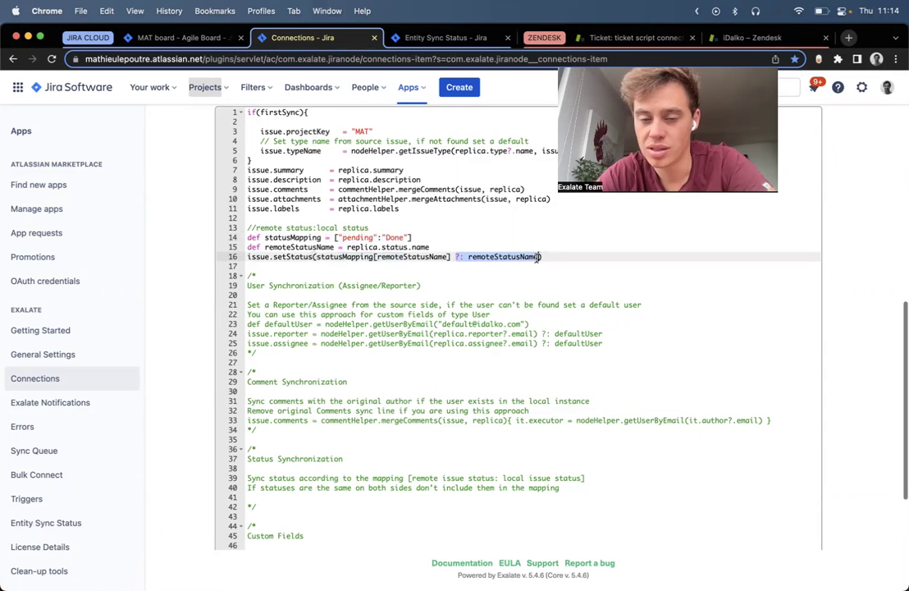
{"action": "scroll", "coordinate": [538, 328], "scroll_direction": "up", "scroll_amount": 10}
{"action": "left_click", "coordinate": [830, 179]}
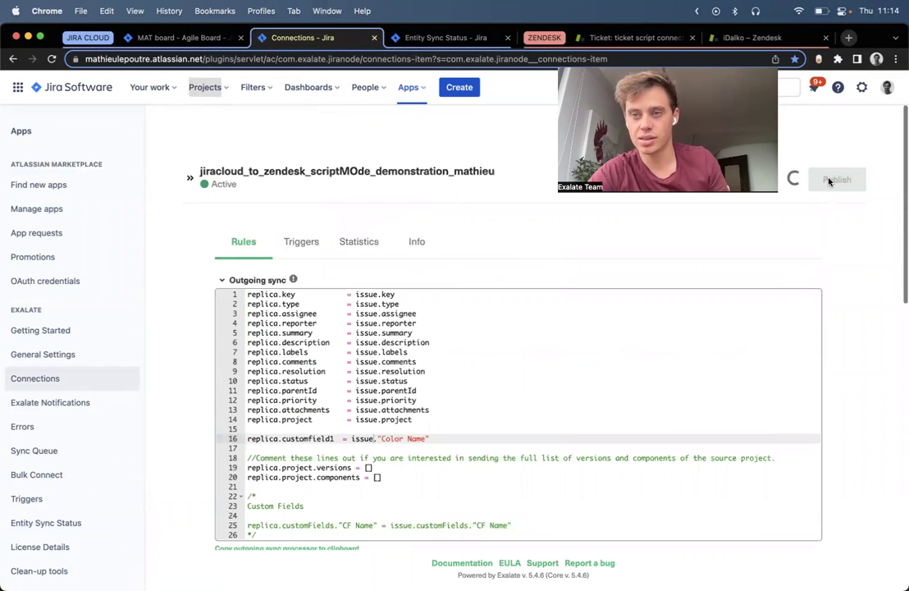
Step: In Zendesk, add the public reply "changing the stattus to in progress/ pending" to the ticket script connection ticket and submit it as Pending
{"action": "left_click", "coordinate": [636, 38]}
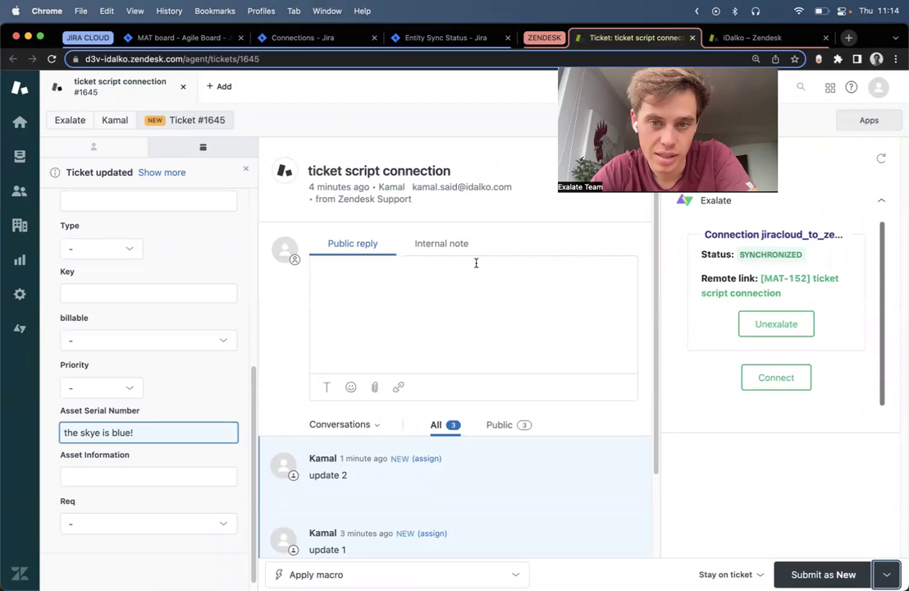
{"action": "left_click", "coordinate": [886, 574]}
{"action": "left_click", "coordinate": [451, 340]}
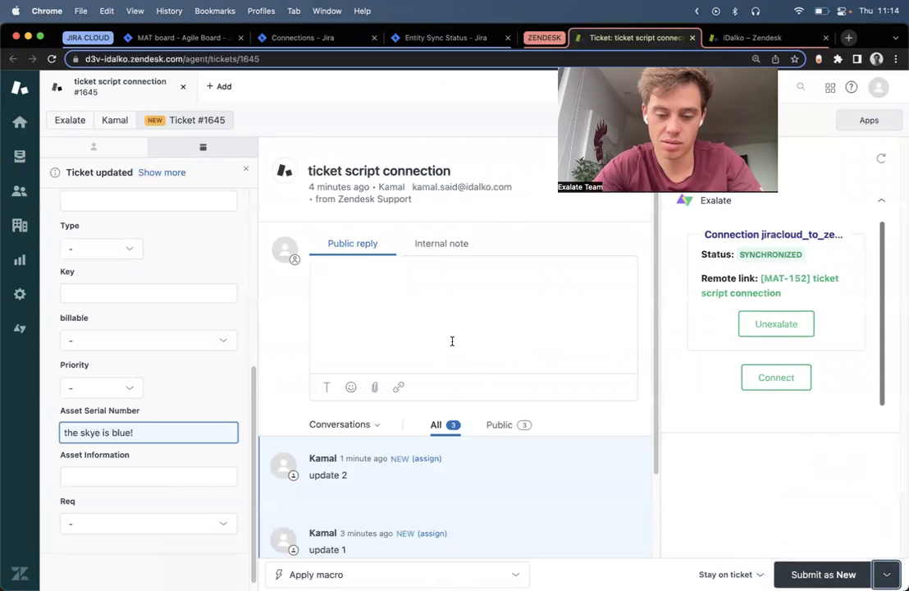
{"action": "type", "text": "changing the stattus to in progress"}
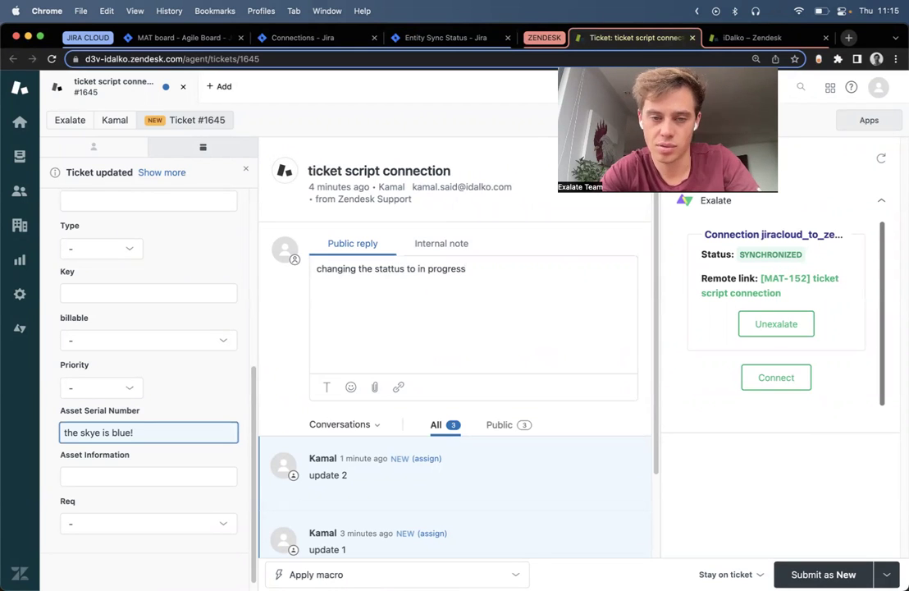
{"action": "type", "text": "/ pending"}
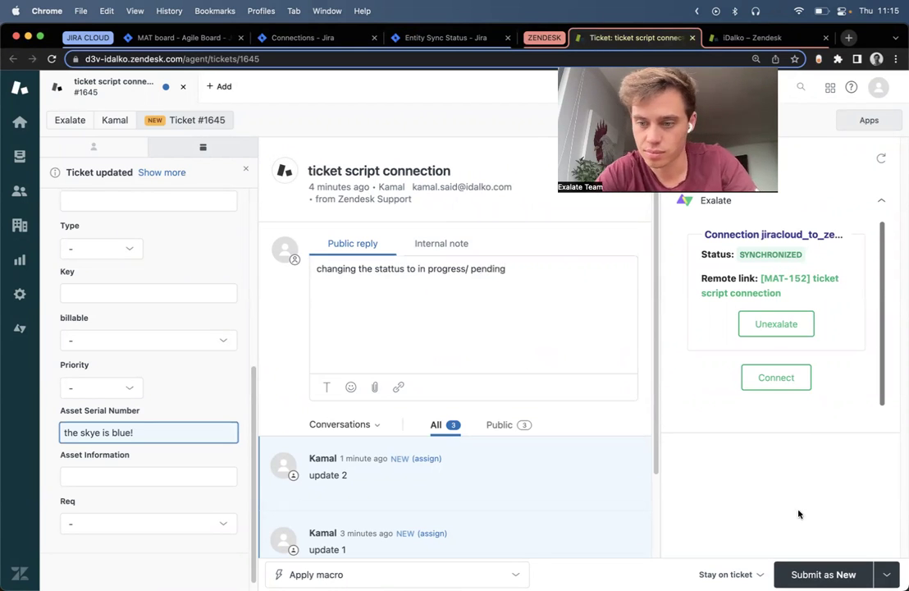
{"action": "left_click", "coordinate": [885, 574]}
{"action": "left_click", "coordinate": [848, 496]}
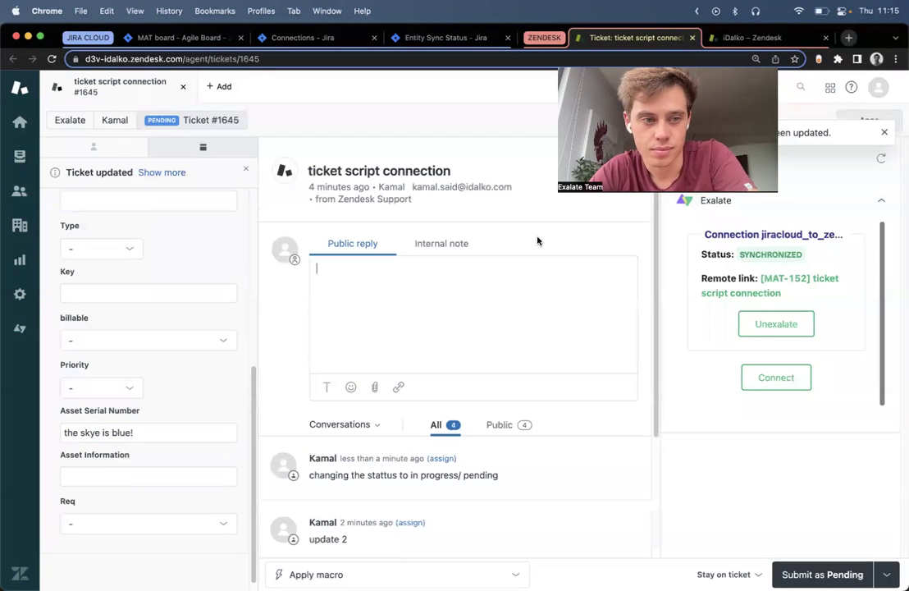
Step: Refresh Jira's MAT Kanban board and check which status column holds the ticket script connection issue
{"action": "left_click", "coordinate": [220, 42]}
{"action": "left_click", "coordinate": [520, 96]}
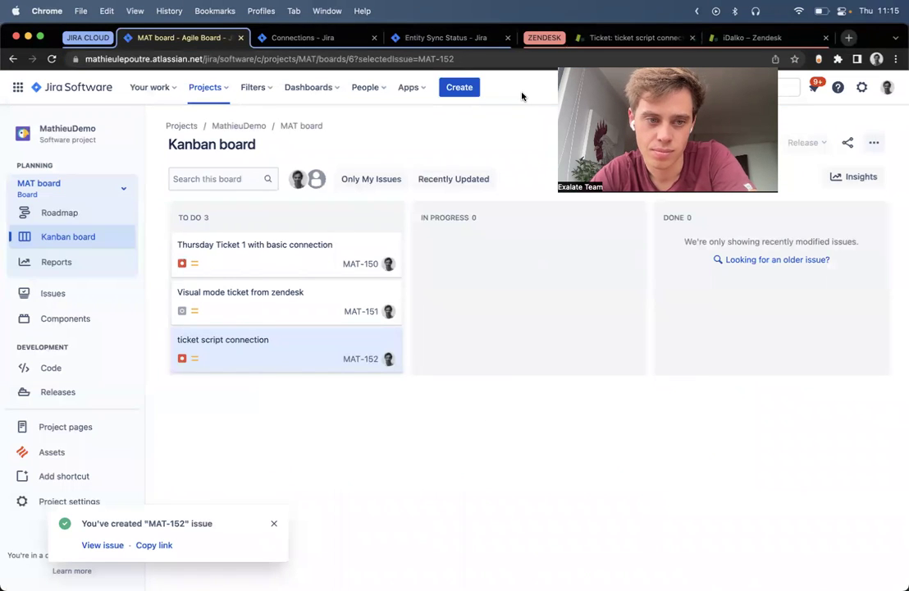
{"action": "left_click", "coordinate": [273, 523]}
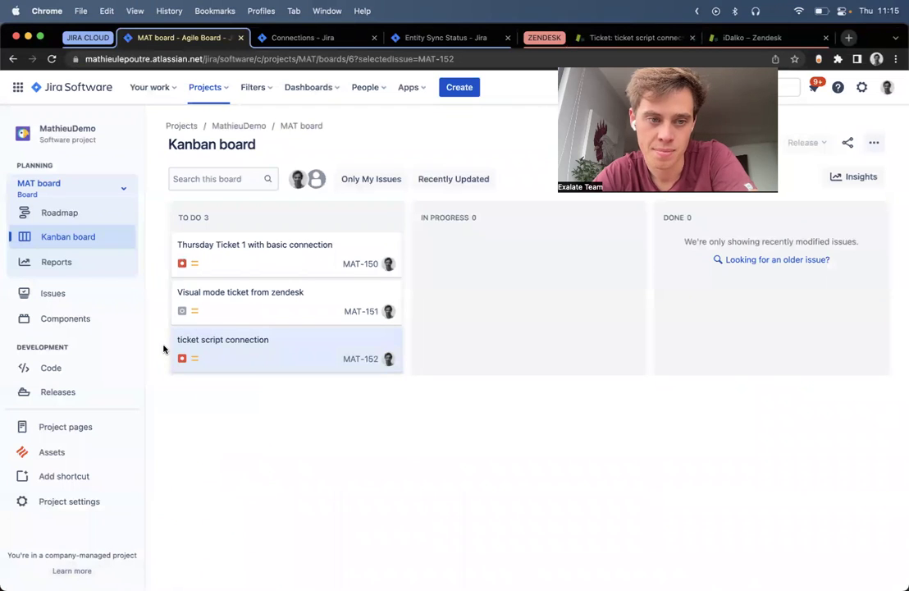
{"action": "key", "text": "super+r"}
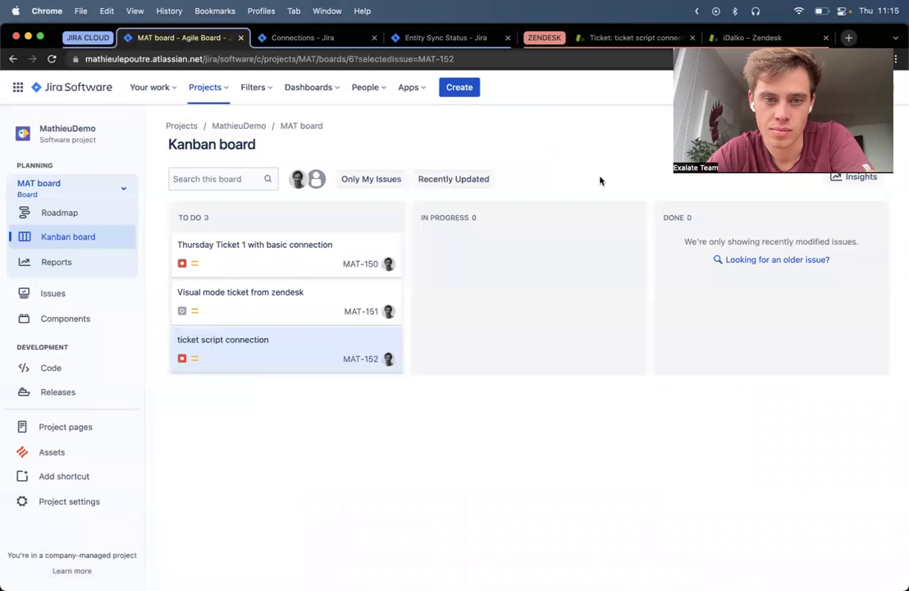
{"action": "left_click", "coordinate": [296, 38]}
{"action": "left_click", "coordinate": [155, 37]}
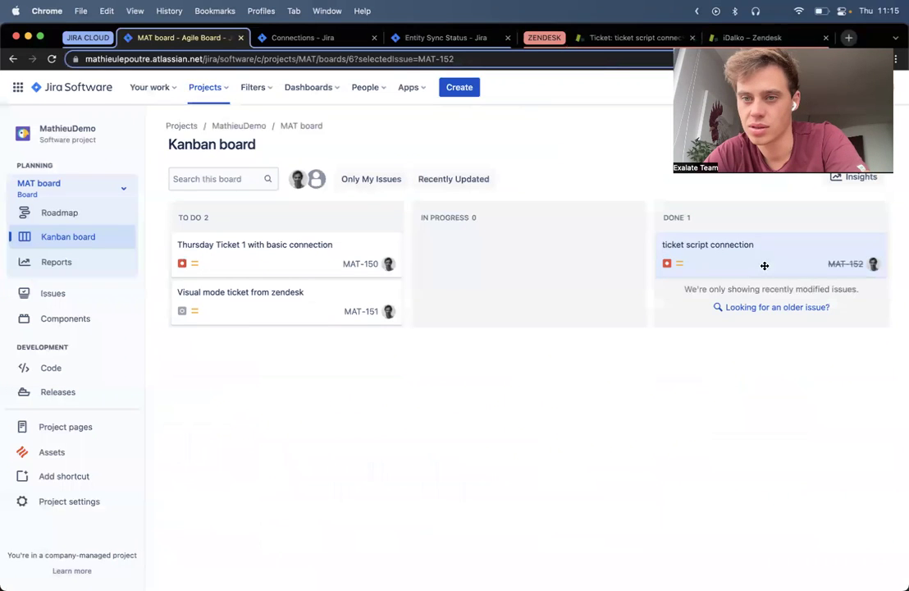
{"action": "scroll", "coordinate": [829, 221], "scroll_direction": "up", "scroll_amount": 5}
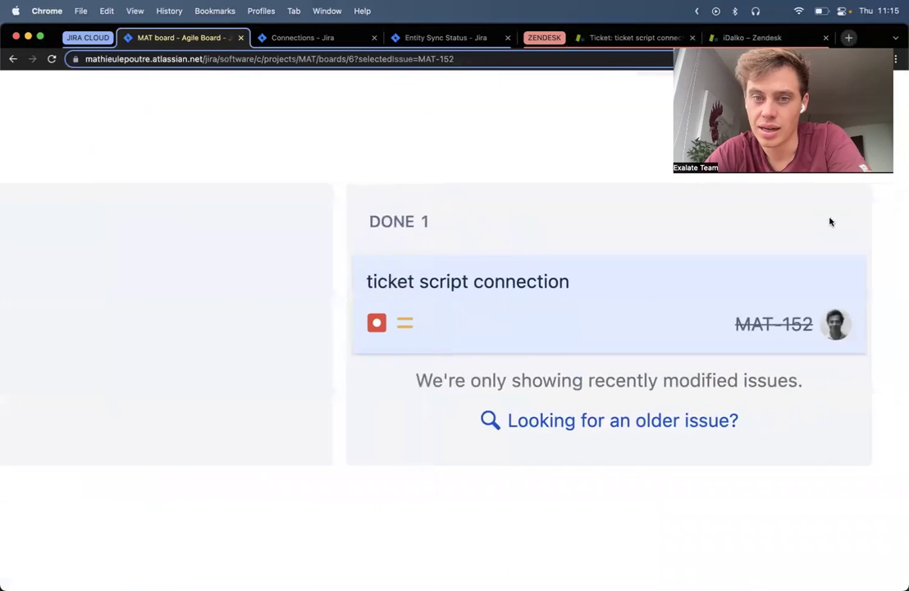
{"action": "scroll", "coordinate": [829, 222], "scroll_direction": "down", "scroll_amount": 5}
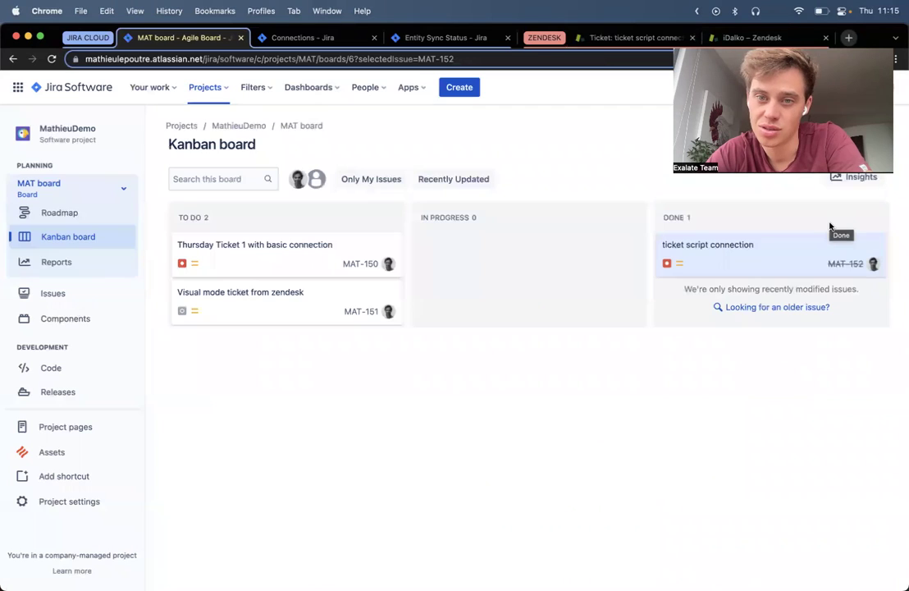